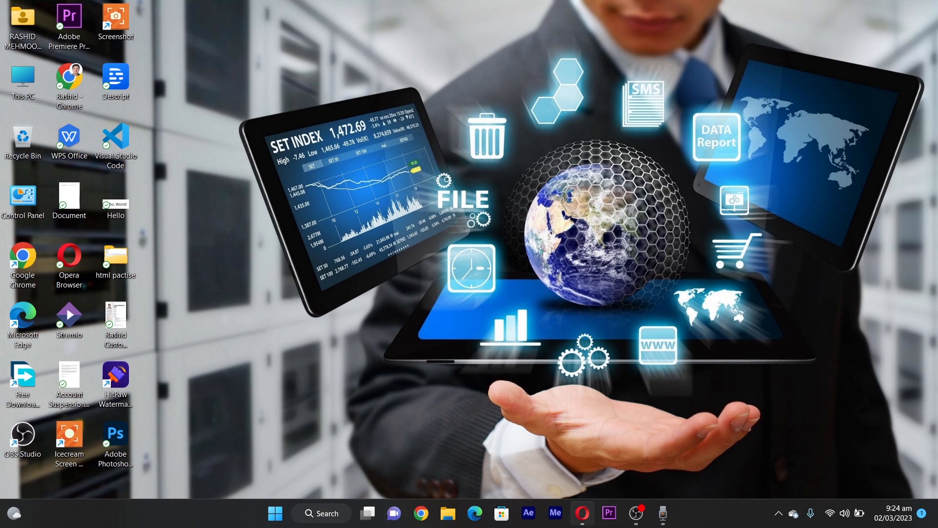
# Open sellercenter.daraz.pk in the Opera browser and log out of the current seller account.
pyautogui.click(583, 514)
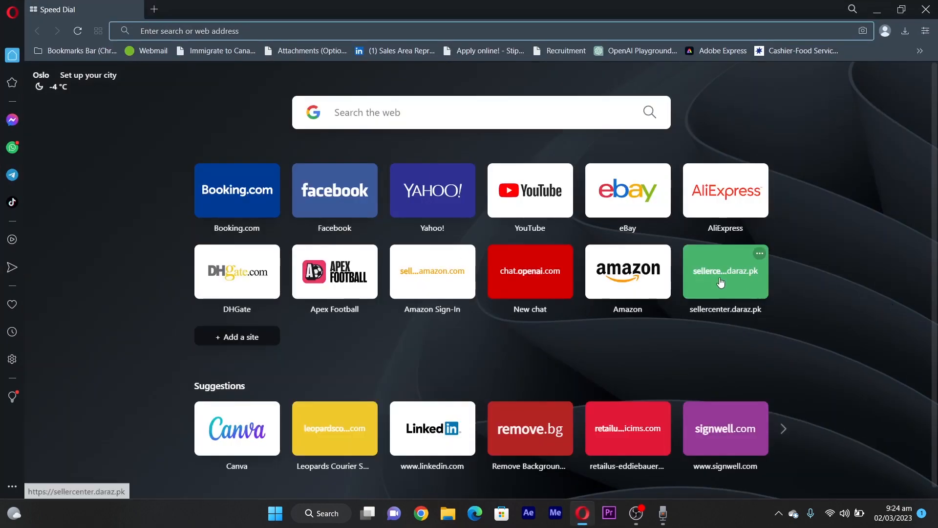
pyautogui.click(726, 277)
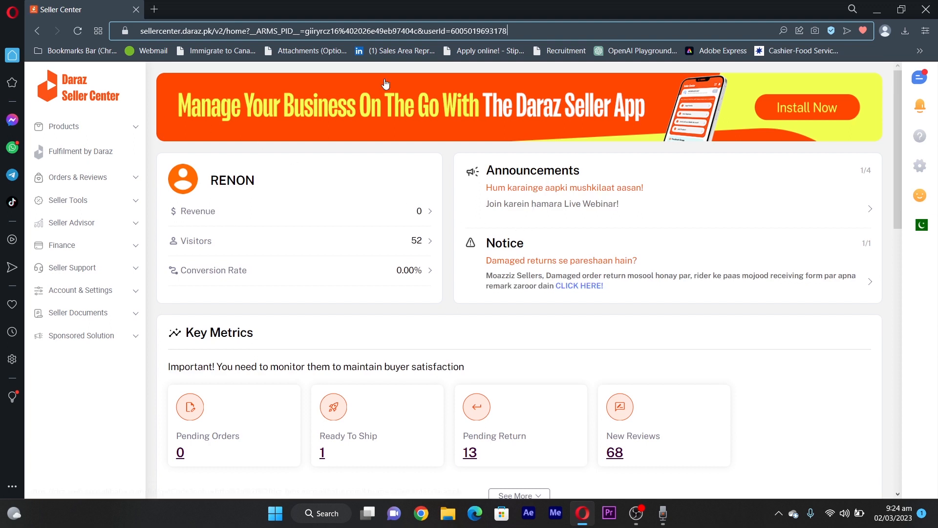
pyautogui.click(919, 166)
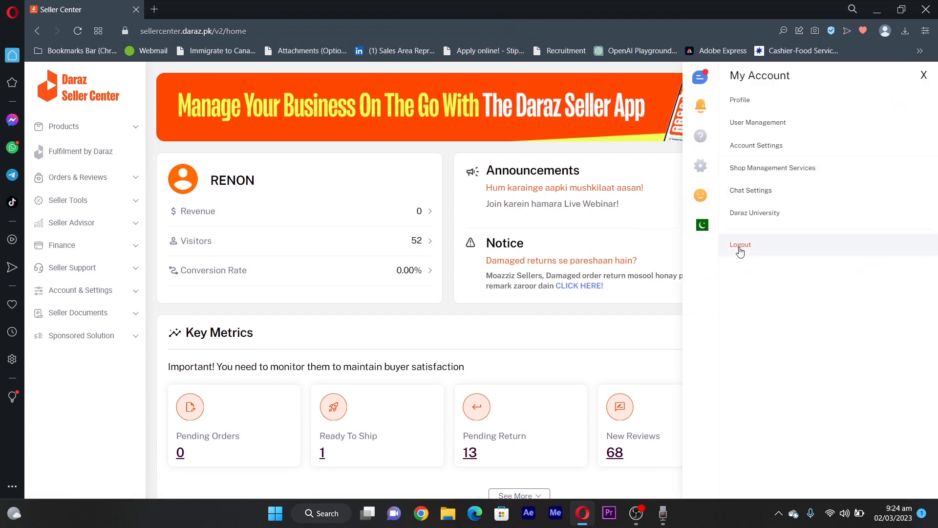
pyautogui.click(741, 245)
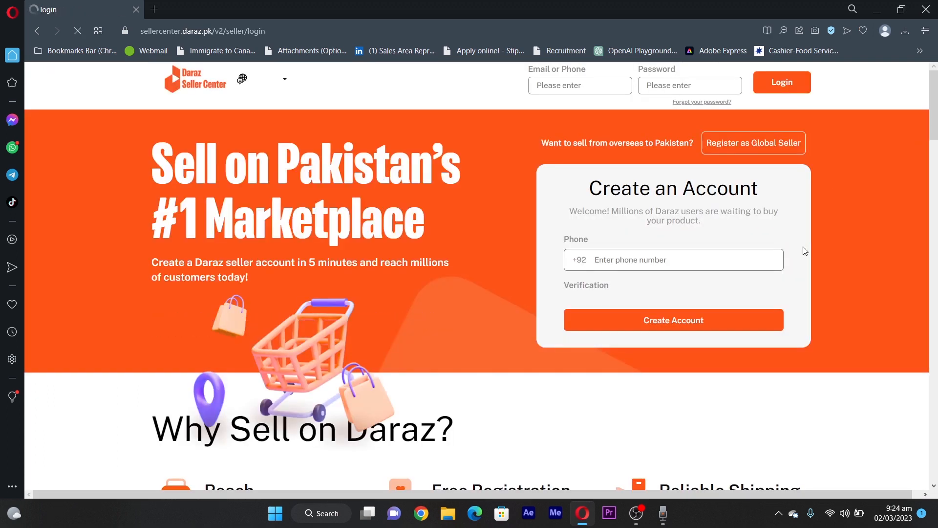
# Examine the Create an Account form for new sellers, including its phone number and slide verification fields.
pyautogui.scroll(-3, 493, 289)
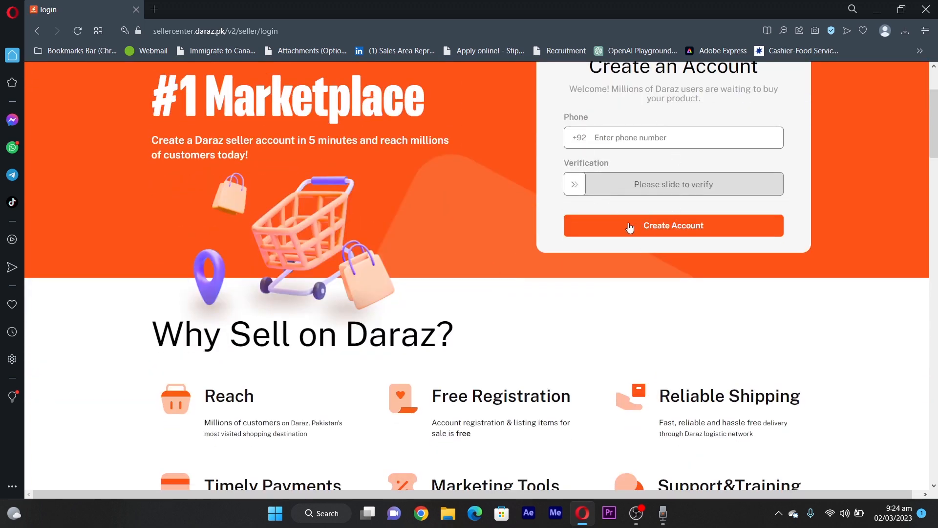
pyautogui.scroll(1, 643, 205)
pyautogui.click(615, 204)
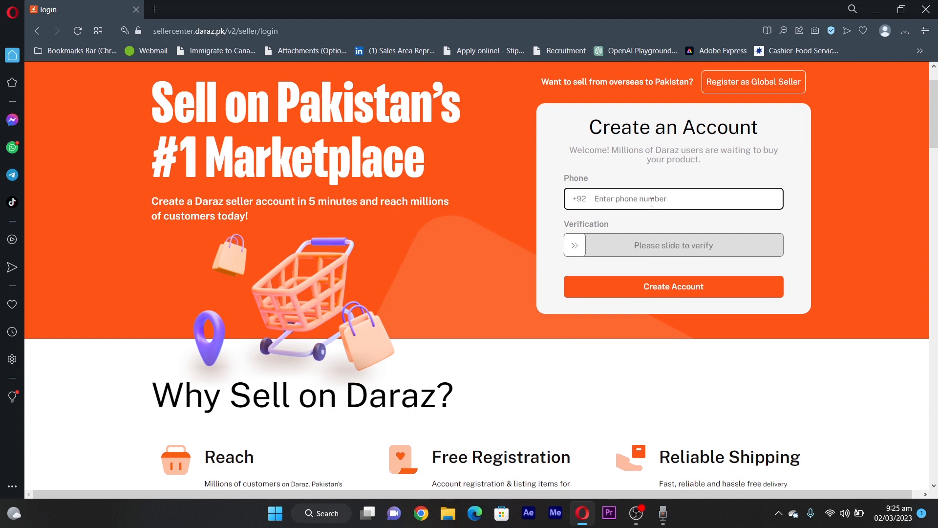
pyautogui.scroll(1, 652, 202)
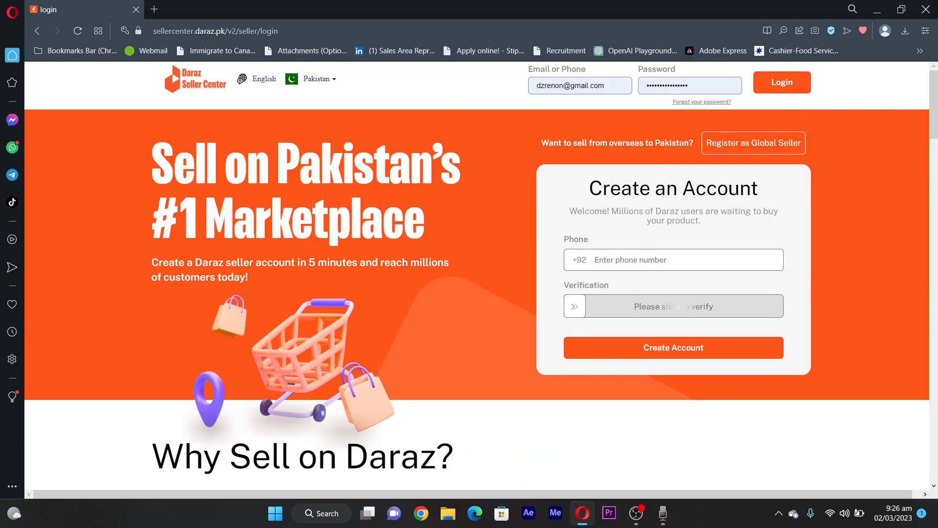
pyautogui.click(625, 262)
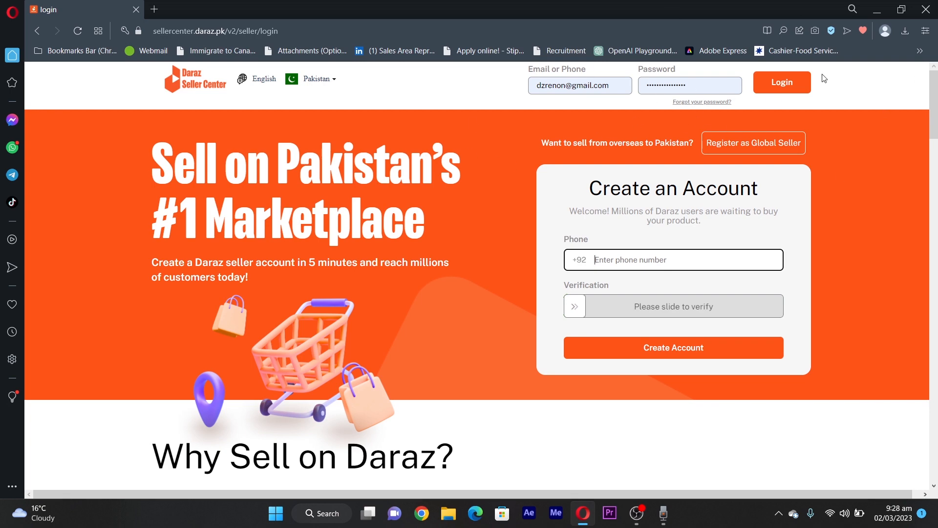
# Log in to the seller account with the prefilled credentials and dismiss the webinar announcement.
pyautogui.click(780, 85)
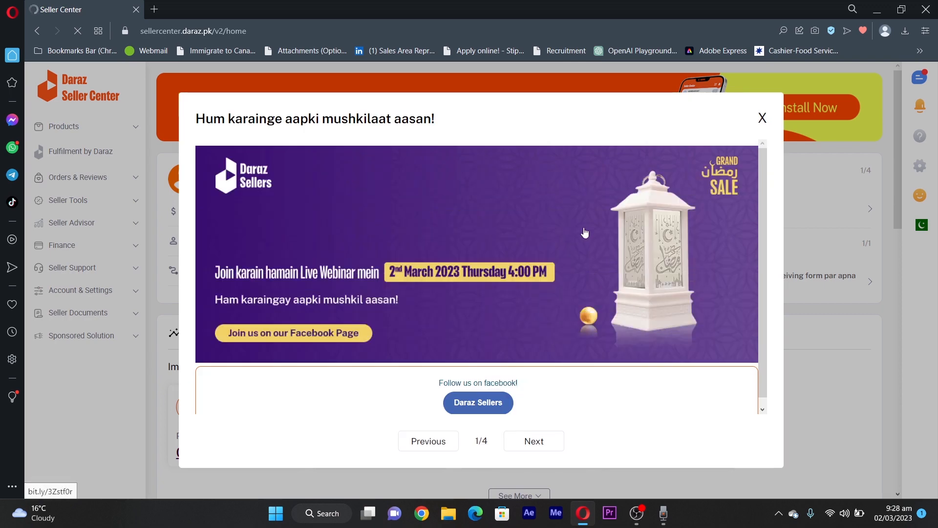
pyautogui.click(762, 120)
# Review the seller dashboard, including the revenue and visitor figures, Key Metrics, Account Health and Daraz University sections.
pyautogui.scroll(-5, 390, 289)
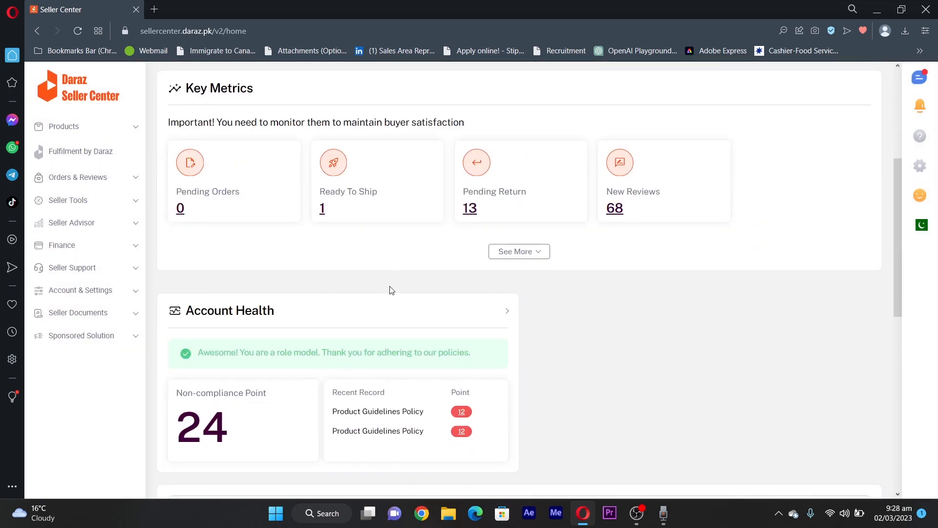
pyautogui.scroll(5, 394, 271)
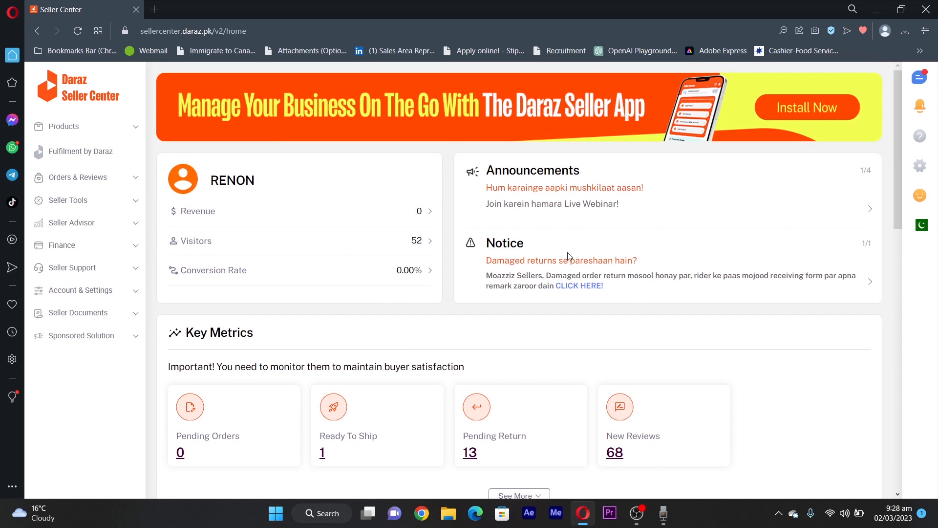
pyautogui.scroll(-1, 371, 237)
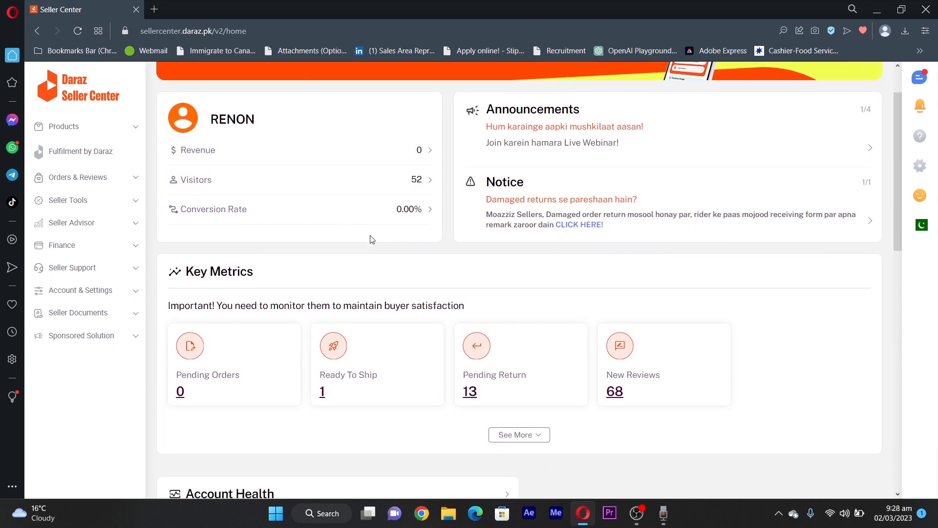
pyautogui.scroll(1, 371, 237)
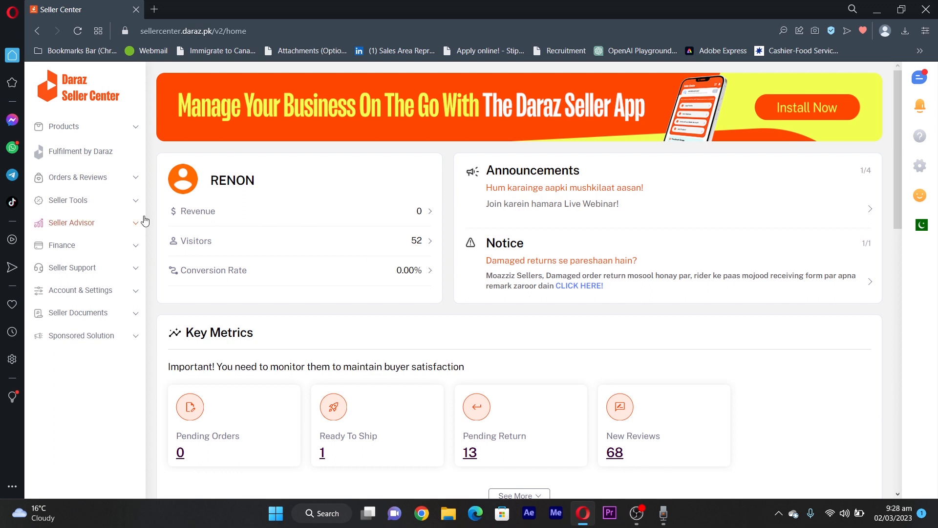
pyautogui.scroll(-1, 392, 233)
pyautogui.scroll(-1, 392, 232)
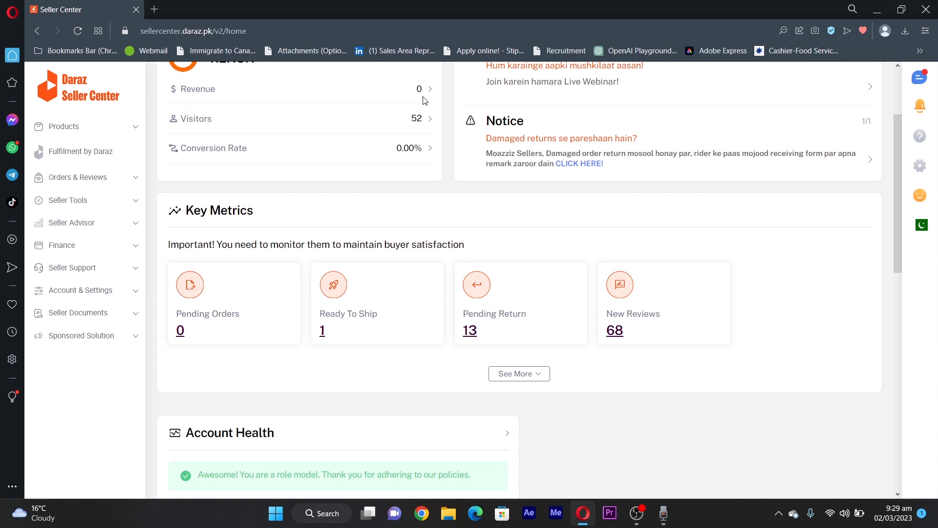
pyautogui.scroll(-1, 421, 96)
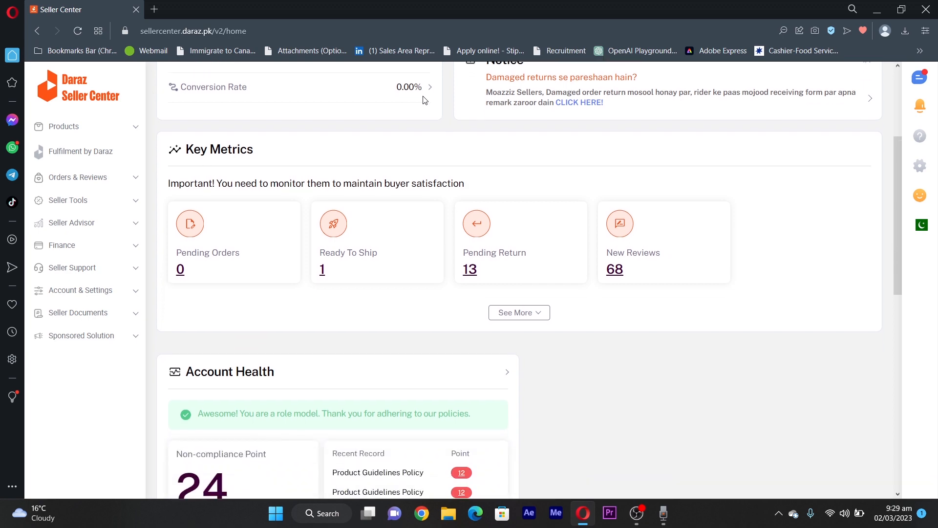
pyautogui.scroll(1, 418, 103)
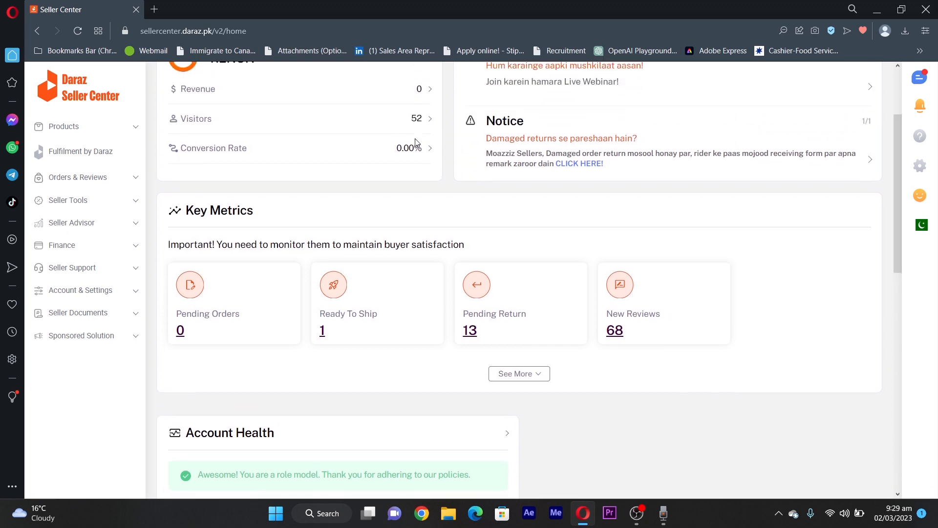
pyautogui.scroll(-6, 389, 183)
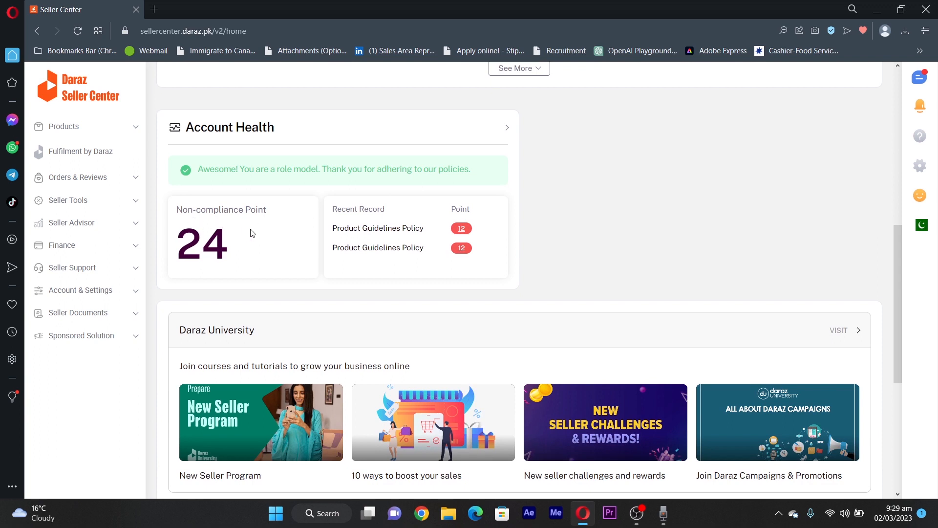
pyautogui.scroll(2, 252, 233)
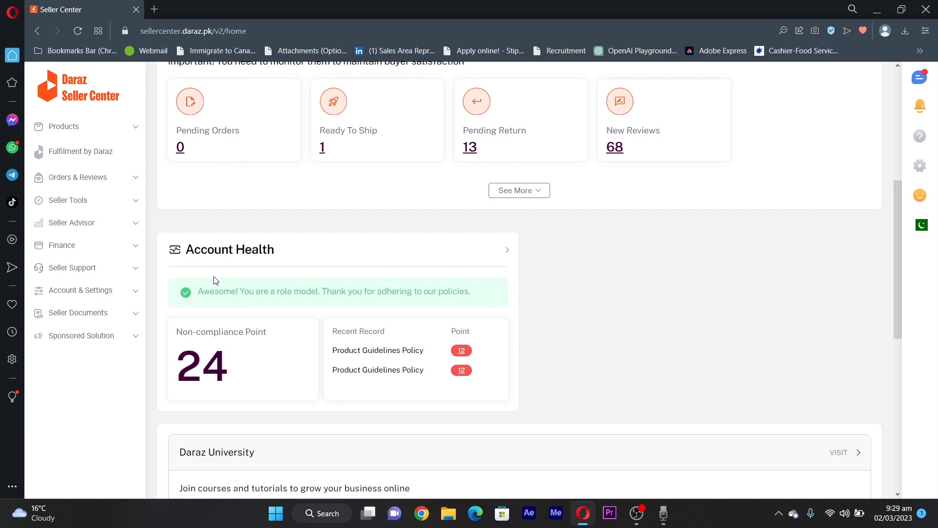
pyautogui.scroll(-8, 367, 395)
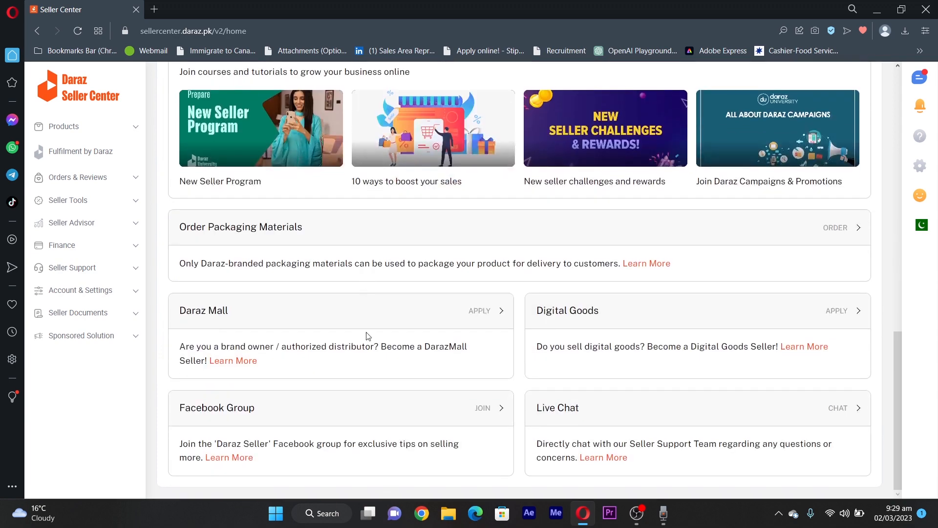
pyautogui.scroll(6, 367, 335)
pyautogui.scroll(7, 380, 366)
pyautogui.scroll(-8, 407, 188)
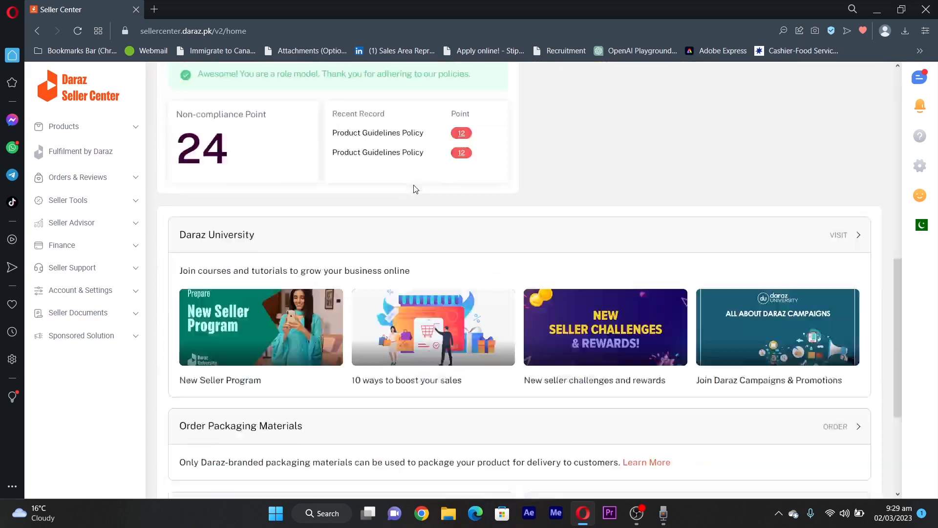
pyautogui.scroll(8, 416, 188)
pyautogui.scroll(-8, 416, 188)
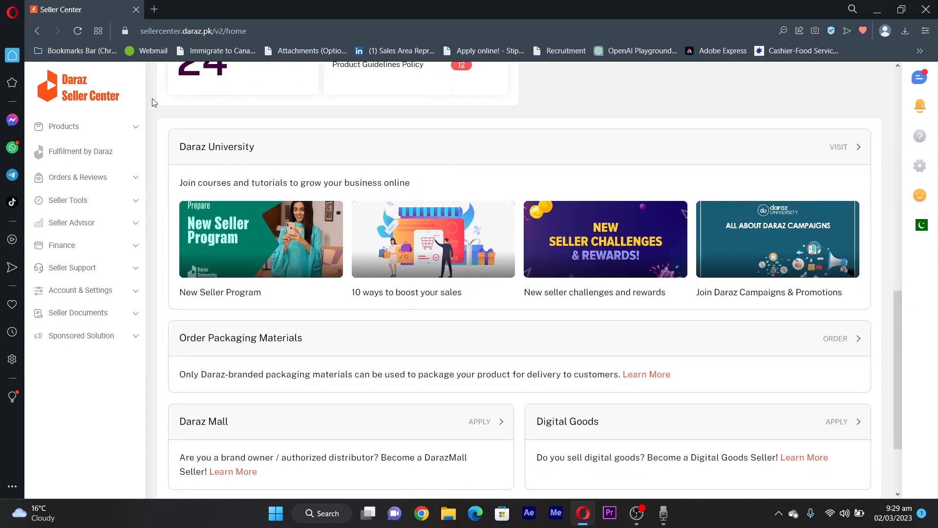
# Open the Add Products form, look over the product photos in the Downloads folder and return to the form.
pyautogui.click(100, 132)
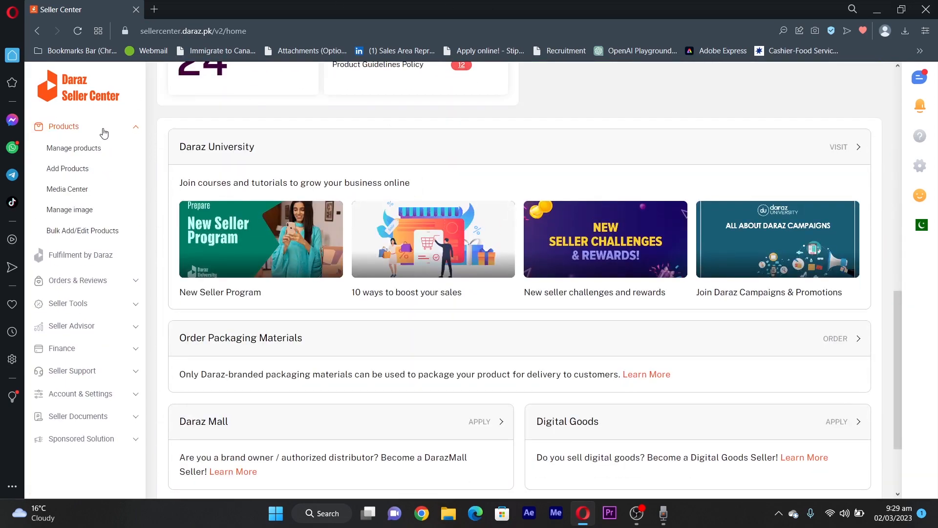
pyautogui.click(69, 174)
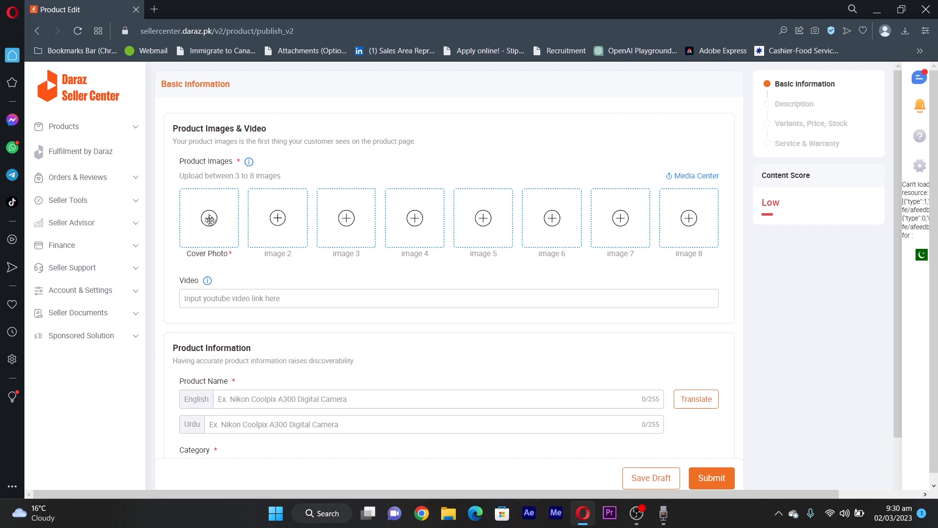
pyautogui.click(446, 515)
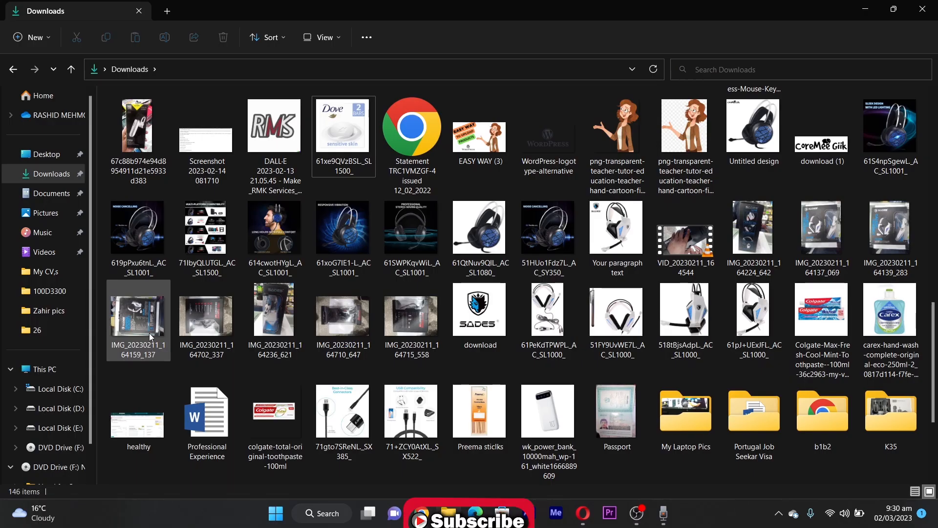
pyautogui.click(582, 519)
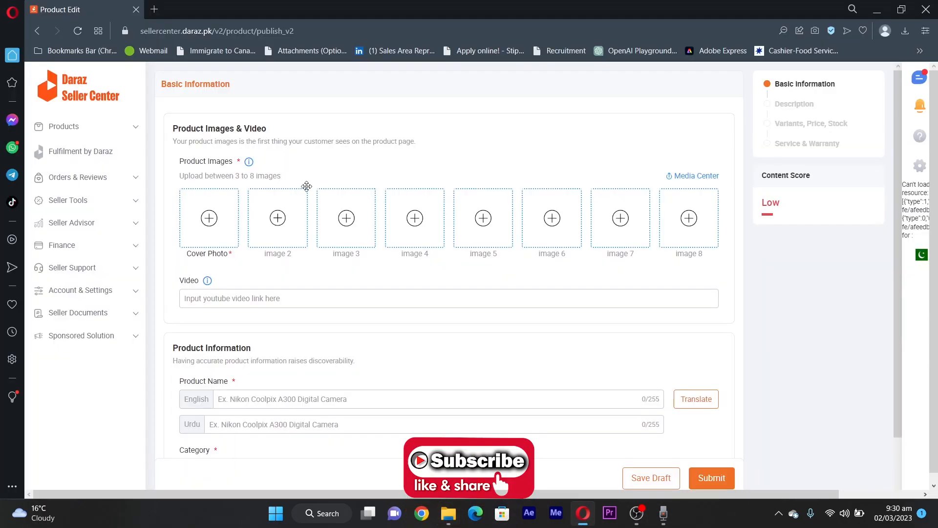
# Open the Manage products page in a new browser tab and switch to it.
pyautogui.click(83, 128)
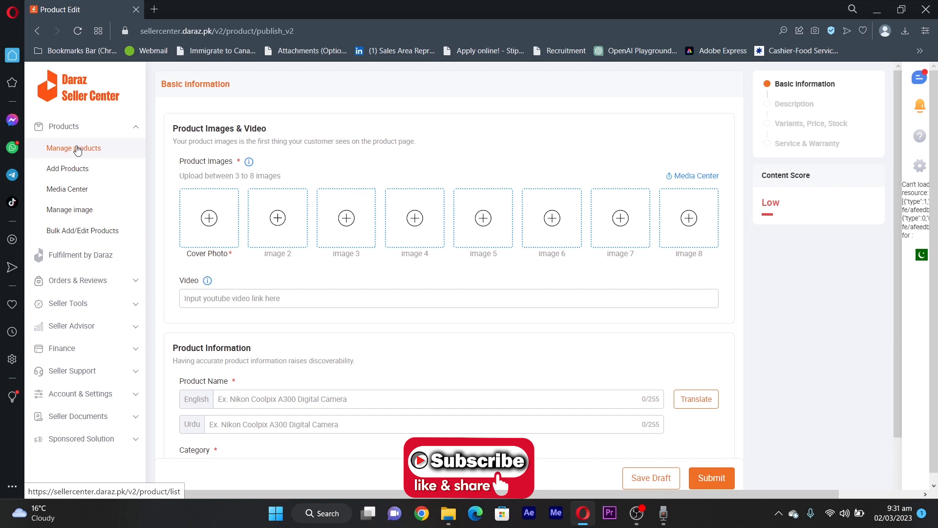
pyautogui.rightClick(77, 149)
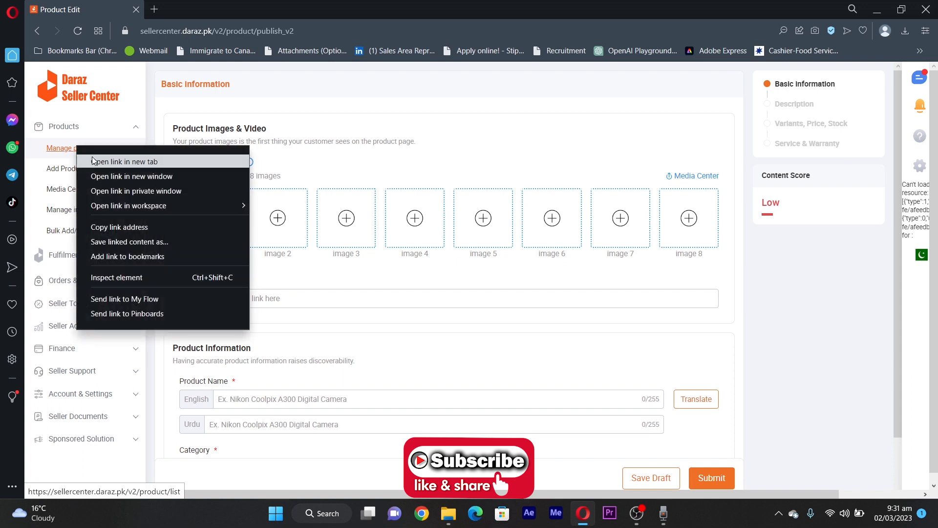
pyautogui.click(94, 161)
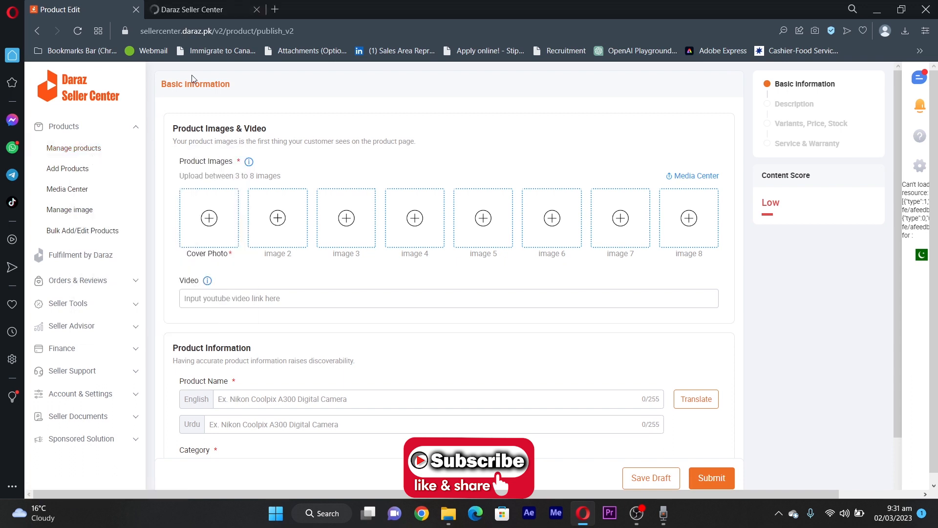
pyautogui.click(204, 4)
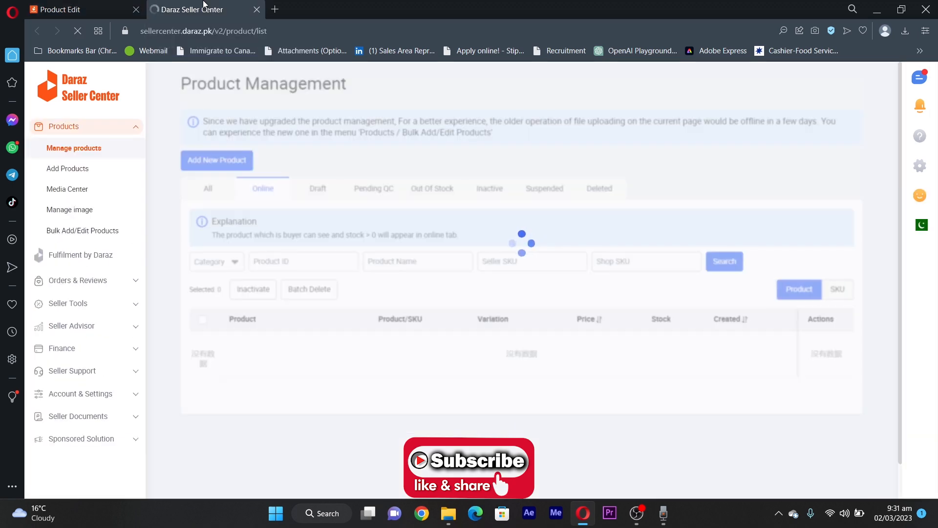
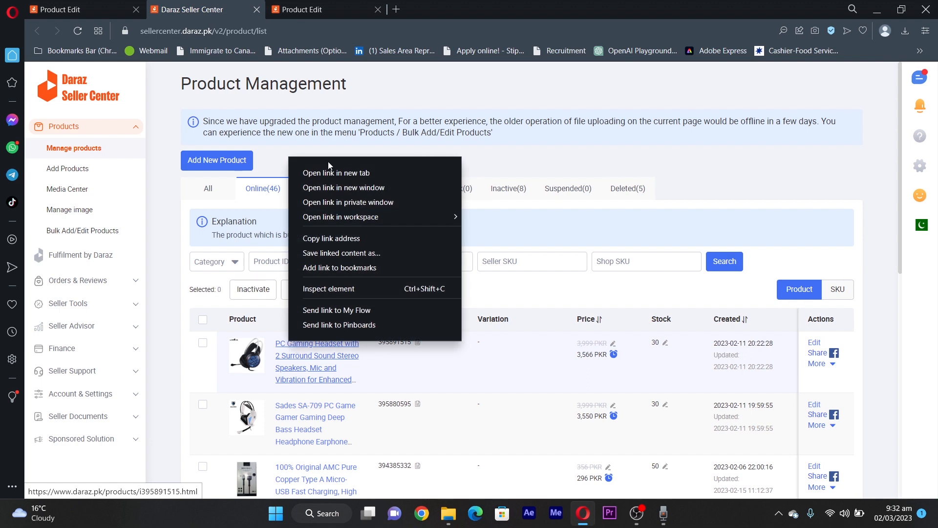
# Open the PC Gaming Headset listing's public page in a new tab and play its product video.
pyautogui.click(332, 173)
pyautogui.moveTo(421, 7); pyautogui.dragTo(316, 6)
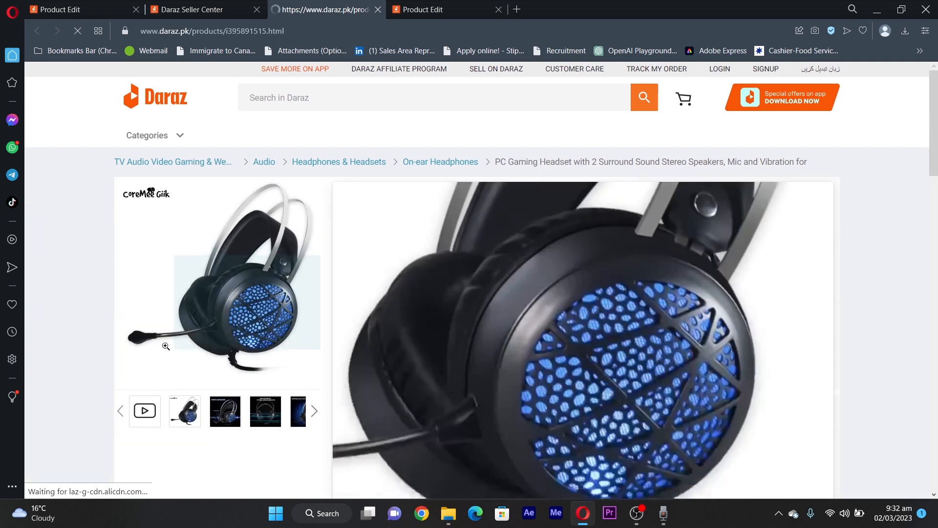
pyautogui.click(160, 296)
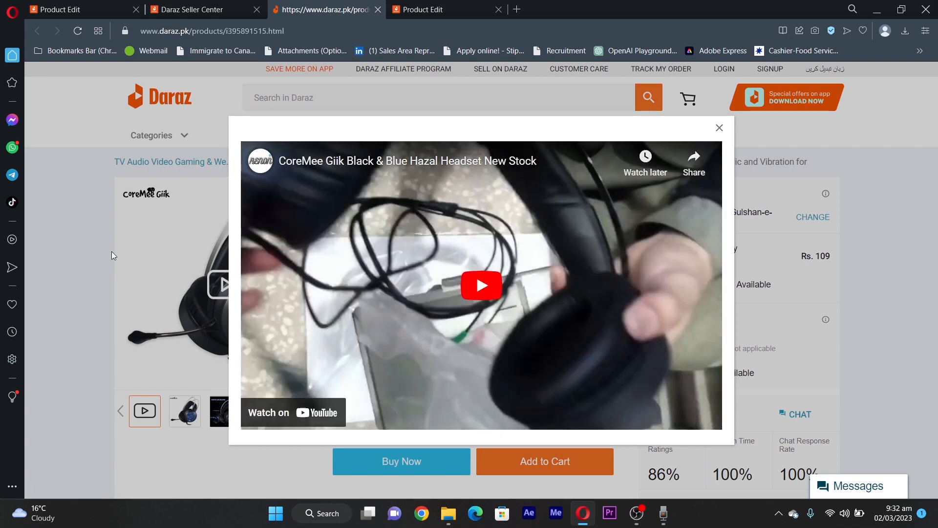
pyautogui.click(719, 128)
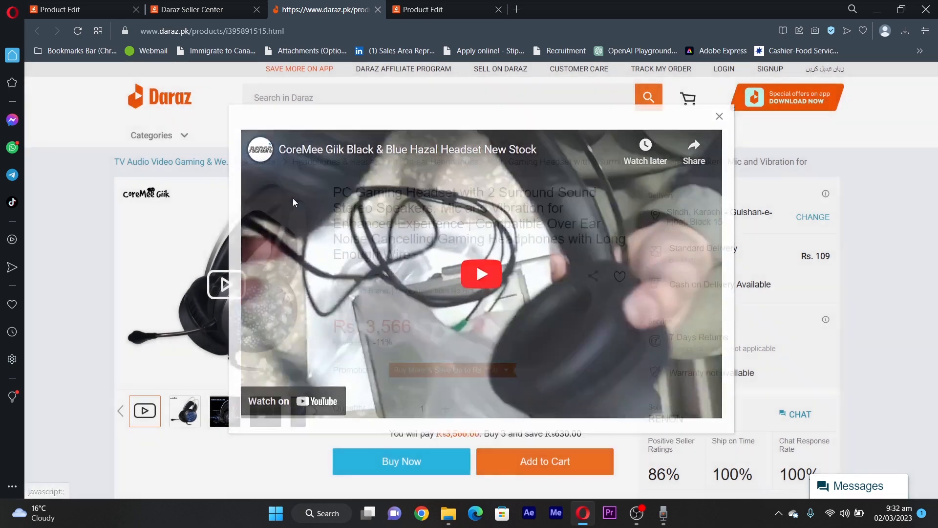
pyautogui.click(224, 284)
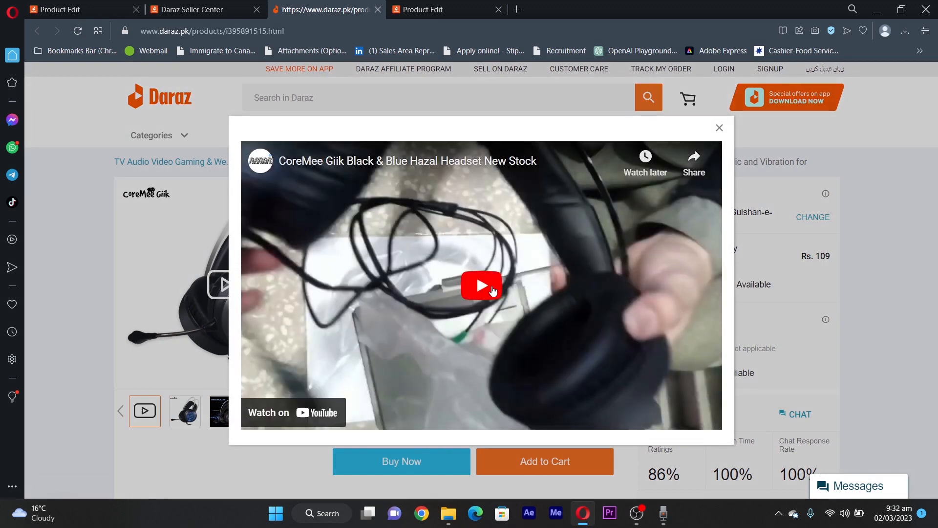
pyautogui.click(492, 290)
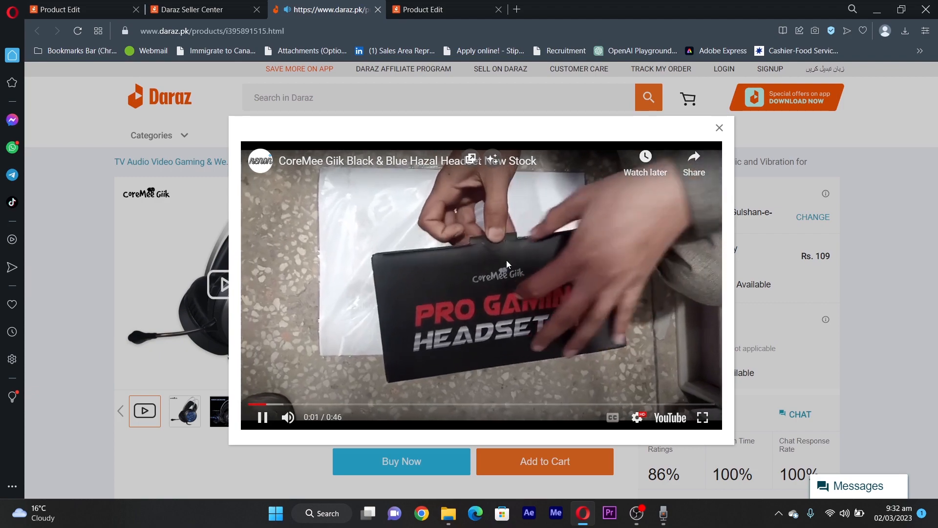
# Close the product video, return to the headset's product edit form and examine its English product name.
pyautogui.click(720, 128)
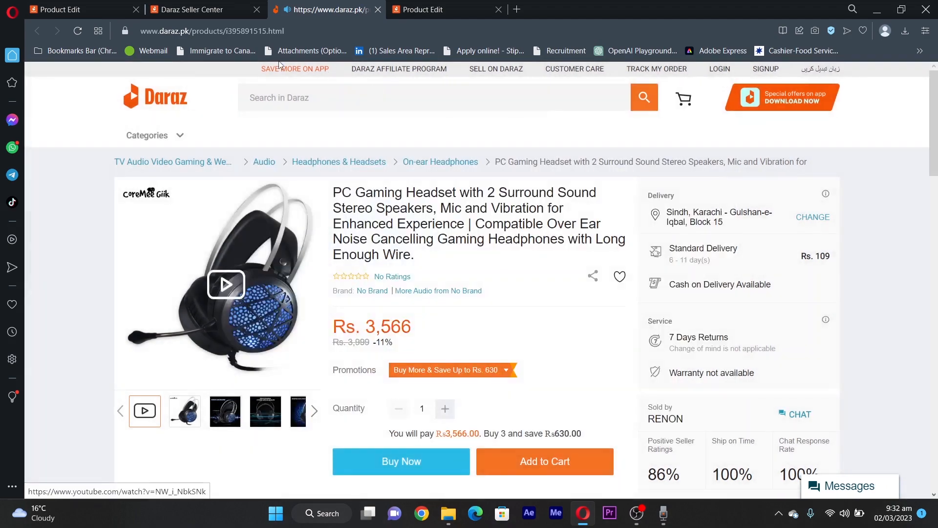
pyautogui.click(423, 9)
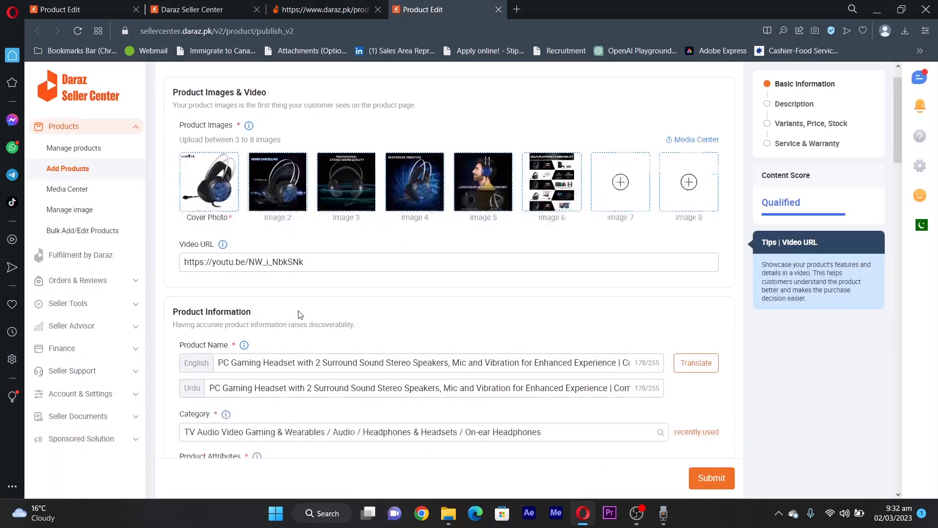
pyautogui.scroll(-2, 301, 314)
pyautogui.moveTo(222, 278); pyautogui.dragTo(627, 292)
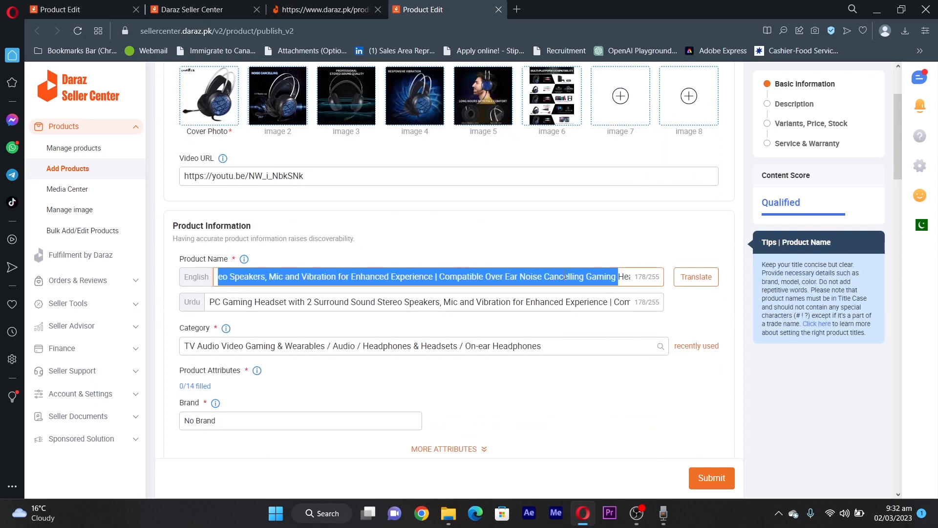
pyautogui.click(564, 278)
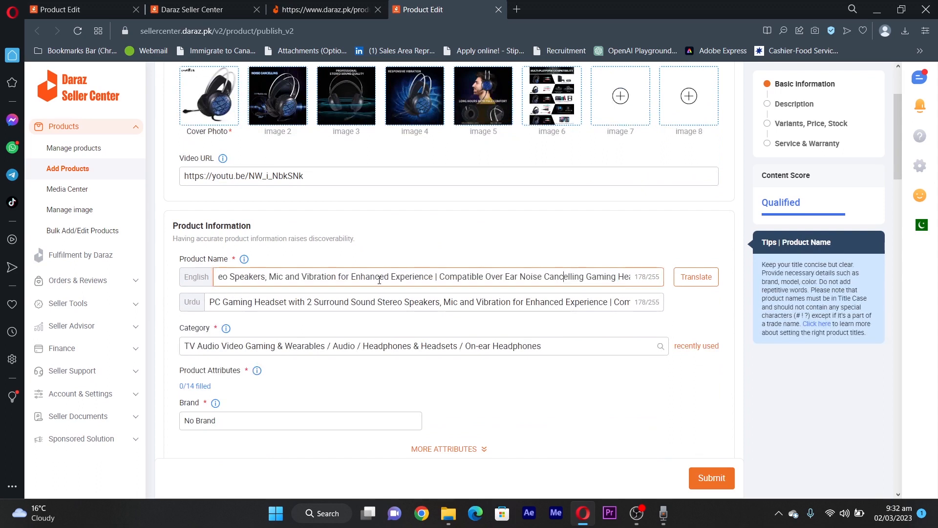
# Search Google for "daraz" in a new browser tab and open the Daraz.pk shopping site.
pyautogui.click(517, 10)
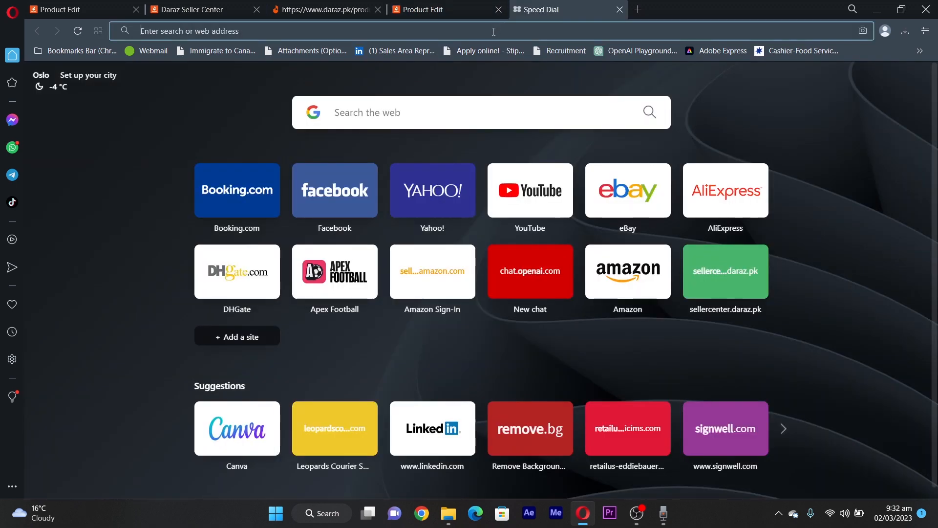
pyautogui.write('daraz')
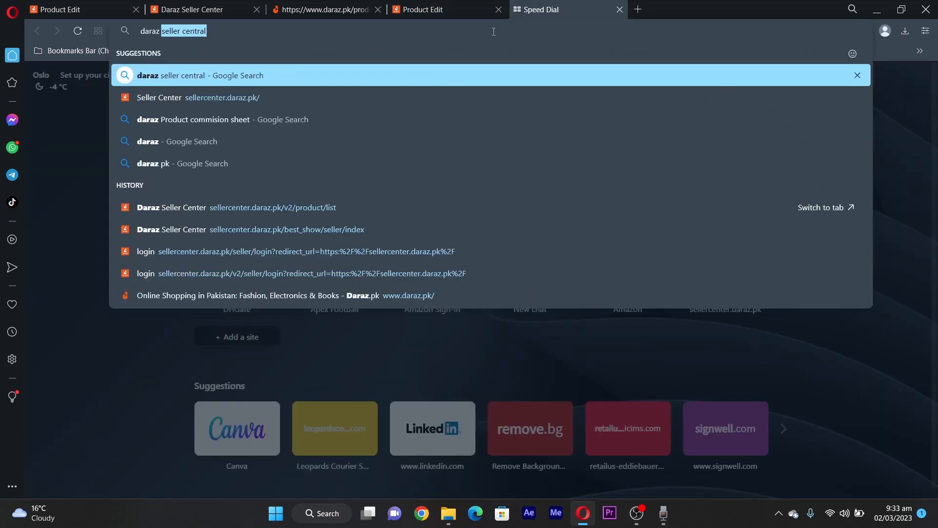
pyautogui.press('Return')
pyautogui.moveTo(229, 92); pyautogui.dragTo(163, 92)
pyautogui.press('BackSpace')
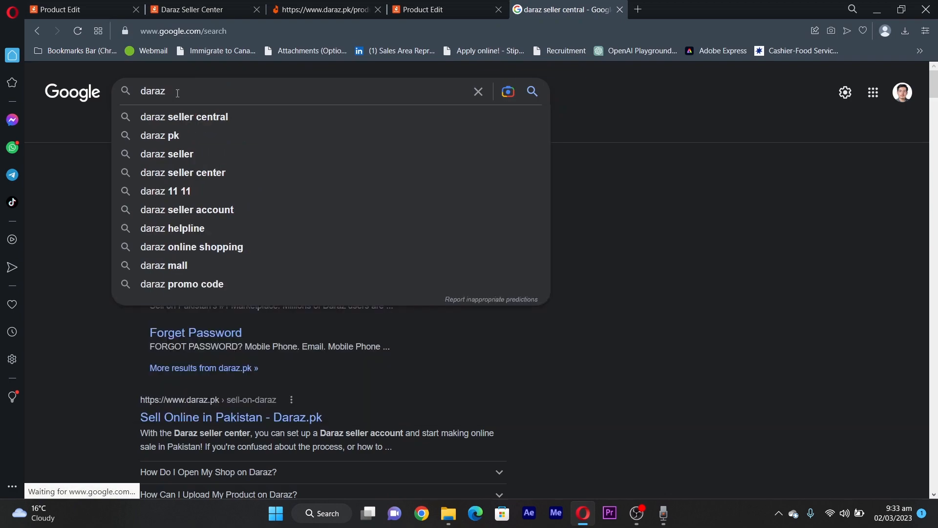
pyautogui.press('Return')
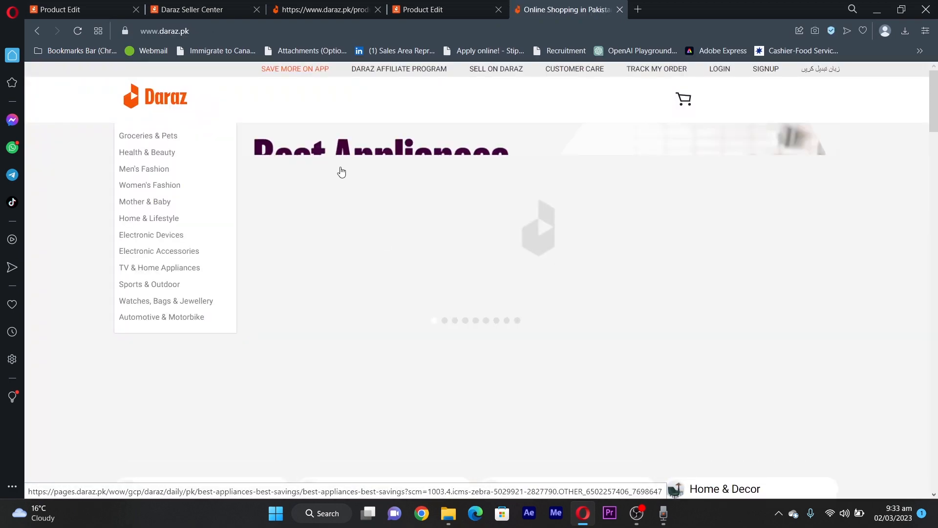
# Search the Daraz store for "Exercise gloves".
pyautogui.click(326, 97)
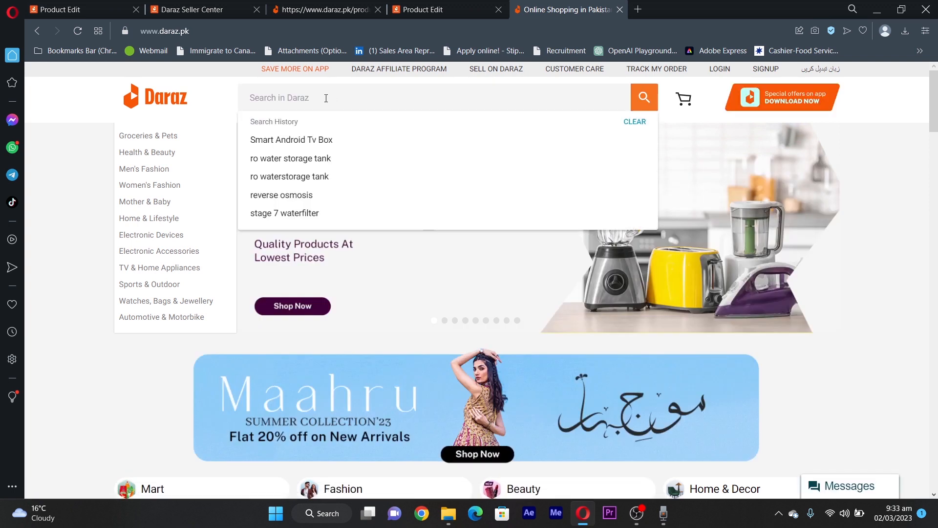
pyautogui.write('E')
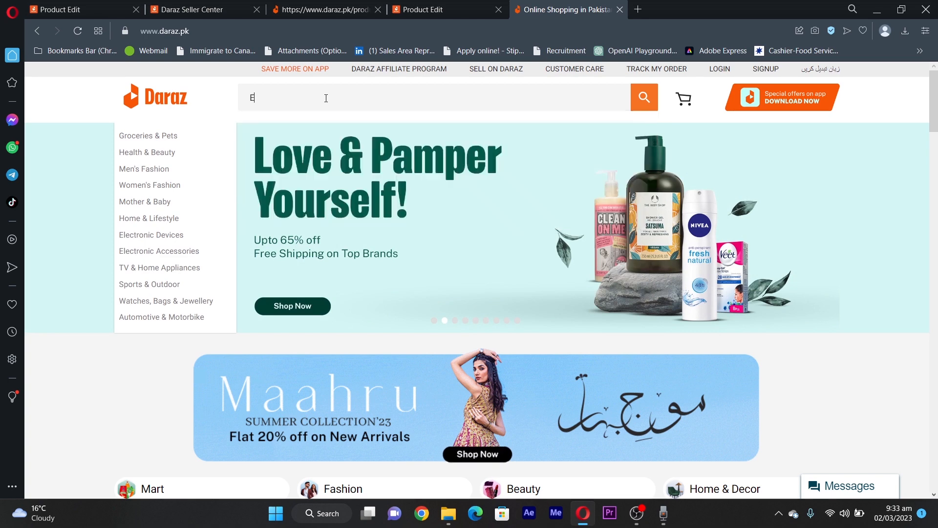
pyautogui.write('xercise')
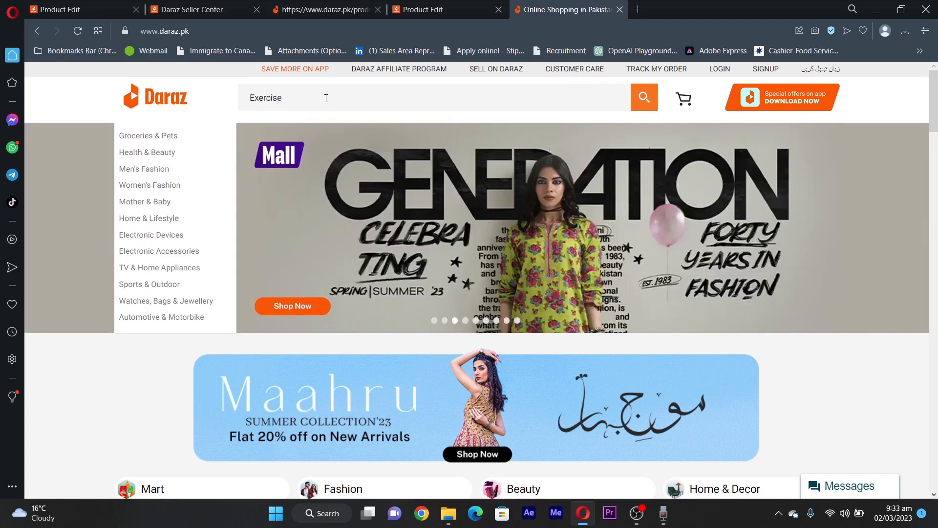
pyautogui.write(' gloves')
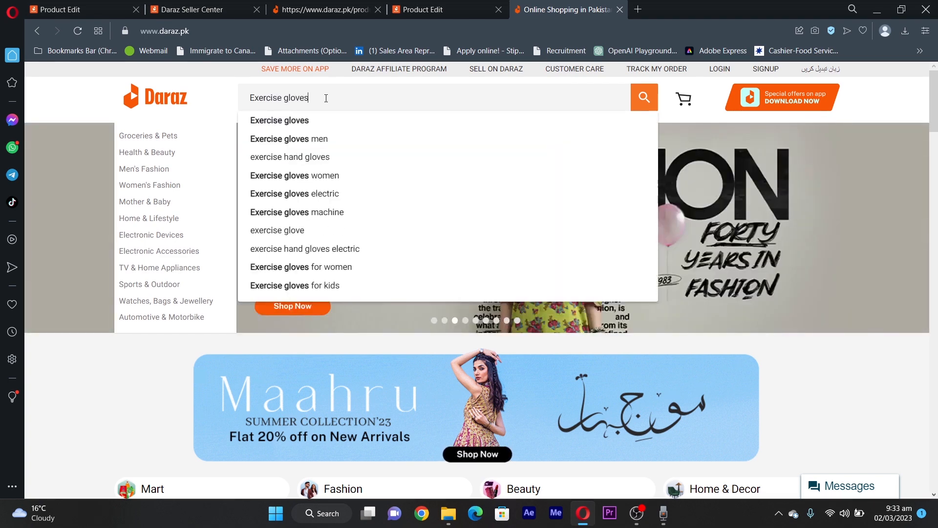
pyautogui.press('Return')
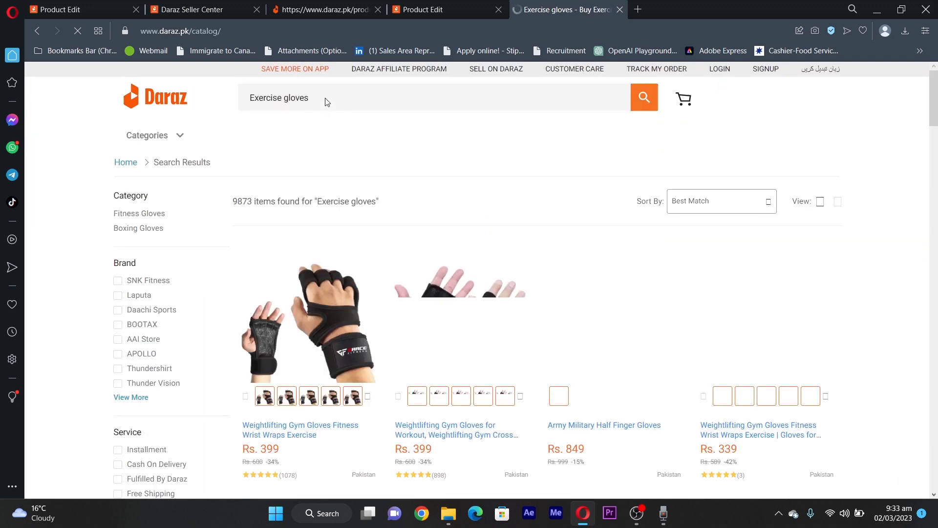
# Look through the exercise gloves search results, examining the item count and the top listings' titles, prices and ratings.
pyautogui.scroll(-5, 470, 263)
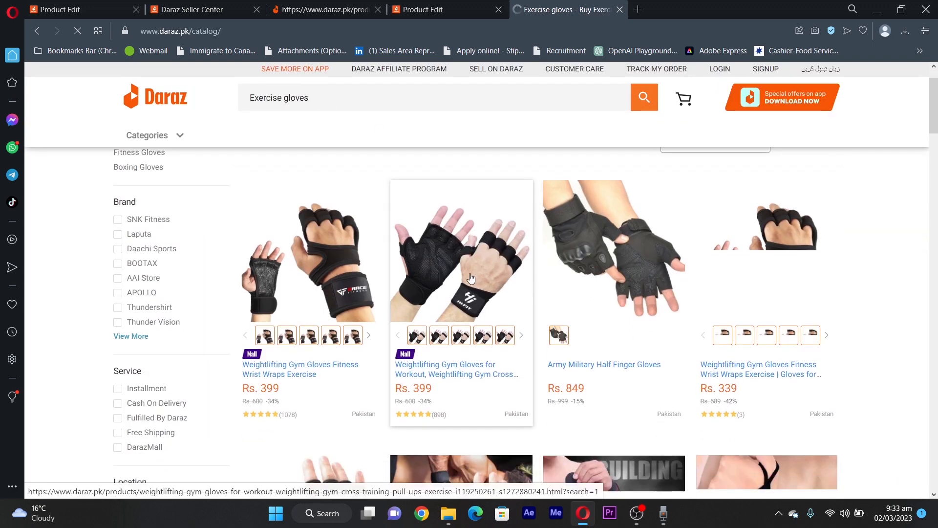
pyautogui.scroll(3, 470, 278)
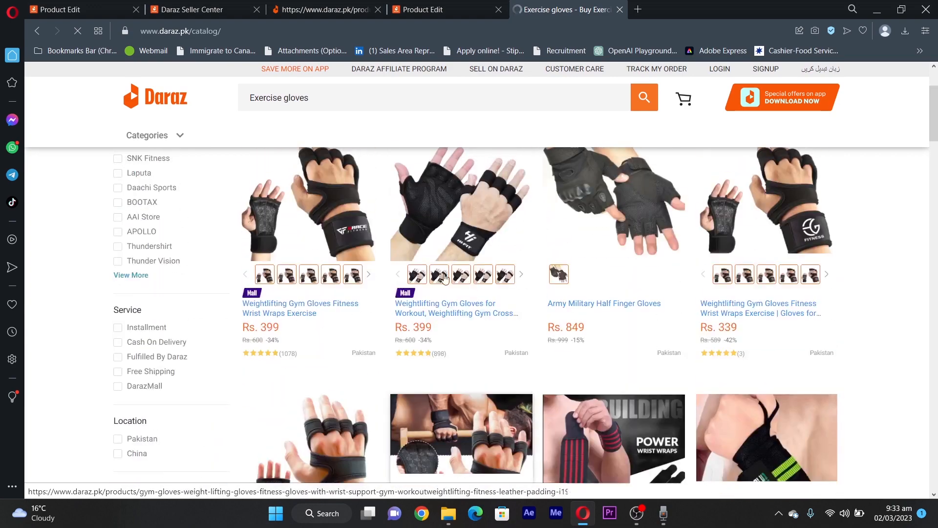
pyautogui.scroll(-11, 355, 326)
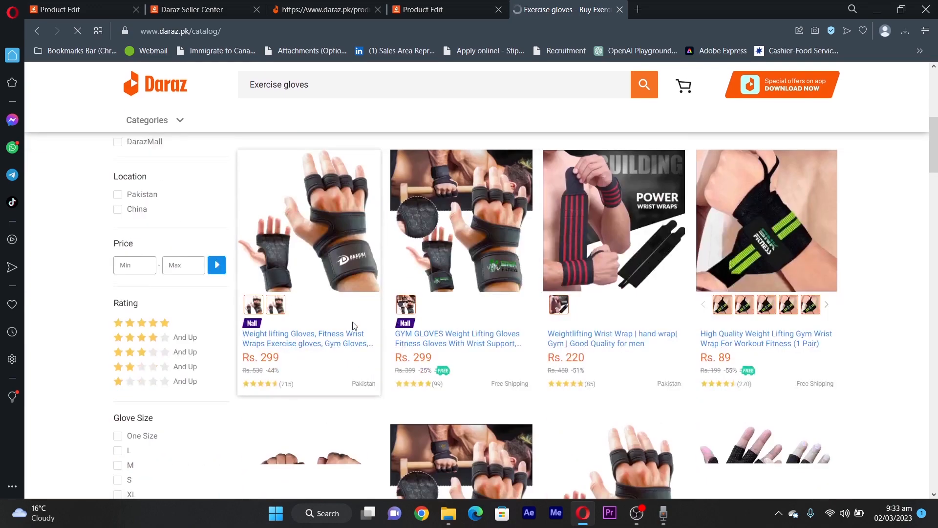
pyautogui.scroll(7, 353, 325)
pyautogui.scroll(4, 353, 326)
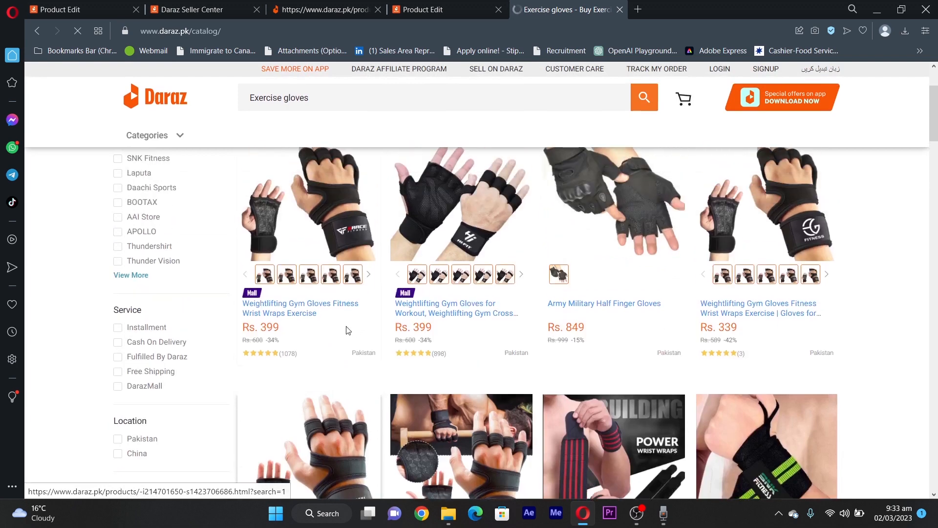
pyautogui.scroll(2, 301, 290)
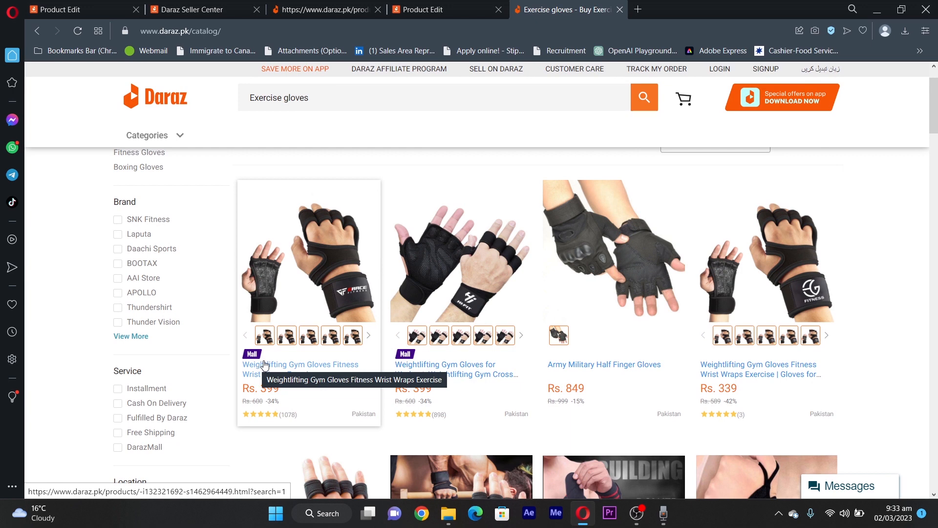
pyautogui.scroll(1, 268, 315)
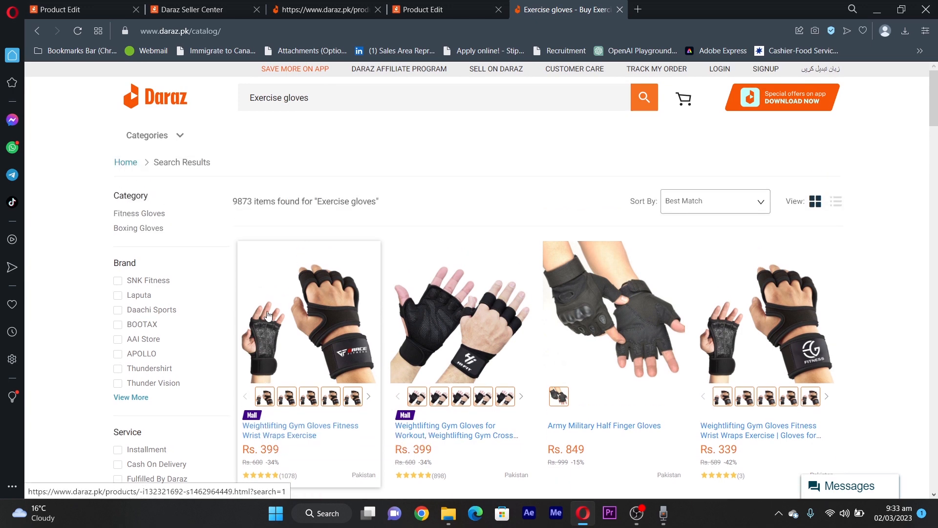
pyautogui.moveTo(234, 201)
pyautogui.mouseDown()
pyautogui.moveTo(266, 201)
pyautogui.moveTo(252, 206)
pyautogui.mouseUp()
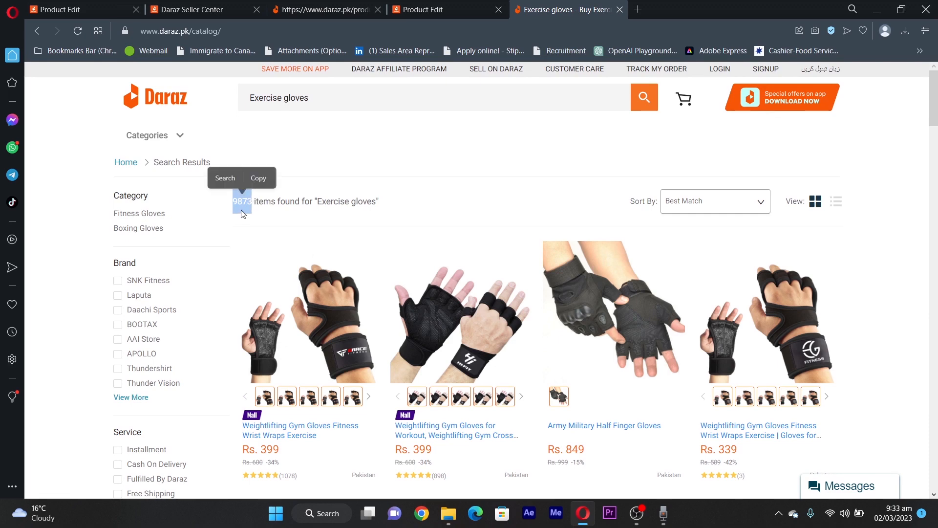
pyautogui.click(254, 205)
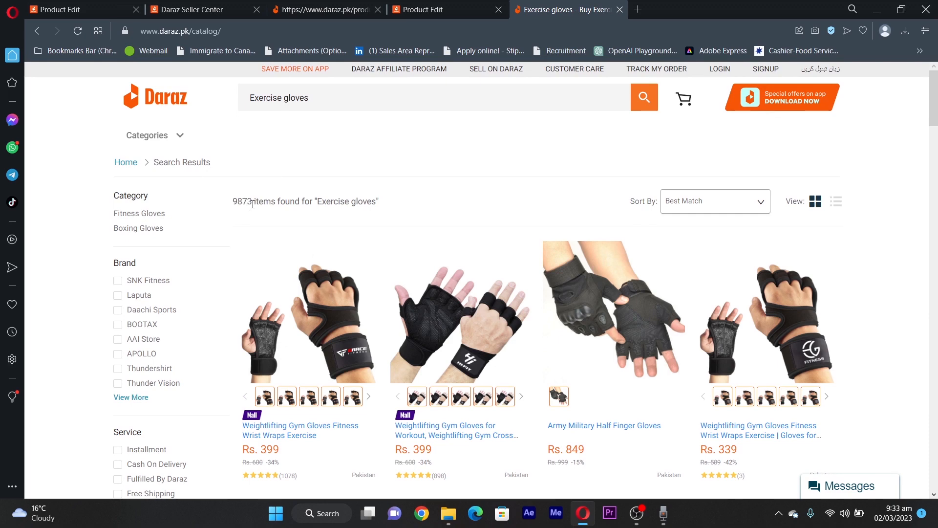
pyautogui.scroll(-5, 464, 294)
pyautogui.scroll(5, 489, 293)
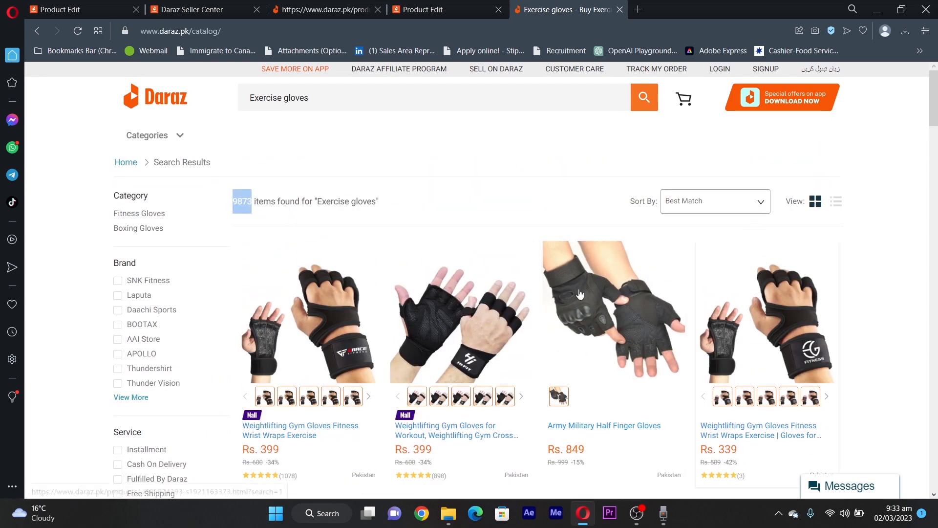
pyautogui.scroll(-3, 383, 286)
pyautogui.scroll(2, 383, 285)
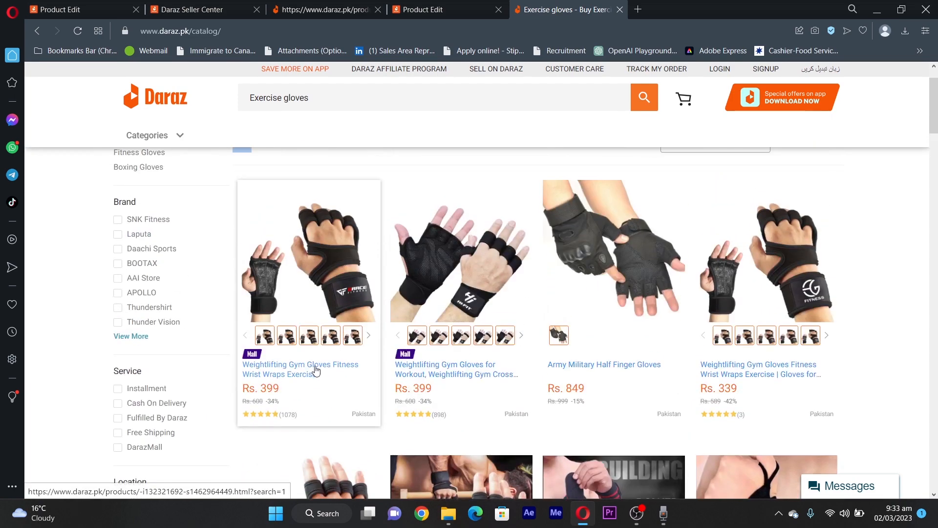
# Open the first two weightlifting gym gloves listings from the search results in separate new tabs.
pyautogui.rightClick(348, 374)
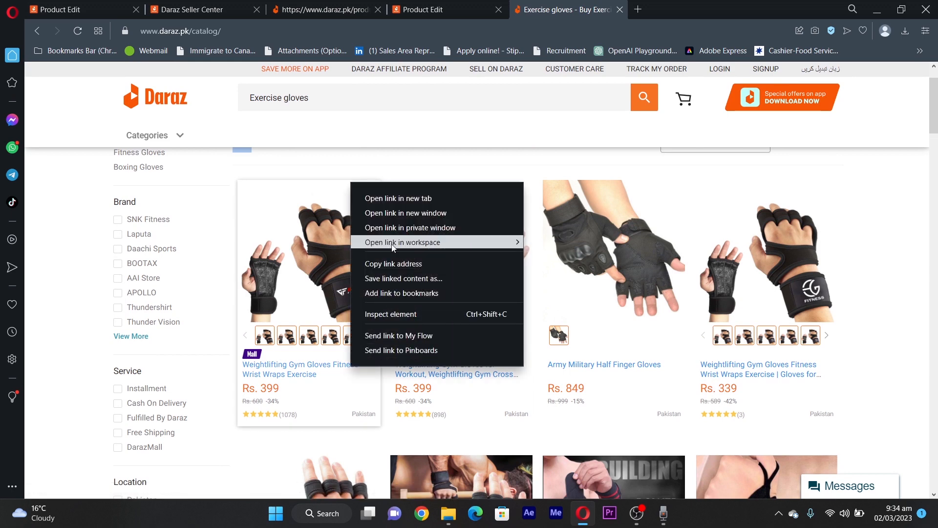
pyautogui.click(391, 198)
pyautogui.rightClick(442, 360)
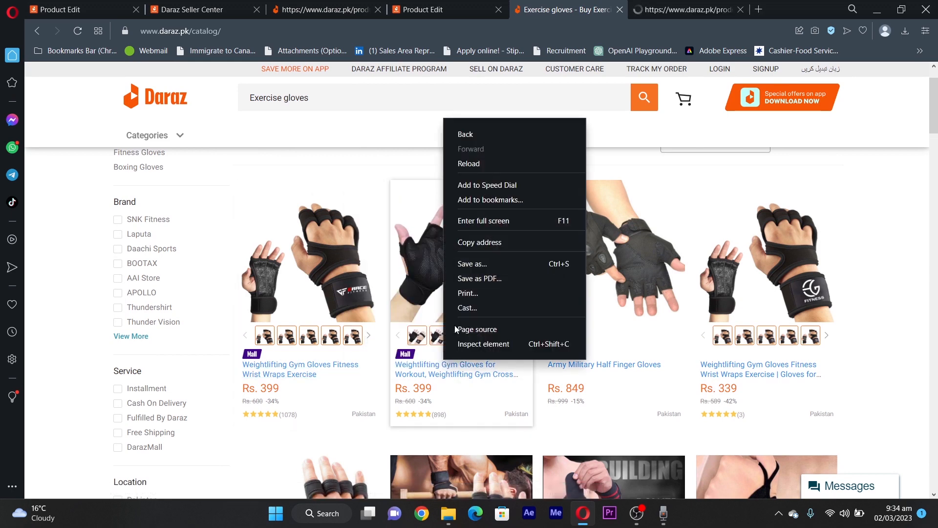
pyautogui.rightClick(432, 370)
pyautogui.click(469, 193)
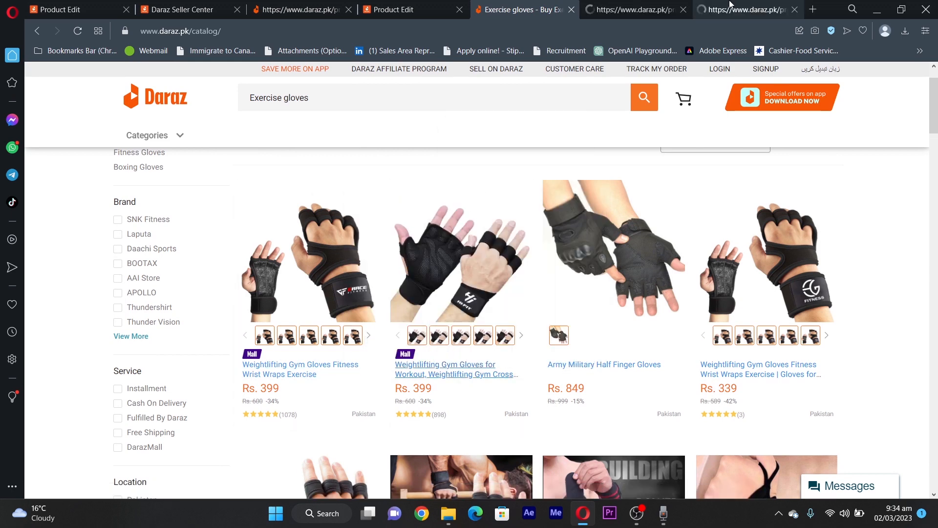
# Compare the two gym gloves listings' pages, examining the keywords that follow "Weightlifting" in each product title.
pyautogui.click(649, 7)
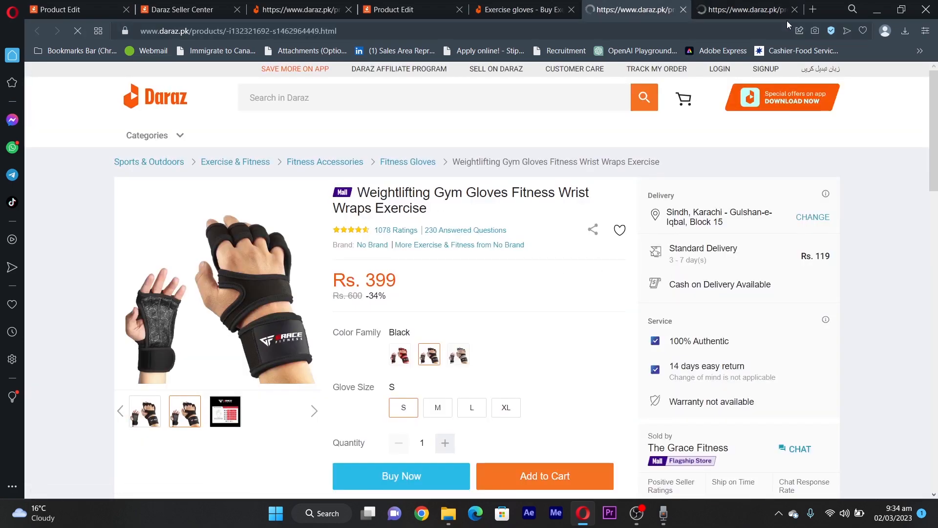
pyautogui.click(746, 9)
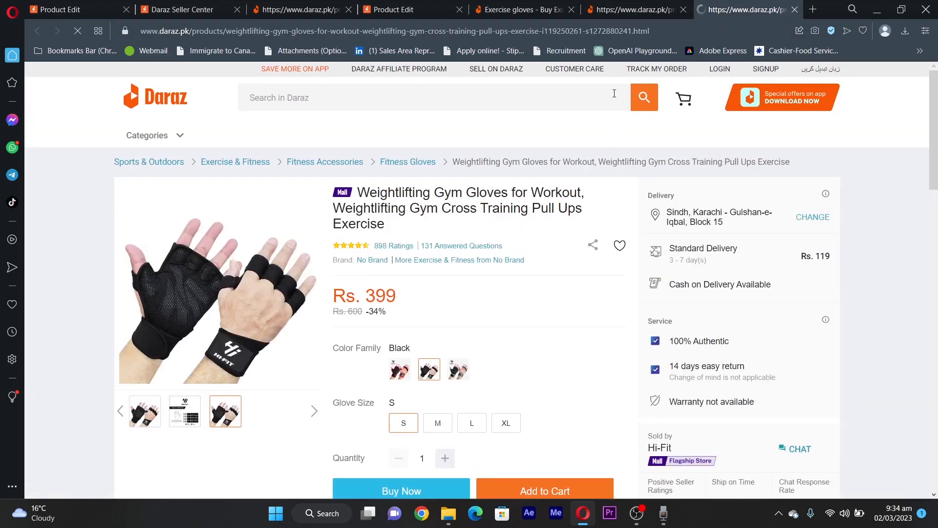
pyautogui.click(648, 6)
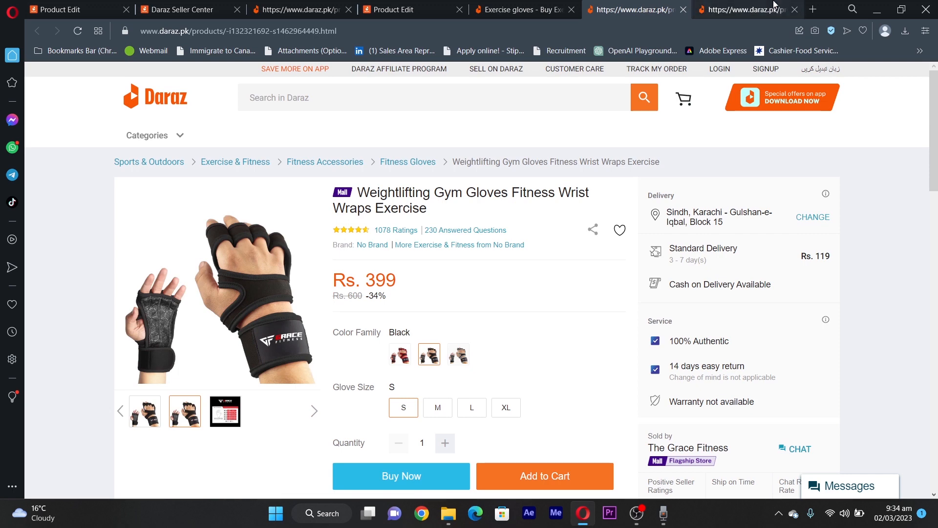
pyautogui.click(738, 11)
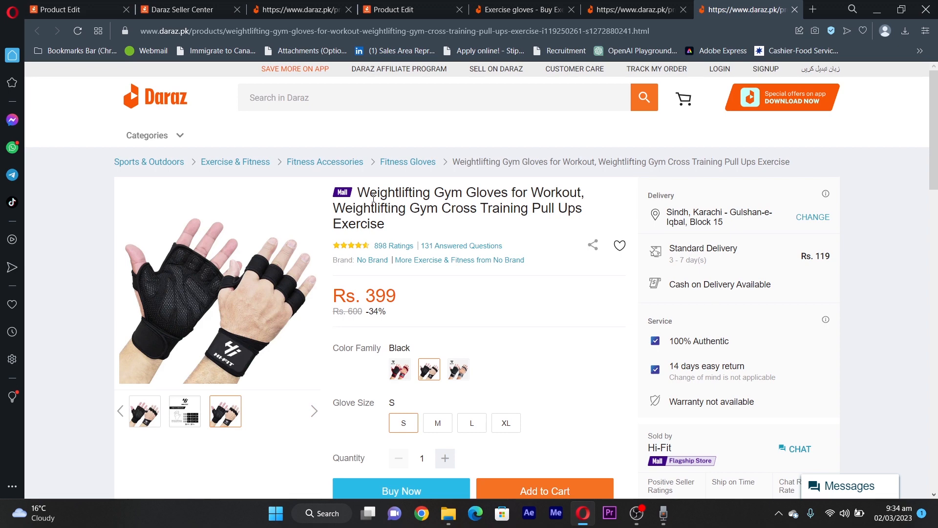
pyautogui.scroll(-1, 374, 198)
pyautogui.scroll(1, 367, 198)
pyautogui.moveTo(440, 192); pyautogui.dragTo(582, 222)
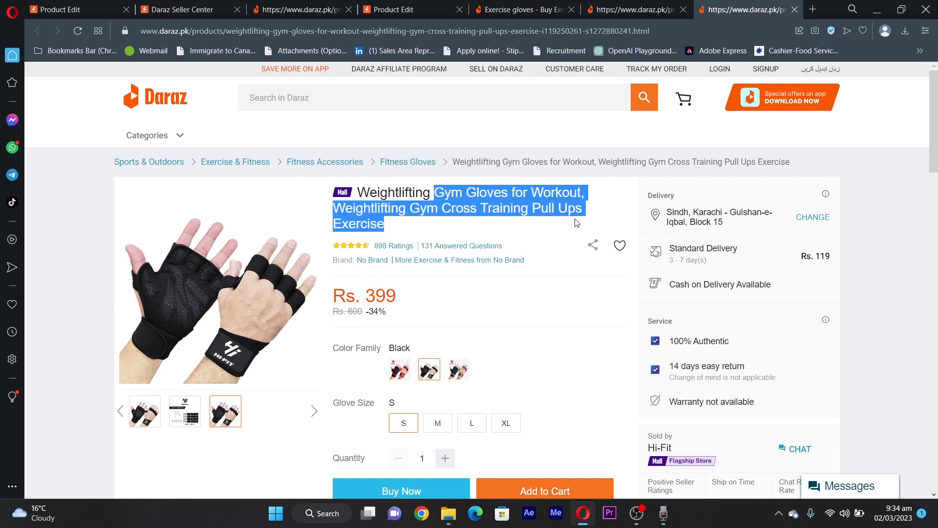
pyautogui.click(653, 6)
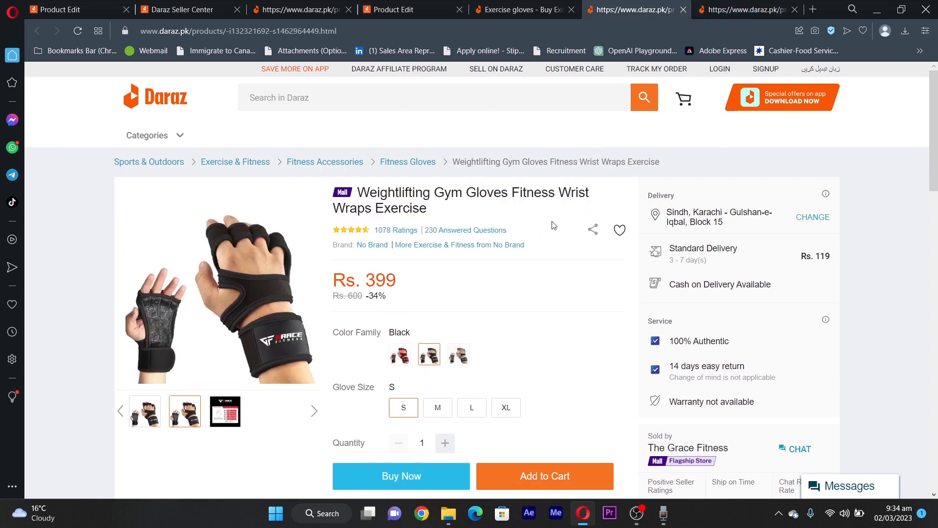
pyautogui.moveTo(432, 187); pyautogui.dragTo(513, 217)
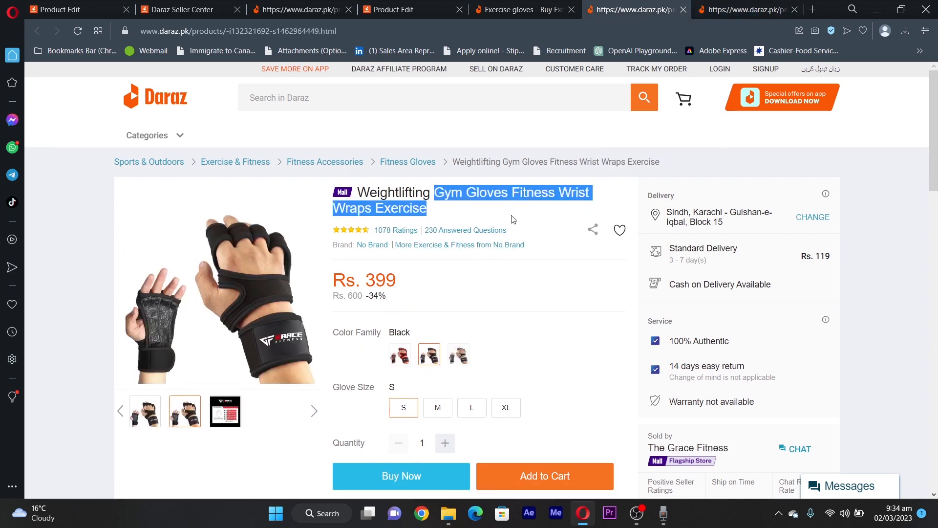
pyautogui.click(406, 195)
pyautogui.moveTo(436, 192); pyautogui.dragTo(455, 213)
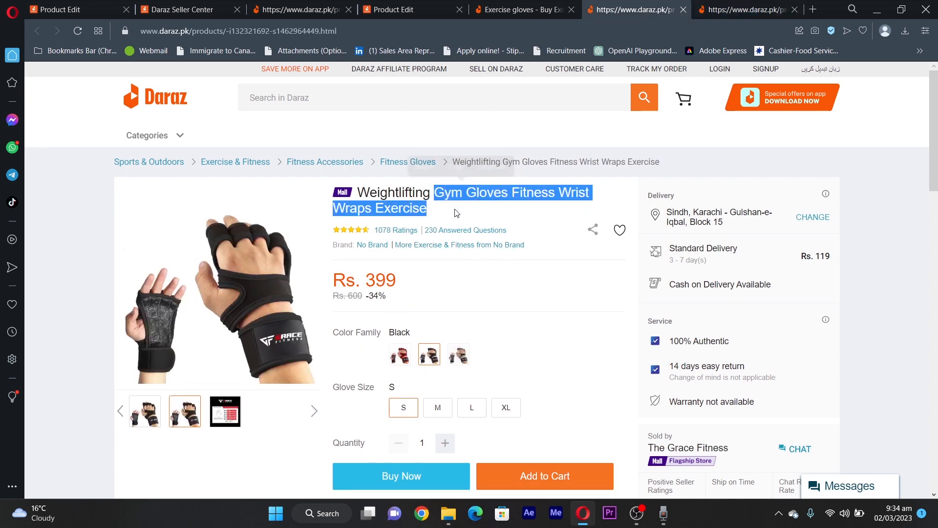
pyautogui.click(496, 198)
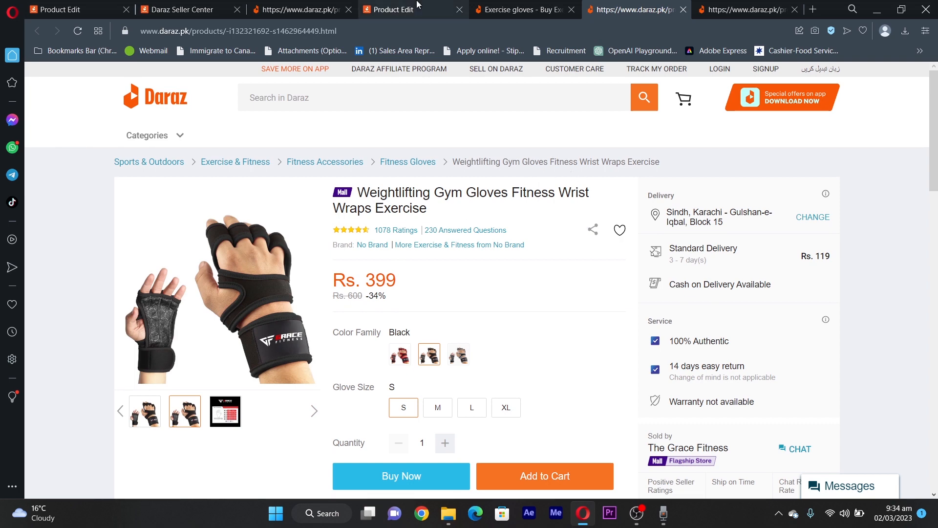
# Return to the headset's Product Edit form and examine its English and Urdu product names and the full category path.
pyautogui.click(380, 8)
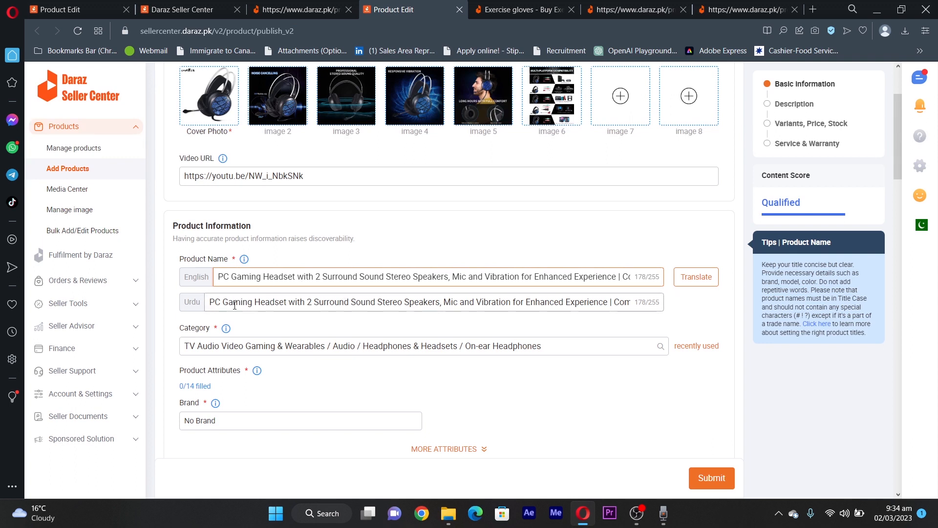
pyautogui.click(265, 301)
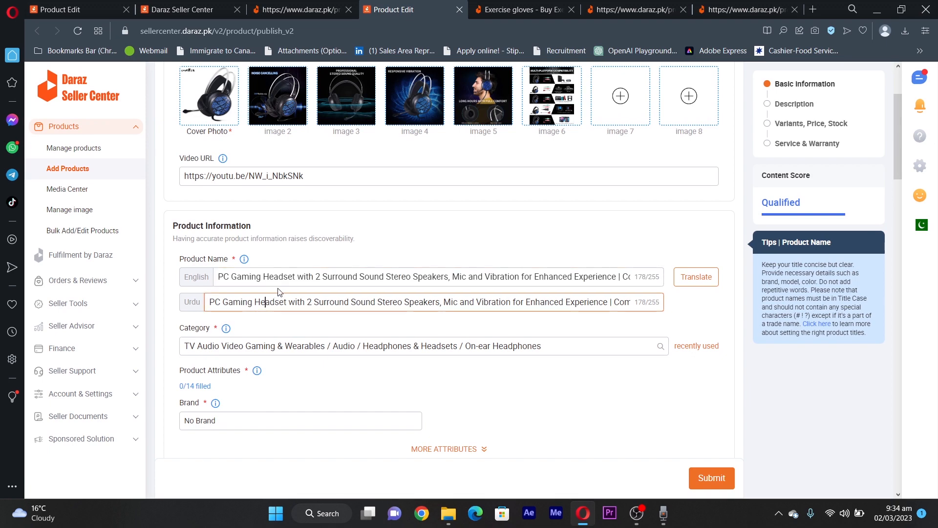
pyautogui.scroll(-1, 274, 332)
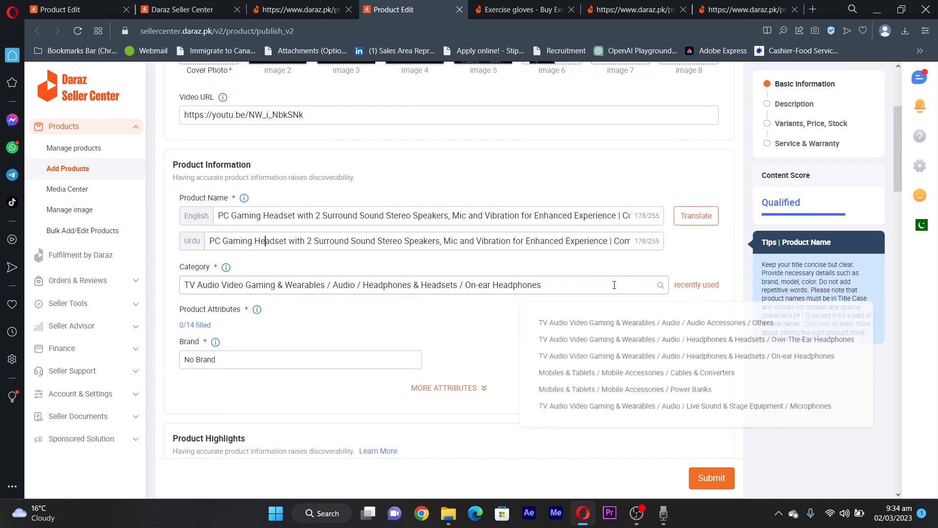
pyautogui.click(578, 285)
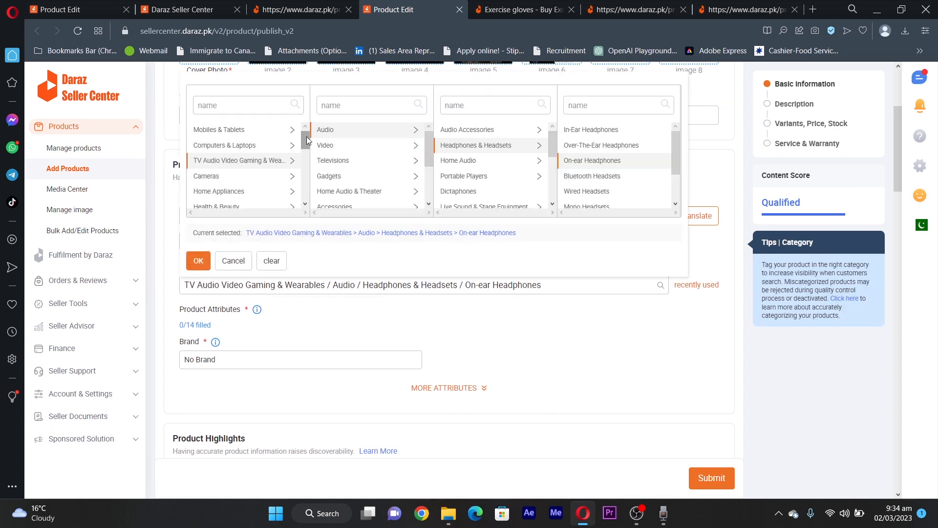
pyautogui.moveTo(306, 136)
pyautogui.mouseDown()
pyautogui.moveTo(309, 182)
pyautogui.moveTo(303, 129)
pyautogui.mouseUp()
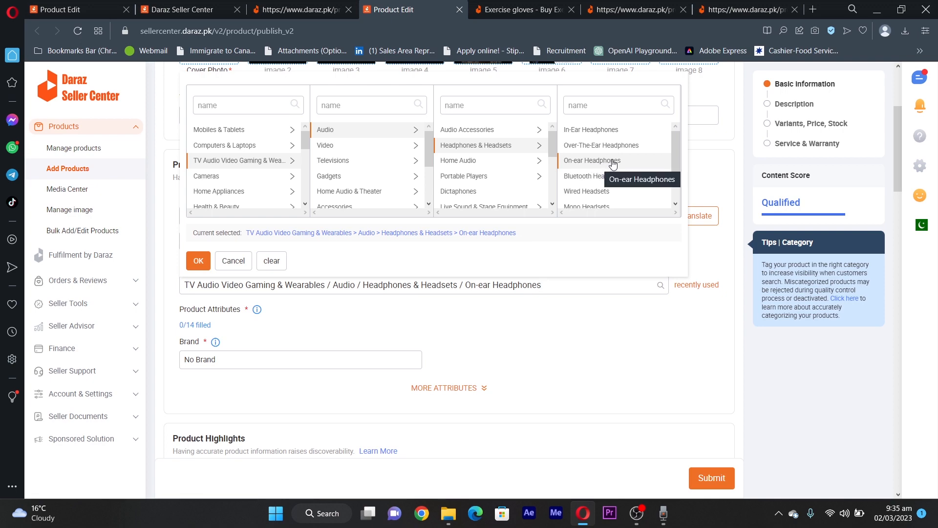
pyautogui.click(600, 329)
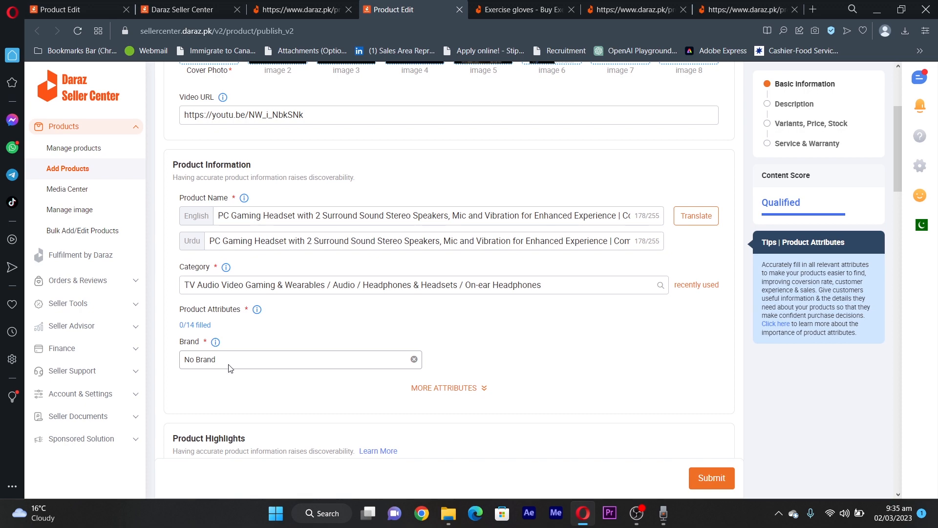
# Expand the headset's additional product attributes and look through the optional fields, from wireless type to refresh rate.
pyautogui.click(464, 388)
pyautogui.scroll(-4, 481, 352)
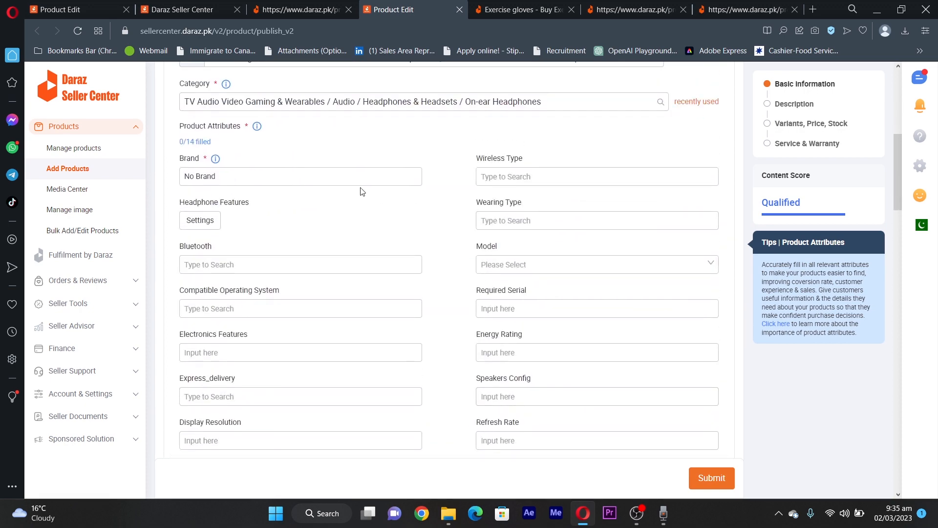
pyautogui.scroll(-5, 477, 241)
pyautogui.scroll(1, 478, 241)
pyautogui.scroll(-2, 475, 244)
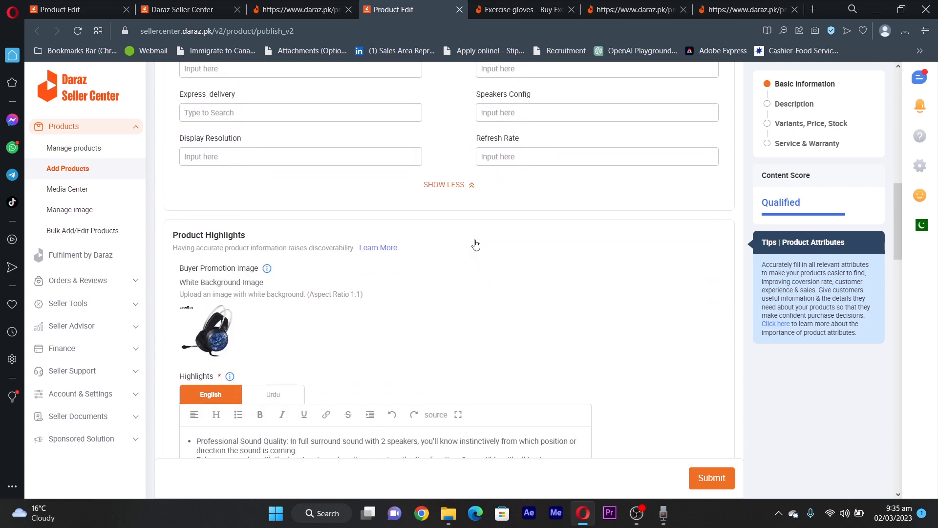
pyautogui.scroll(7, 476, 245)
pyautogui.scroll(-3, 480, 248)
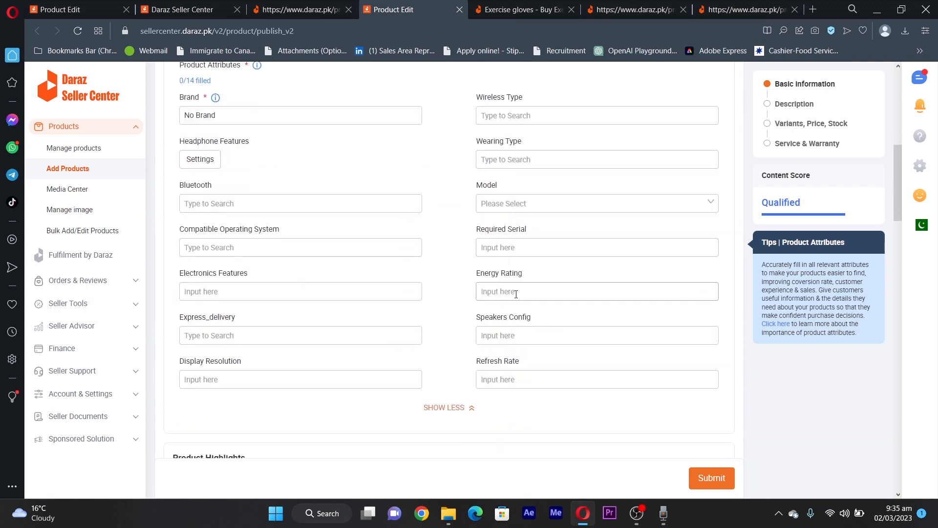
# Examine the Product Highlights section, previewing the white background buyer promotion image at a larger size.
pyautogui.scroll(-4, 391, 313)
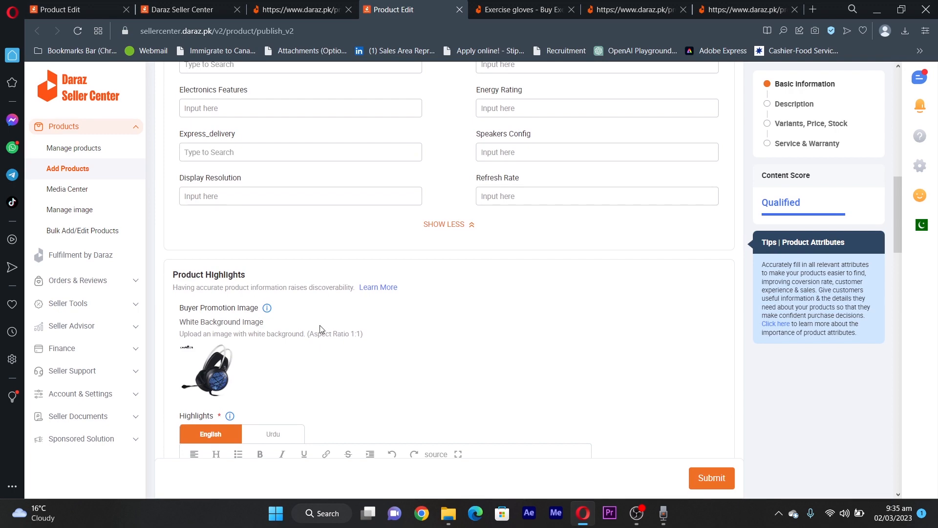
pyautogui.scroll(-2, 320, 326)
pyautogui.scroll(2, 340, 264)
pyautogui.moveTo(213, 357)
pyautogui.scroll(-4, 200, 248)
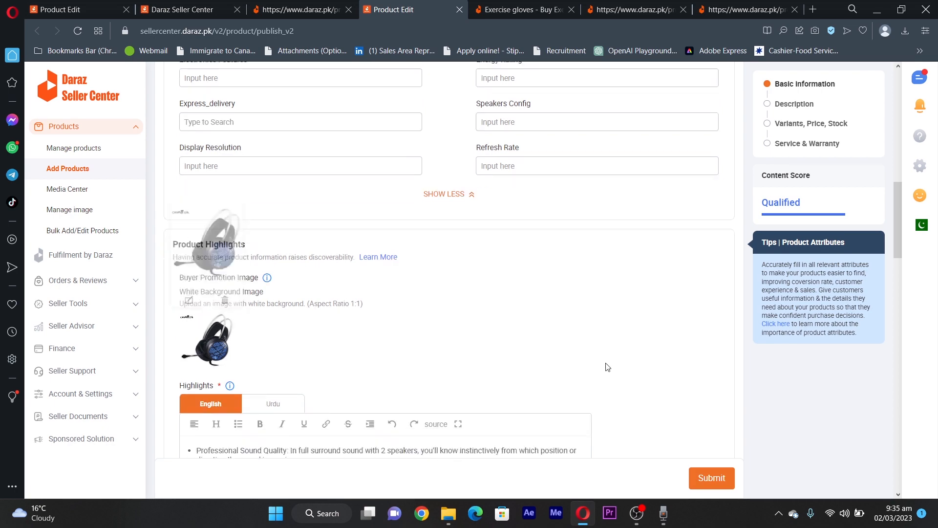
# Look through the portable mini fan's Daraz product page, including the customer questions and the related items near its end.
pyautogui.click(523, 9)
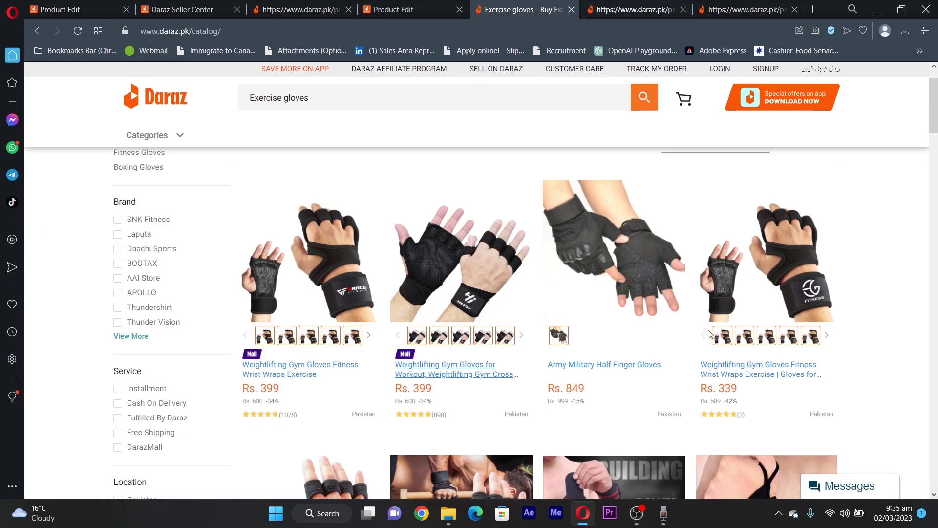
pyautogui.moveTo(937, 89); pyautogui.dragTo(937, 402)
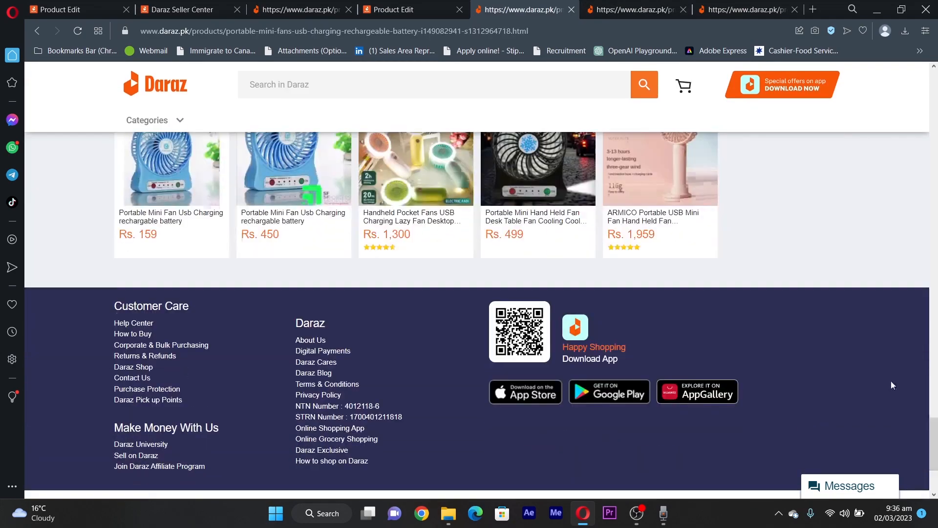
pyautogui.scroll(4, 891, 385)
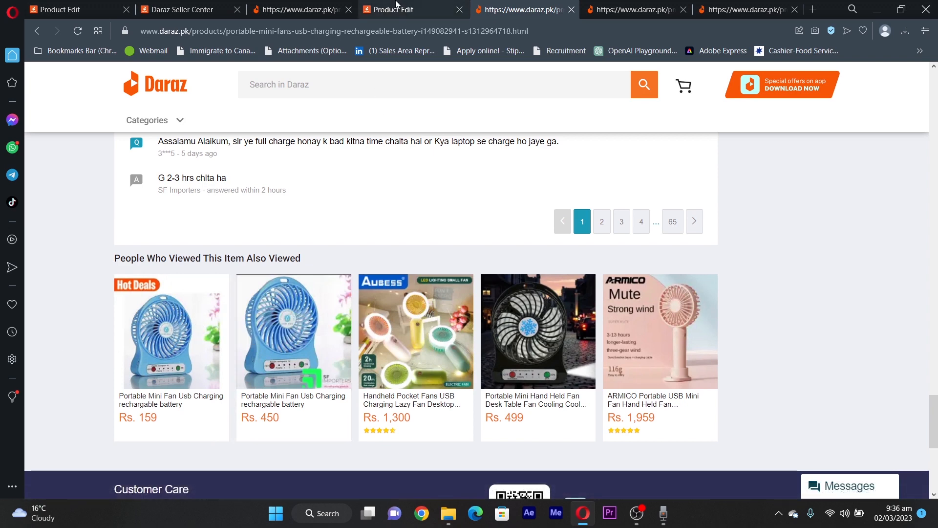
# Go back to the headset's Product Edit form and examine all the bullet points in its English highlights.
pyautogui.click(396, 7)
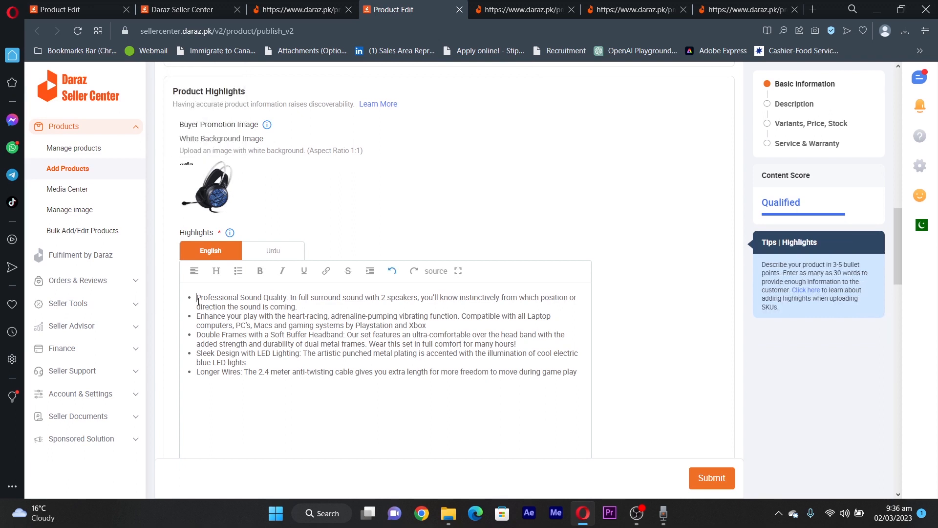
pyautogui.moveTo(198, 300); pyautogui.dragTo(567, 393)
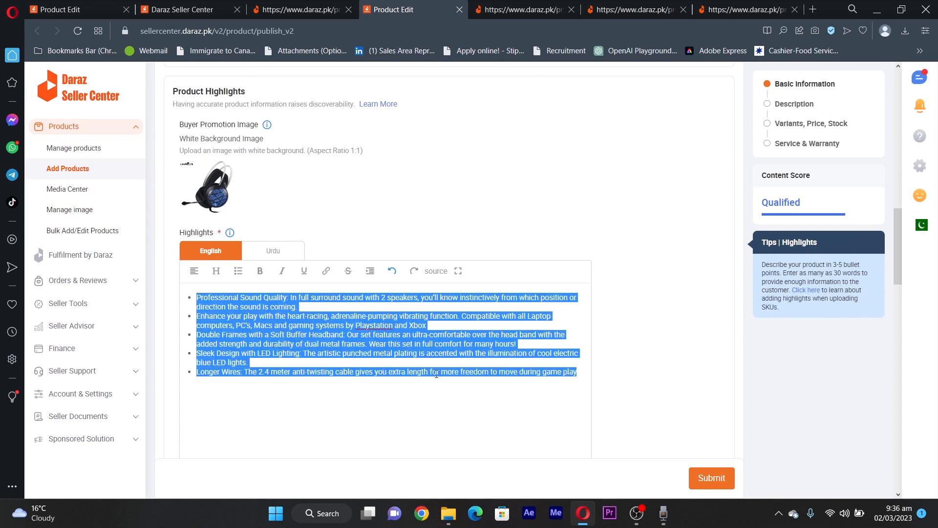
pyautogui.click(262, 382)
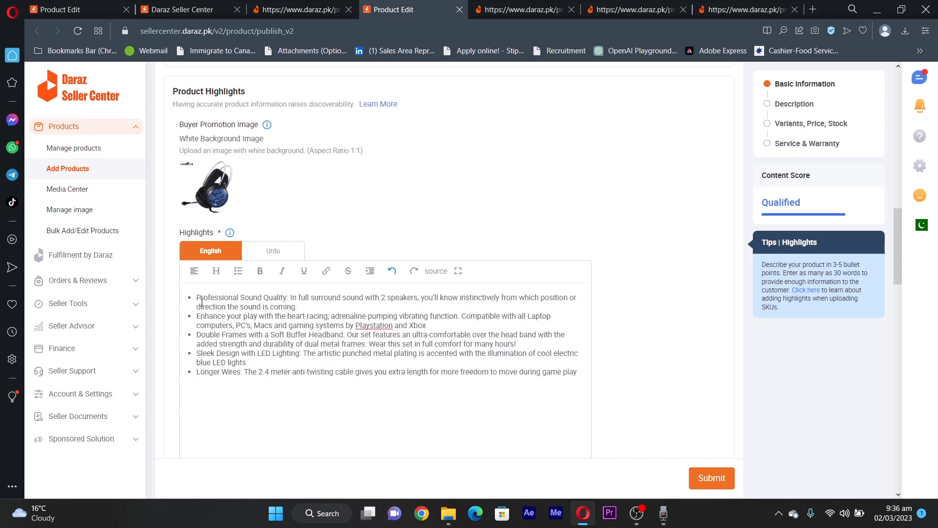
pyautogui.moveTo(199, 298); pyautogui.dragTo(583, 383)
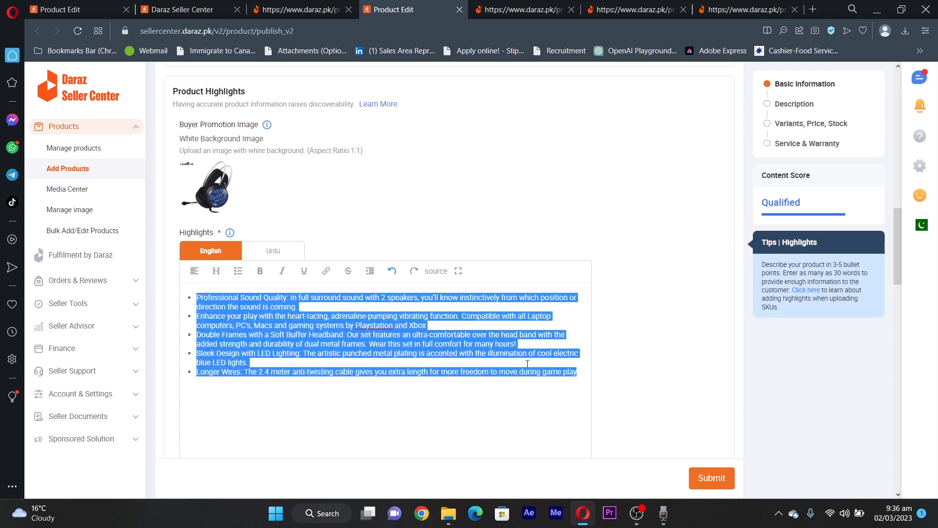
pyautogui.click(443, 347)
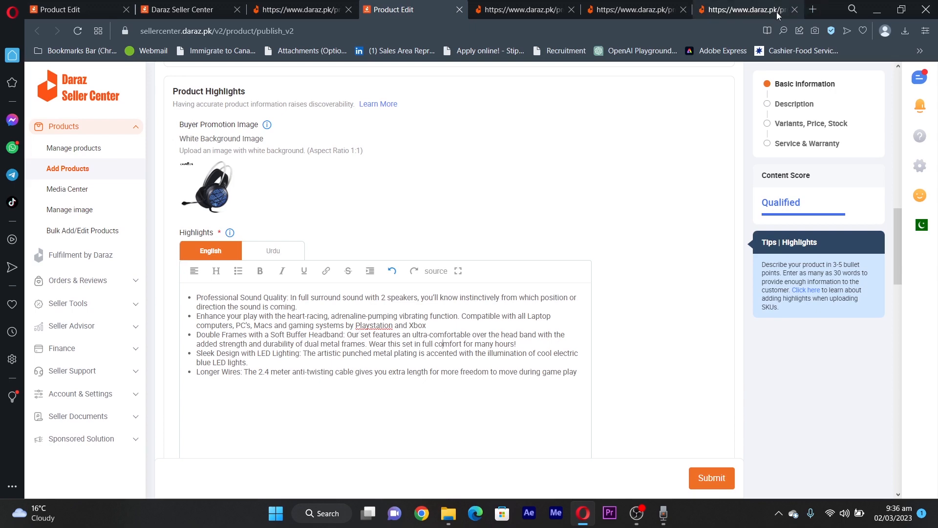
# Search the web for "chatgpt" in a new tab and open ChatGPT through OpenAI's introduction page.
pyautogui.click(813, 11)
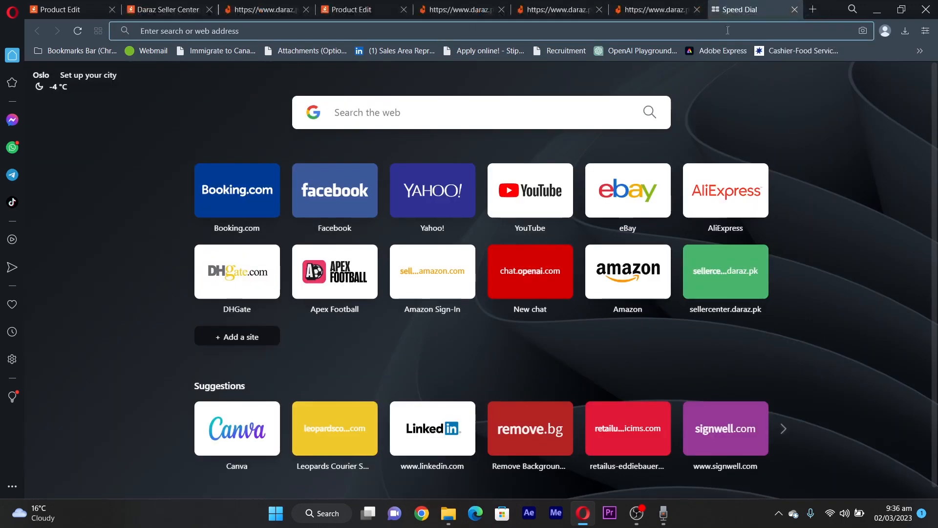
pyautogui.write('chat')
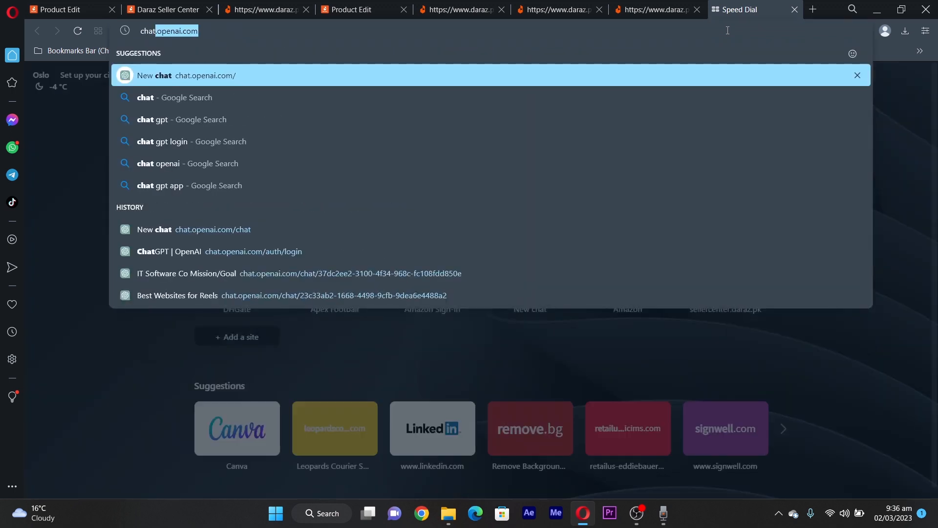
pyautogui.write('gpt')
pyautogui.press('Return')
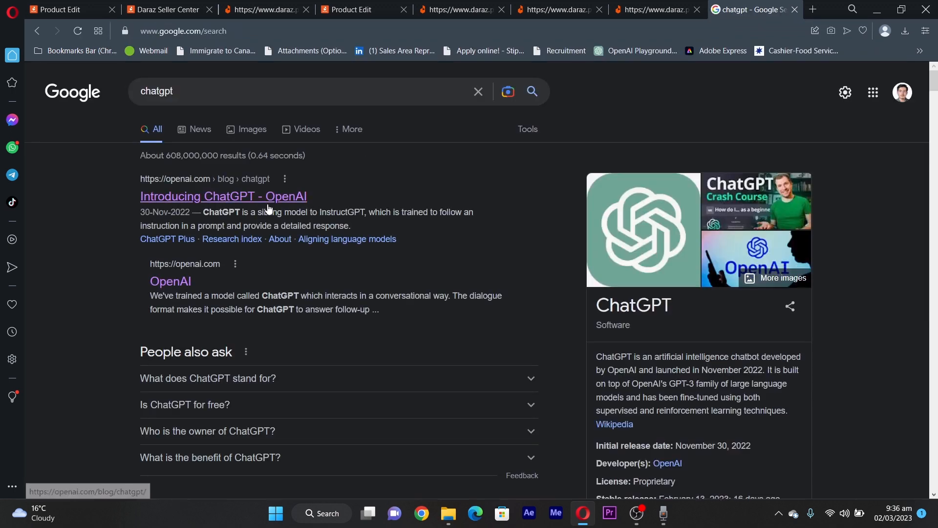
pyautogui.rightClick(268, 202)
pyautogui.click(315, 220)
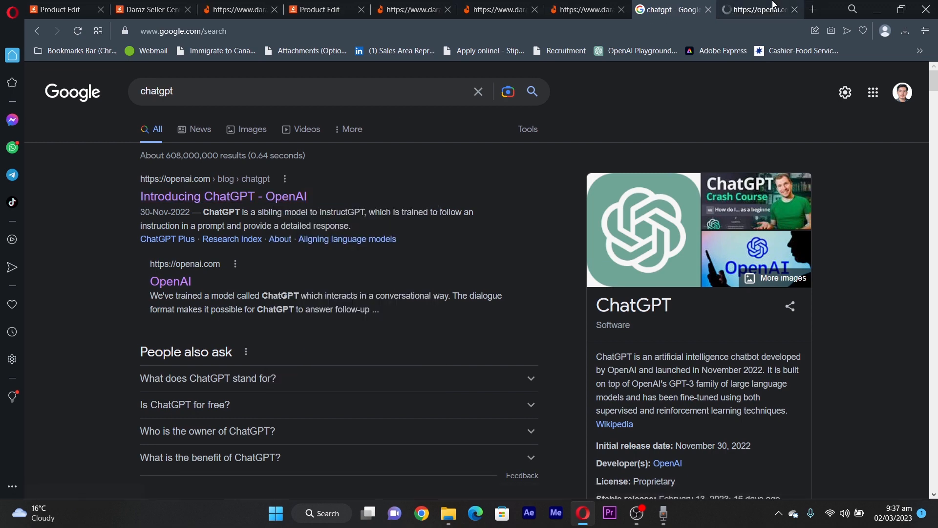
pyautogui.hotkey('ctrl', 'Tab')
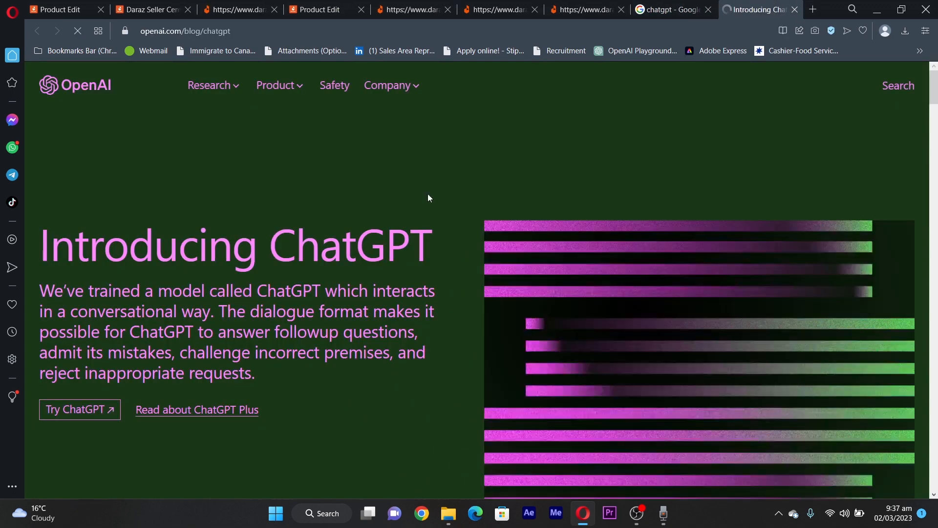
pyautogui.click(92, 409)
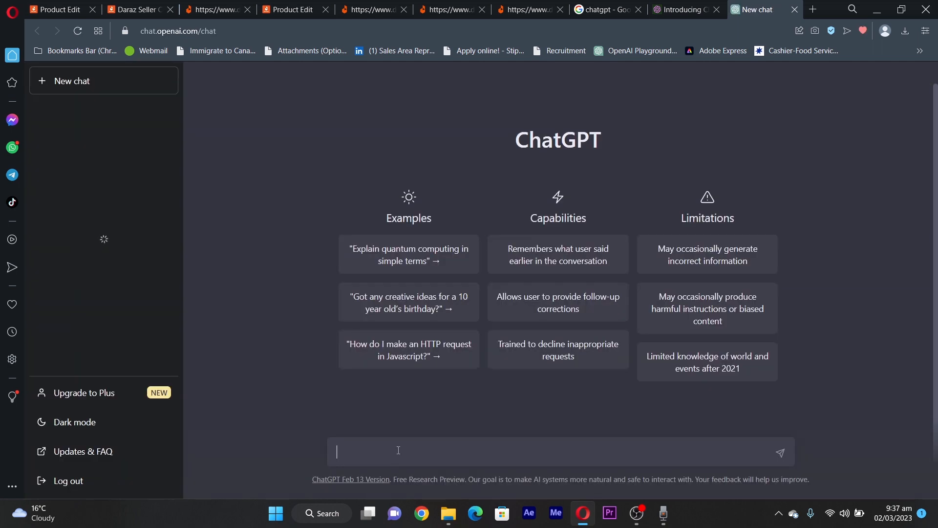
# Ask ChatGPT "Give me product discription in 10 bullet points of Gym Gloves" and read the generated points.
pyautogui.write('Give me p')
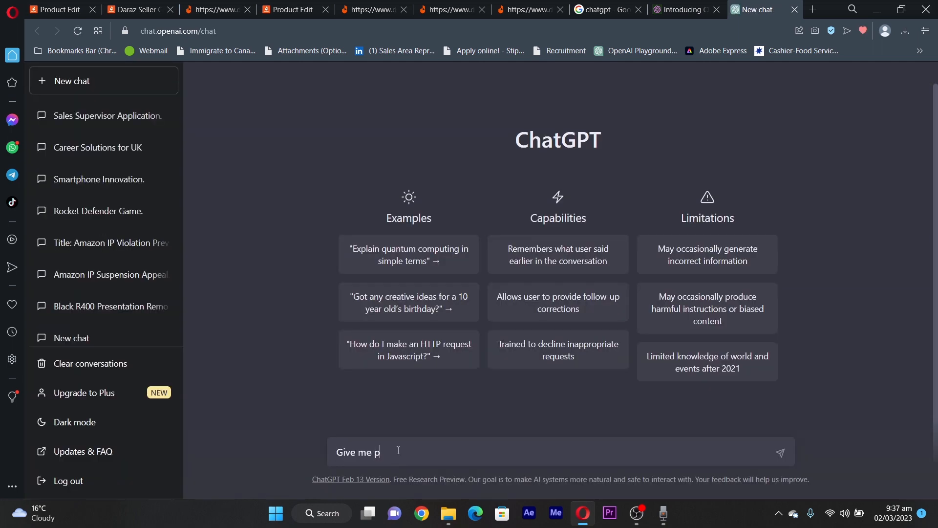
pyautogui.write('roduct discription in 10 bullet points ')
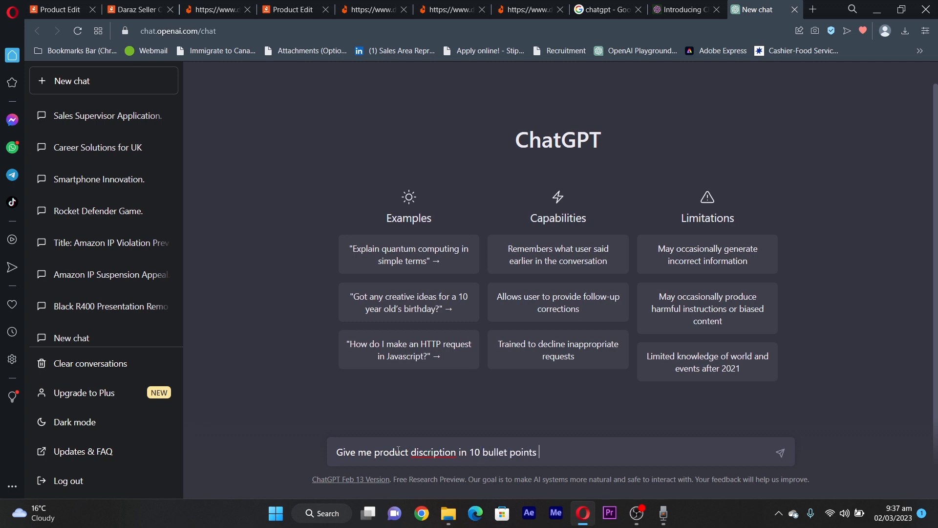
pyautogui.write('of Gym Gloves')
pyautogui.press('Return')
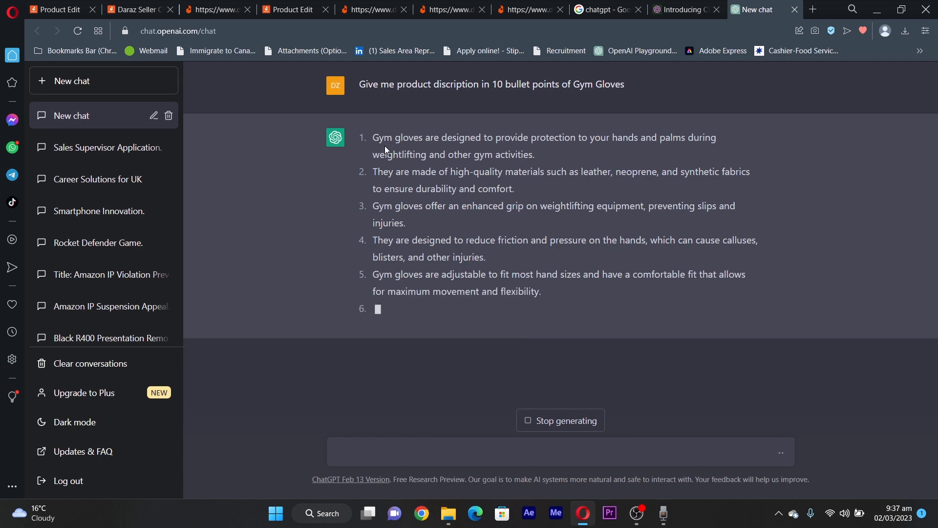
pyautogui.moveTo(376, 137); pyautogui.dragTo(461, 260)
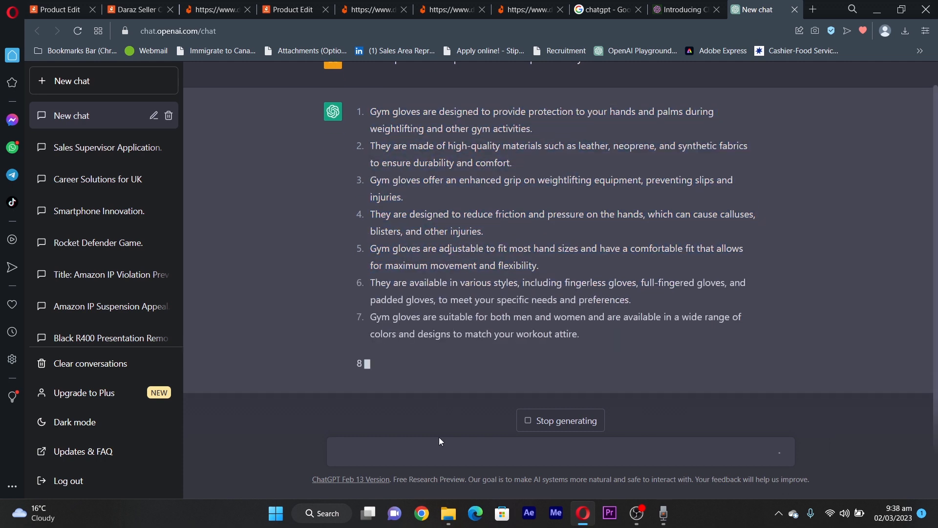
# Ask ChatGPT "Give me seo optimized discription on Gym gloves" and read the generated paragraph.
pyautogui.click(425, 450)
pyautogui.write('G')
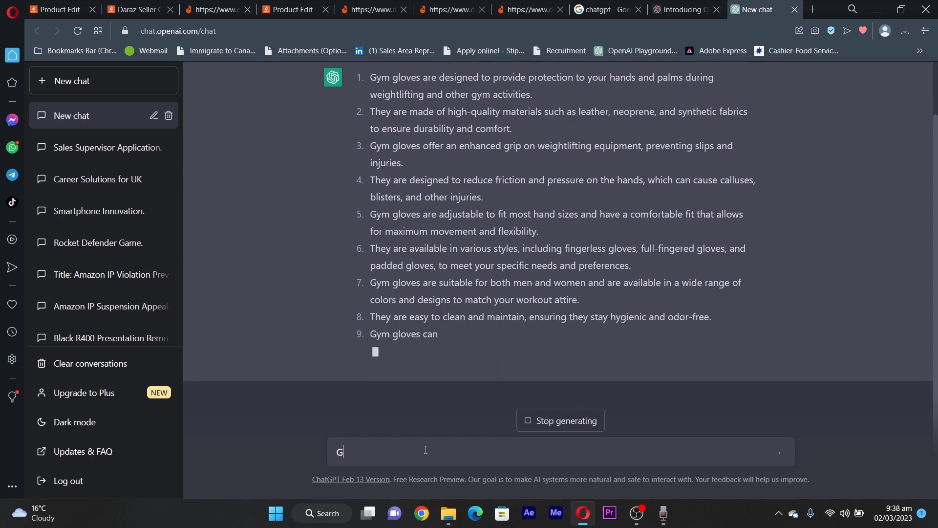
pyautogui.write('ive me ')
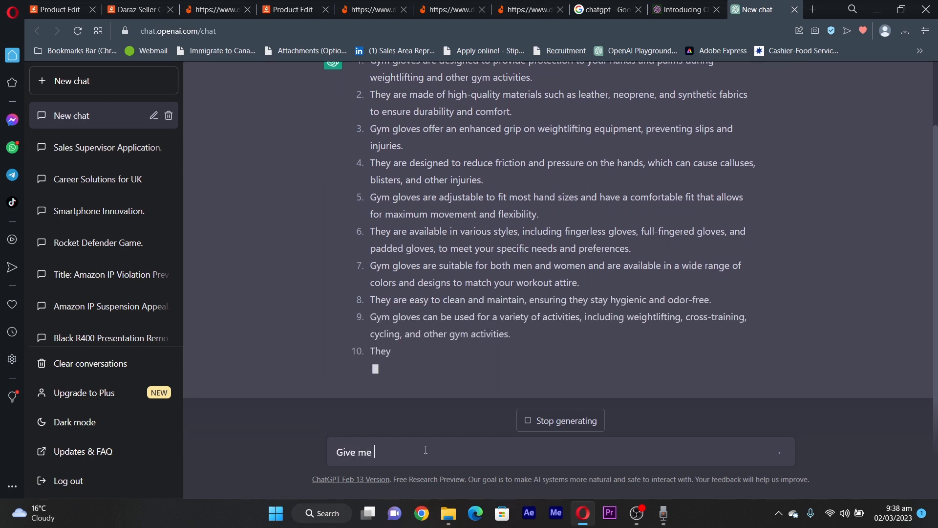
pyautogui.write('seo op')
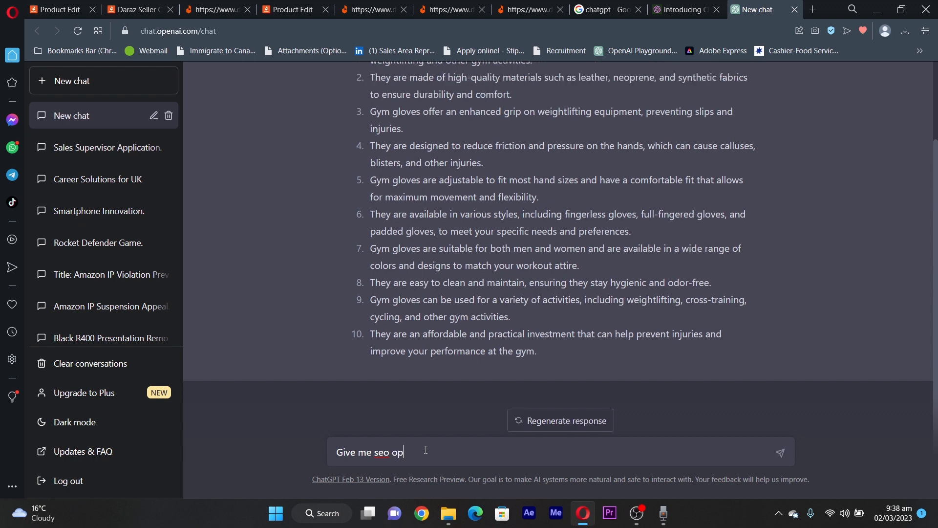
pyautogui.write('timi')
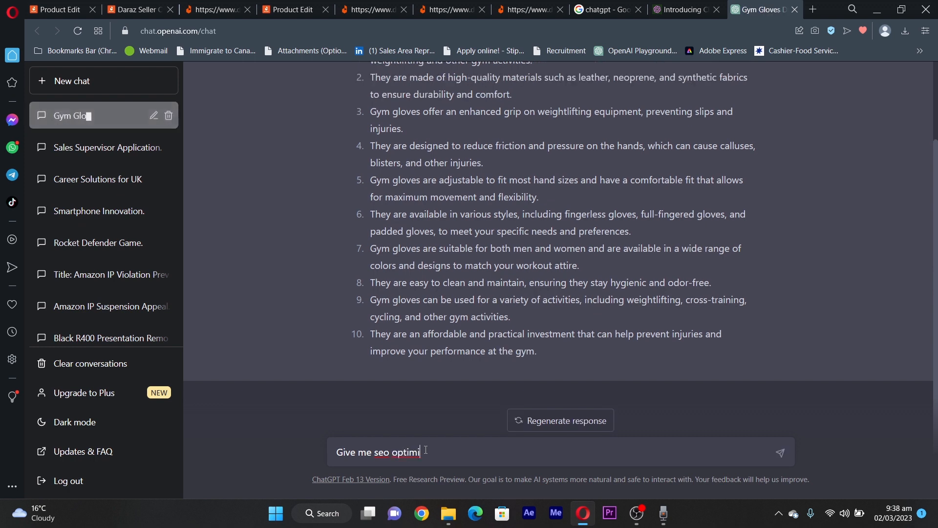
pyautogui.write('zed di')
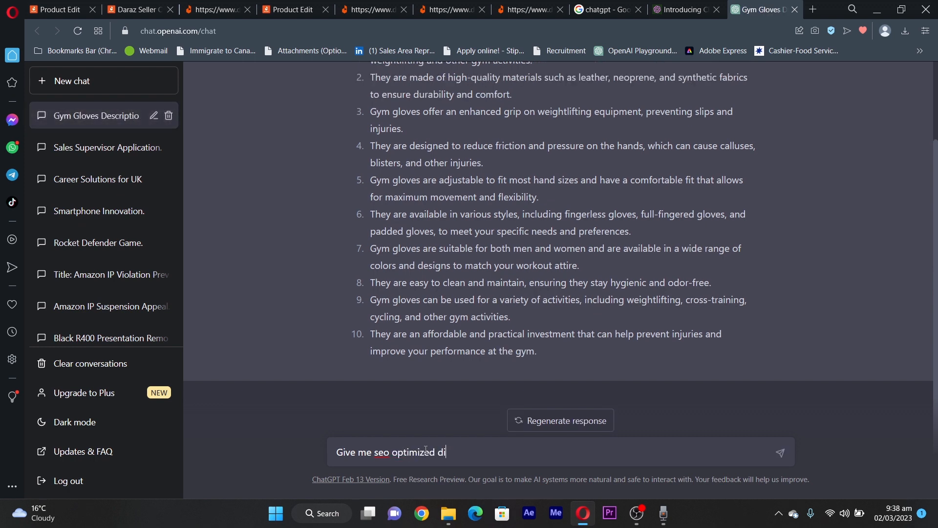
pyautogui.write('scription on Gym gloves')
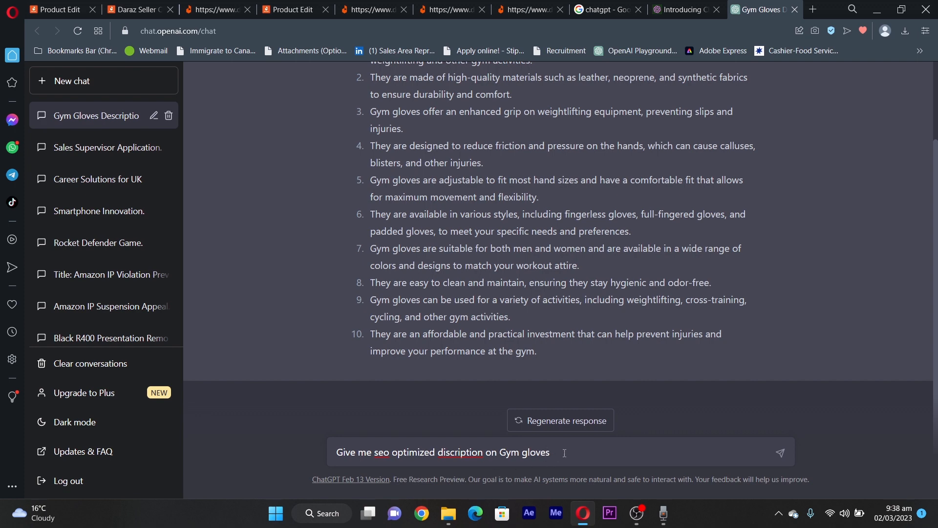
pyautogui.press('Return')
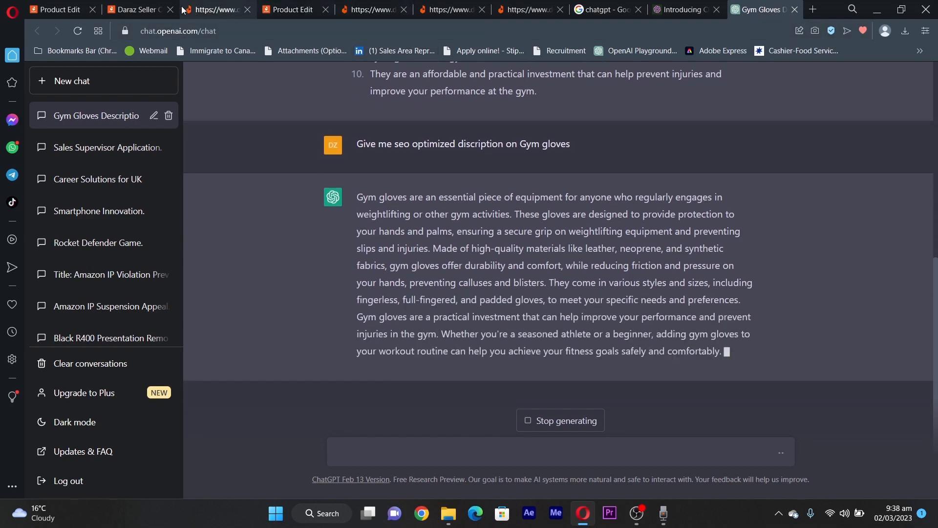
# Return to the headset's Product Edit form and review the text of its English description.
pyautogui.click(149, 7)
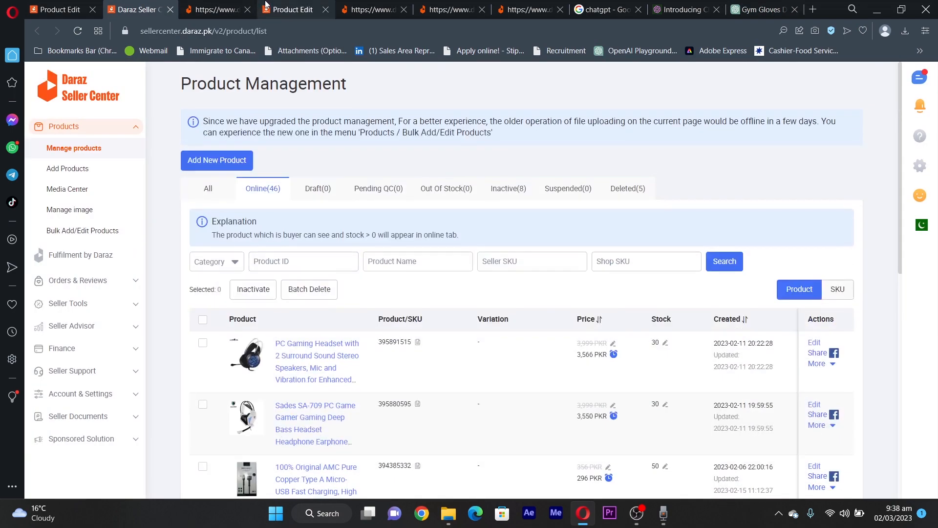
pyautogui.click(292, 9)
pyautogui.scroll(-10, 331, 126)
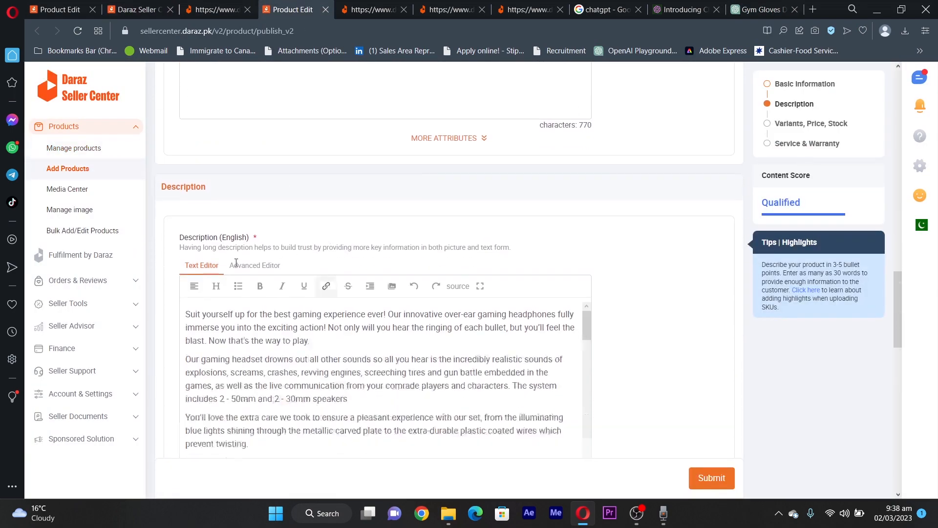
pyautogui.scroll(8, 309, 245)
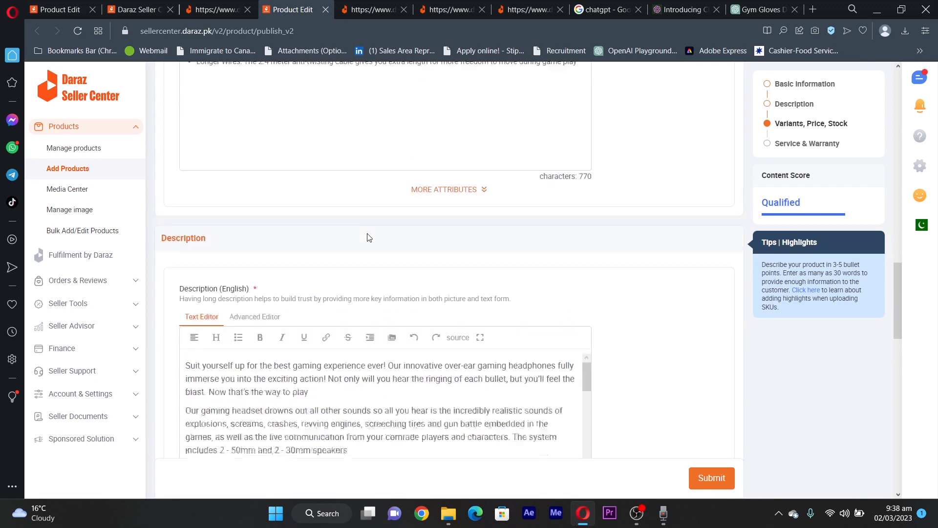
pyautogui.scroll(-8, 313, 206)
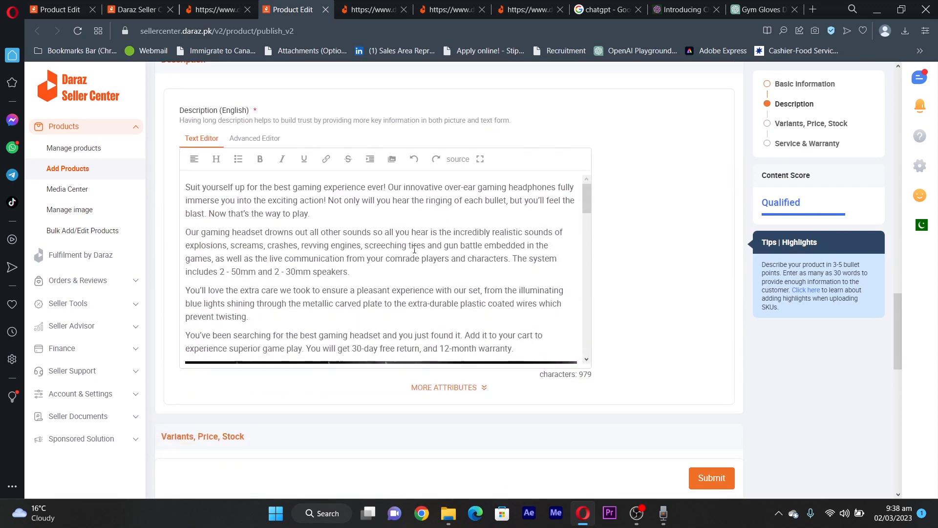
# Start adding a local image to the English description, browse the pictures in the Downloads folder, and cancel the upload.
pyautogui.click(392, 160)
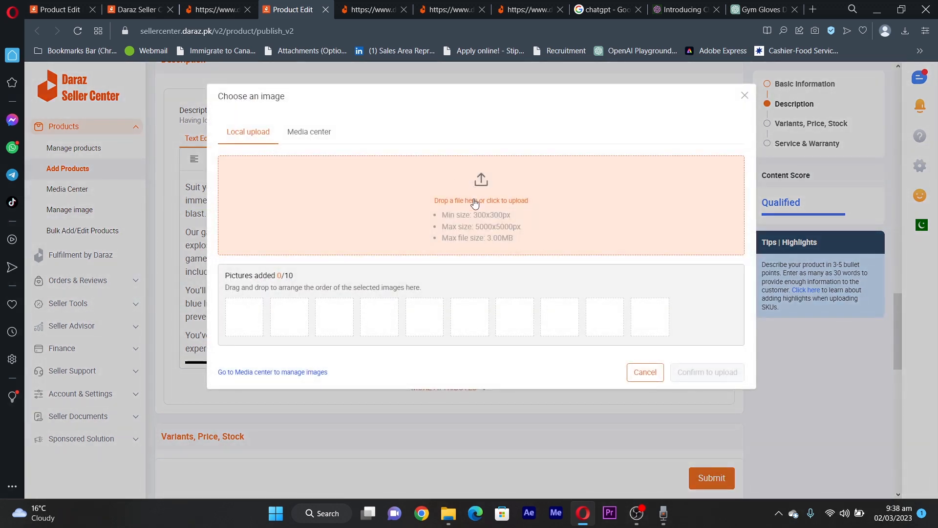
pyautogui.click(474, 200)
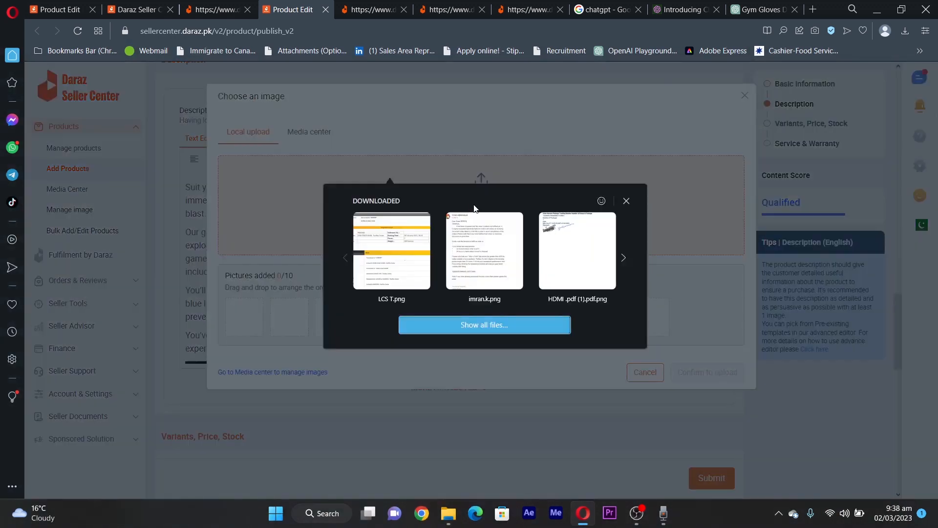
pyautogui.click(460, 326)
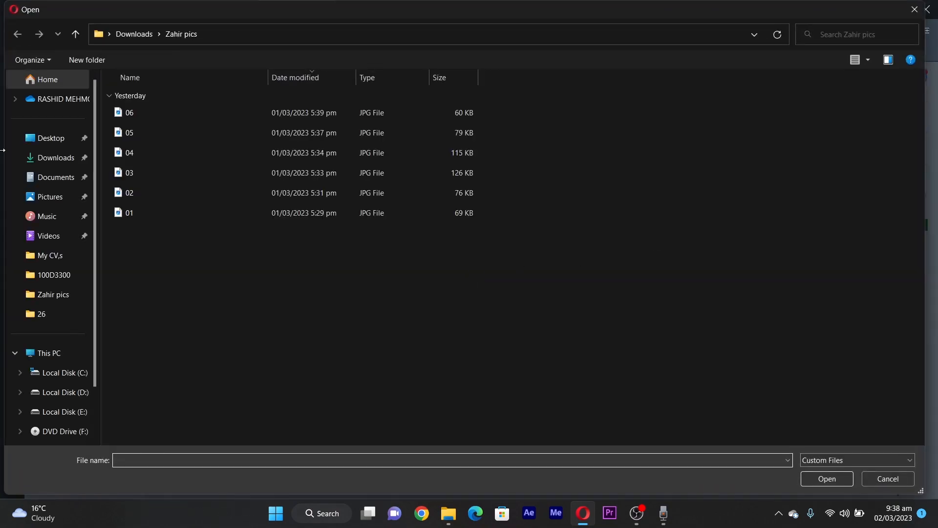
pyautogui.click(51, 159)
pyautogui.moveTo(922, 136); pyautogui.dragTo(919, 218)
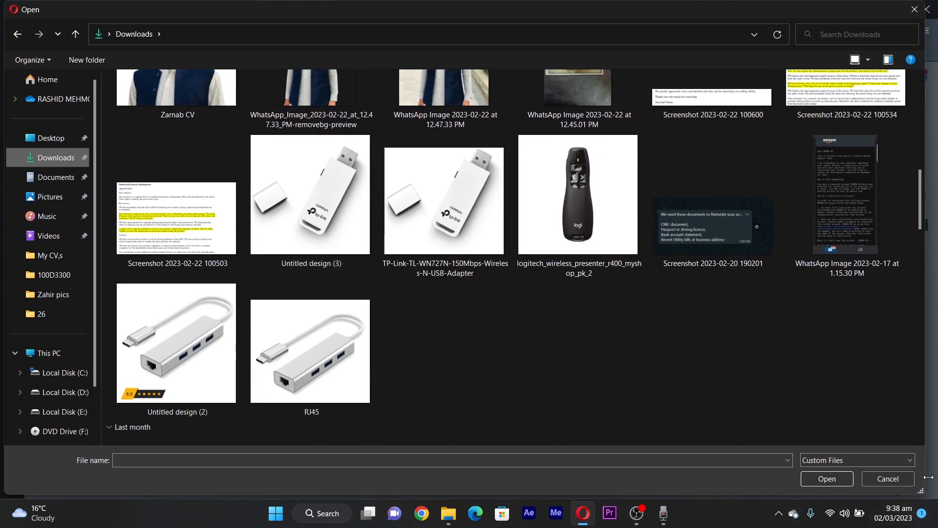
pyautogui.click(899, 480)
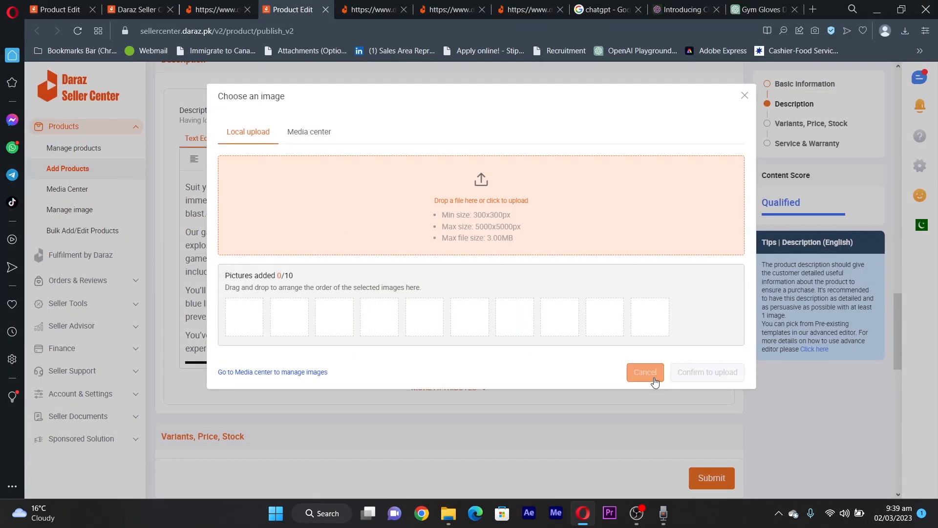
pyautogui.click(628, 379)
# Look through the headset compatibility images placed below the text in the English description.
pyautogui.scroll(-5, 400, 292)
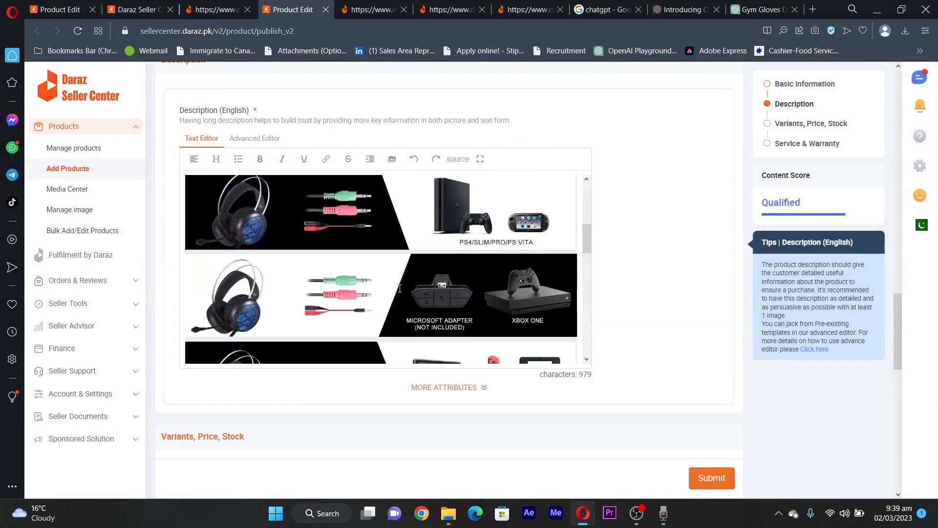
pyautogui.scroll(-5, 400, 293)
pyautogui.scroll(4, 399, 292)
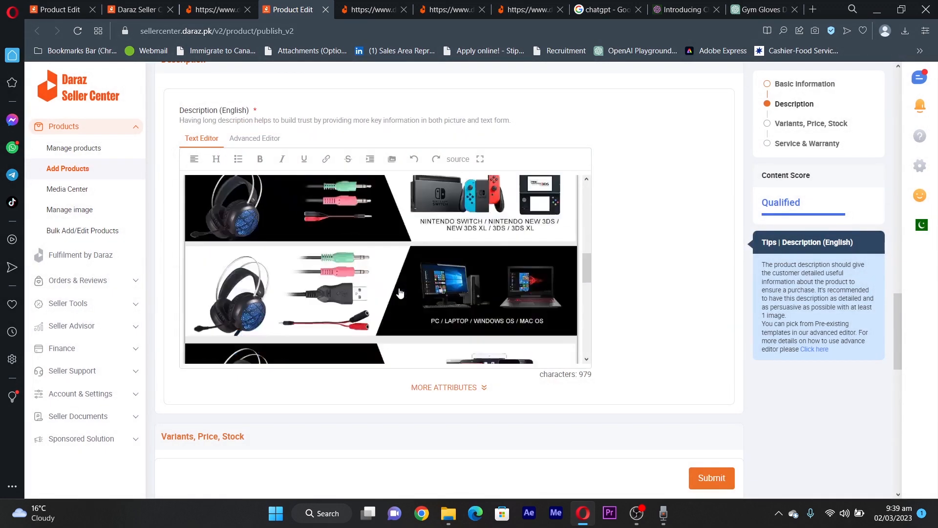
pyautogui.scroll(-6, 400, 293)
pyautogui.scroll(10, 399, 292)
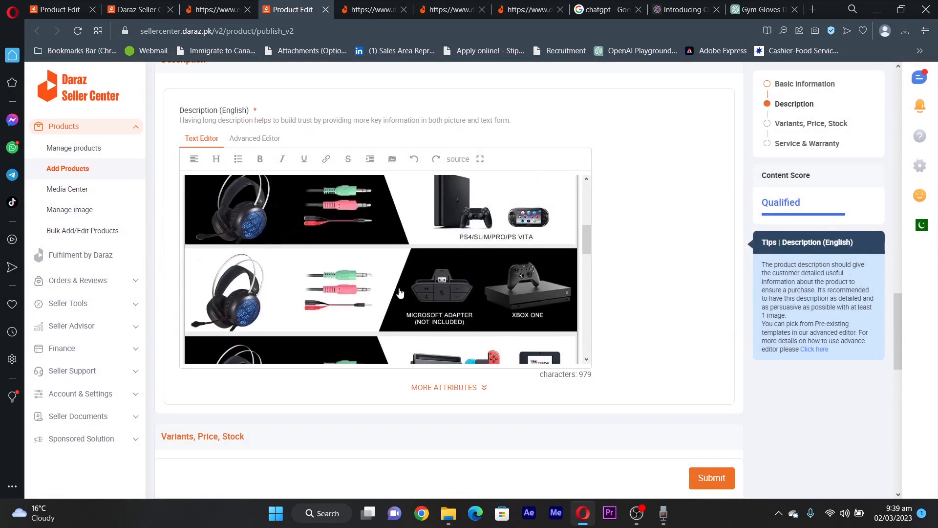
pyautogui.moveTo(255, 231); pyautogui.dragTo(514, 348)
pyautogui.click(379, 232)
# Examine the headset's color variants with their images and the price and stock settings below them.
pyautogui.scroll(-6, 723, 355)
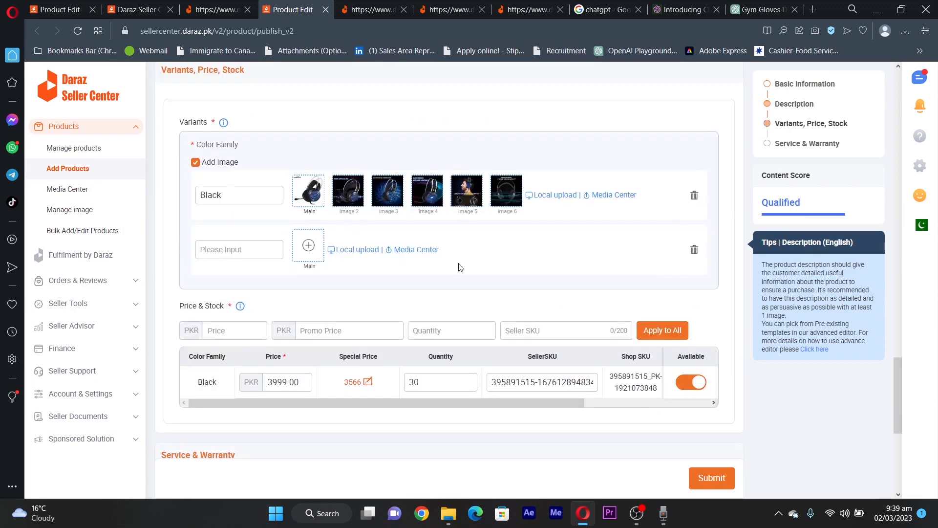
pyautogui.scroll(4, 235, 225)
pyautogui.scroll(-2, 241, 298)
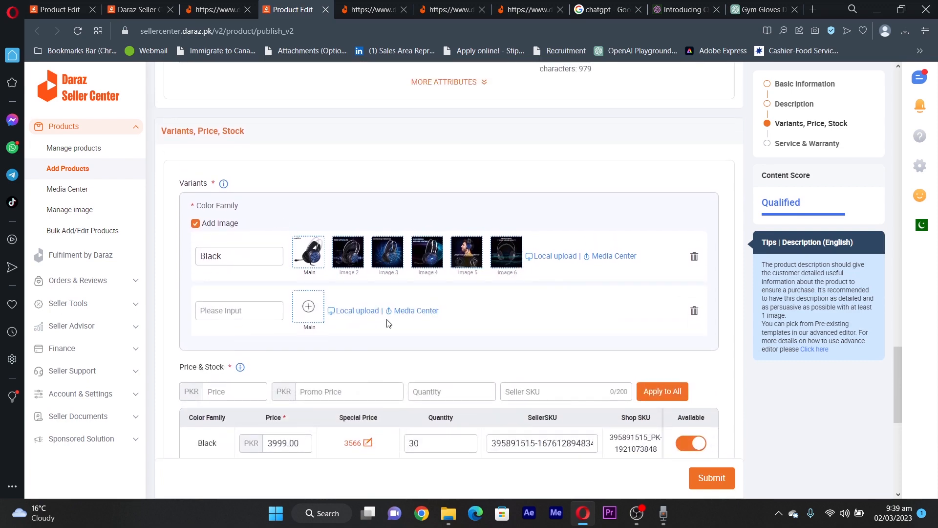
pyautogui.scroll(-3, 262, 243)
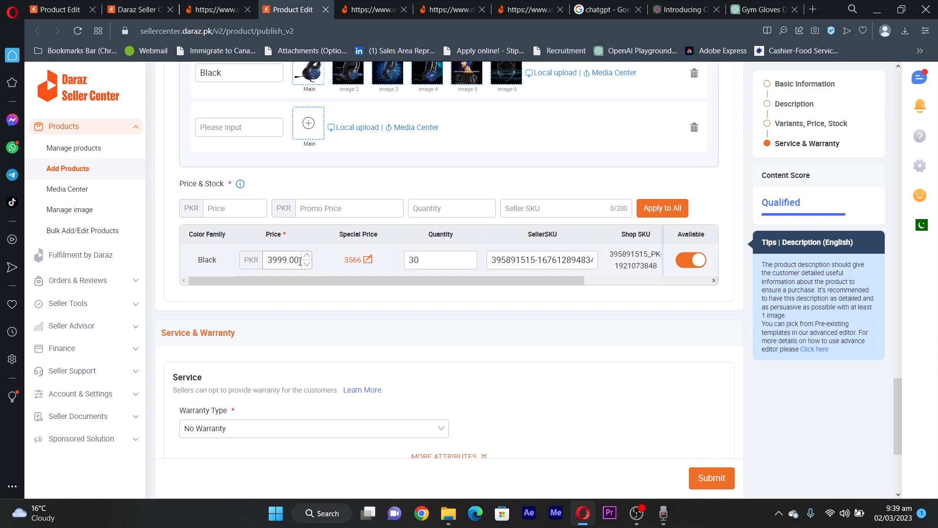
# Examine the regular price field of the Black variant without editing its amount.
pyautogui.moveTo(300, 261); pyautogui.dragTo(267, 263)
pyautogui.click(277, 264)
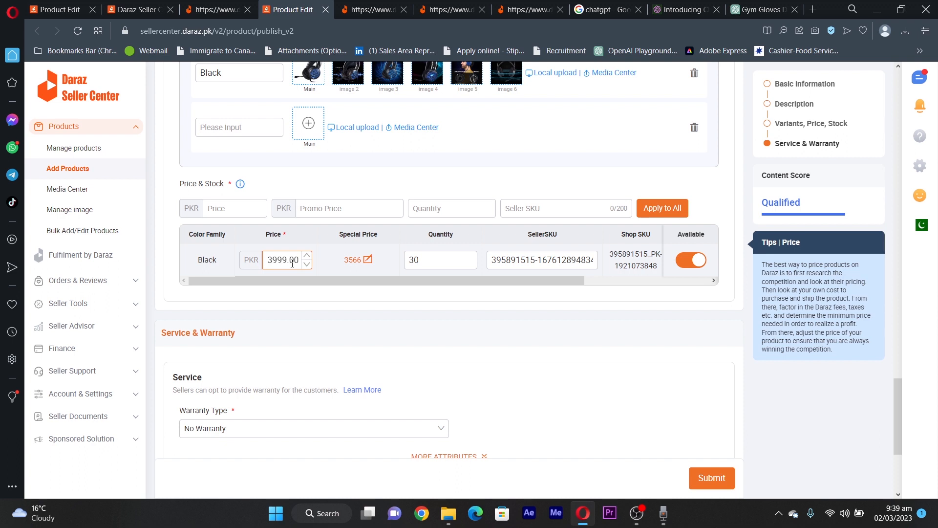
pyautogui.click(305, 322)
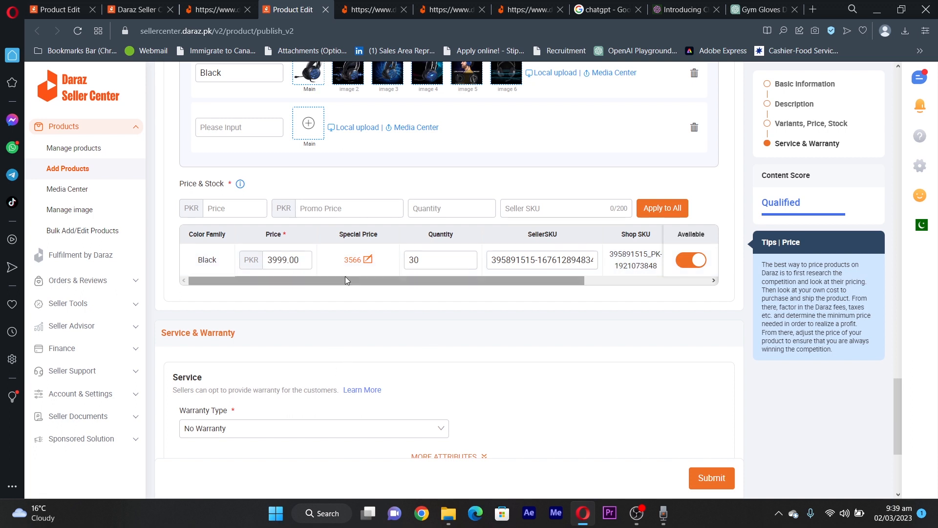
pyautogui.moveTo(297, 260)
pyautogui.mouseDown()
pyautogui.moveTo(270, 265)
pyautogui.moveTo(289, 262)
pyautogui.mouseUp()
pyautogui.click(279, 260)
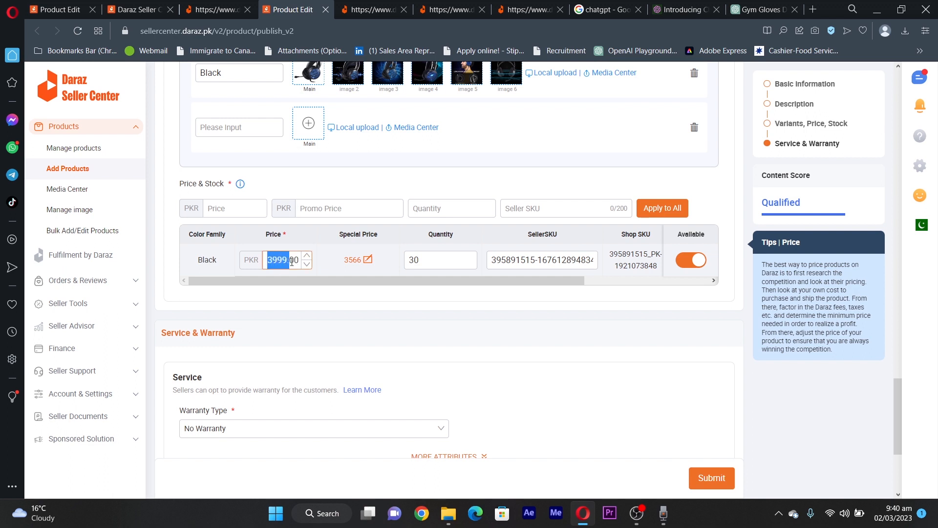
pyautogui.click(291, 262)
pyautogui.moveTo(299, 260); pyautogui.dragTo(270, 259)
pyautogui.click(293, 295)
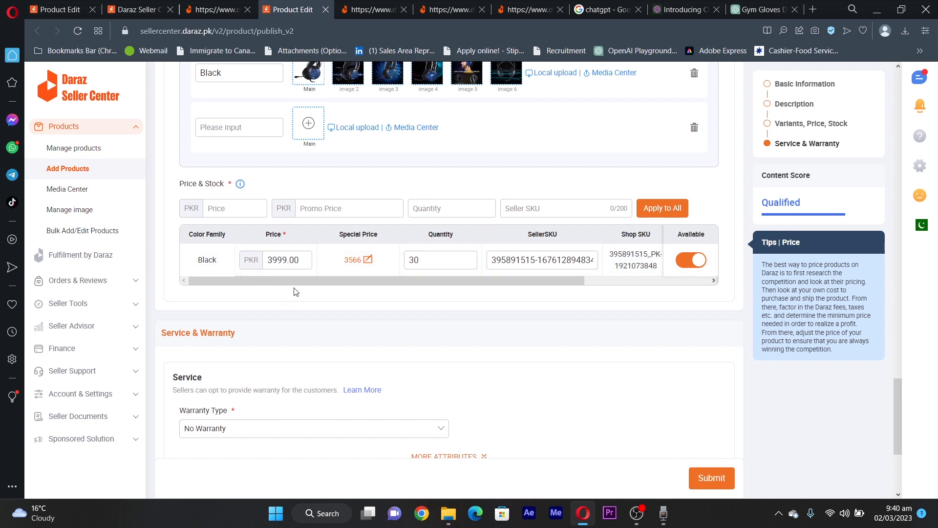
pyautogui.doubleClick(298, 259)
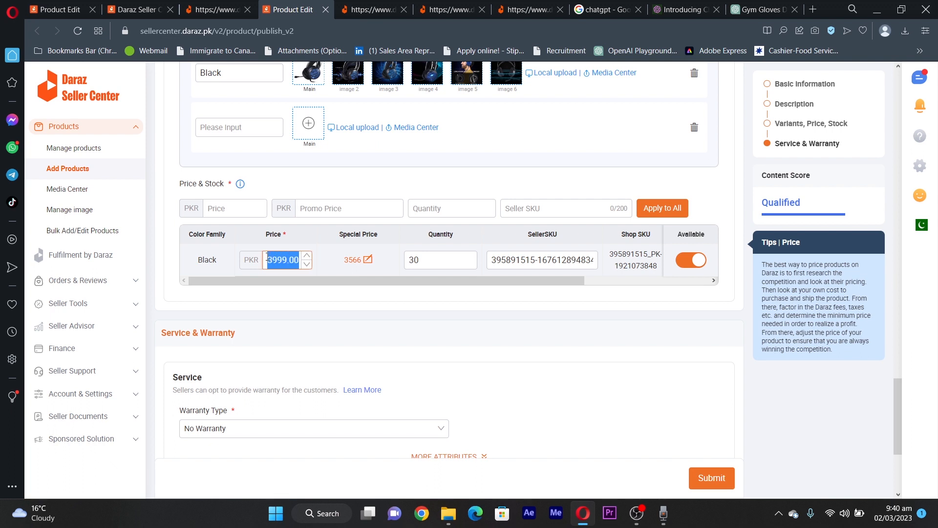
pyautogui.click(276, 259)
# Try a special price of 3499 for the Black variant, check its validity date range, and cancel the edit.
pyautogui.click(368, 259)
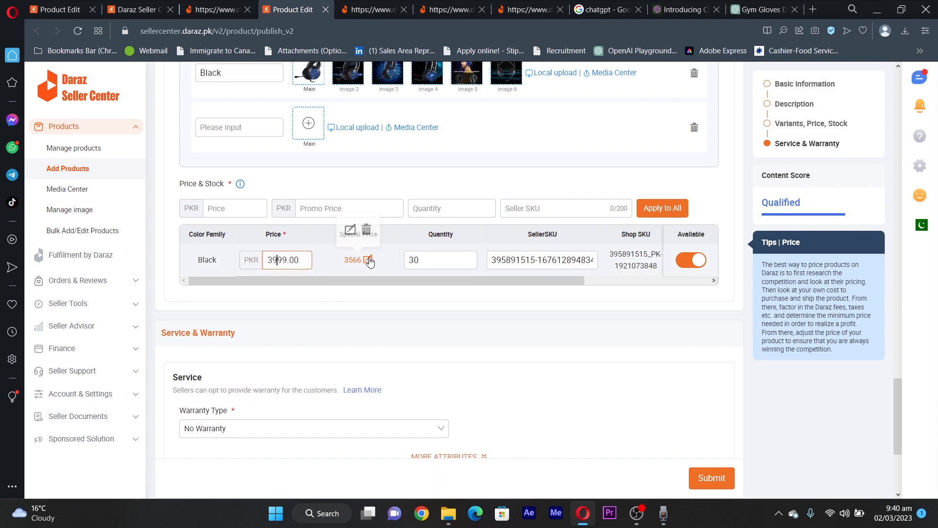
pyautogui.click(350, 228)
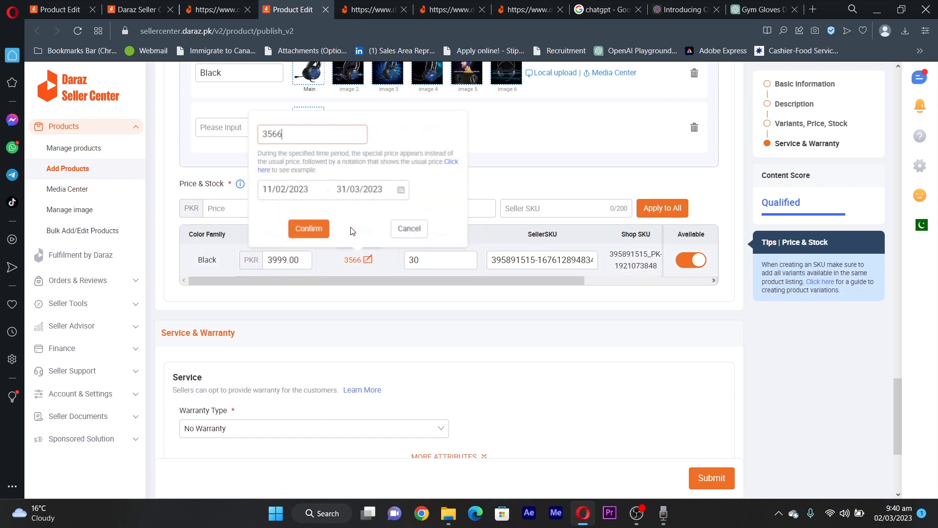
pyautogui.moveTo(293, 136); pyautogui.dragTo(263, 137)
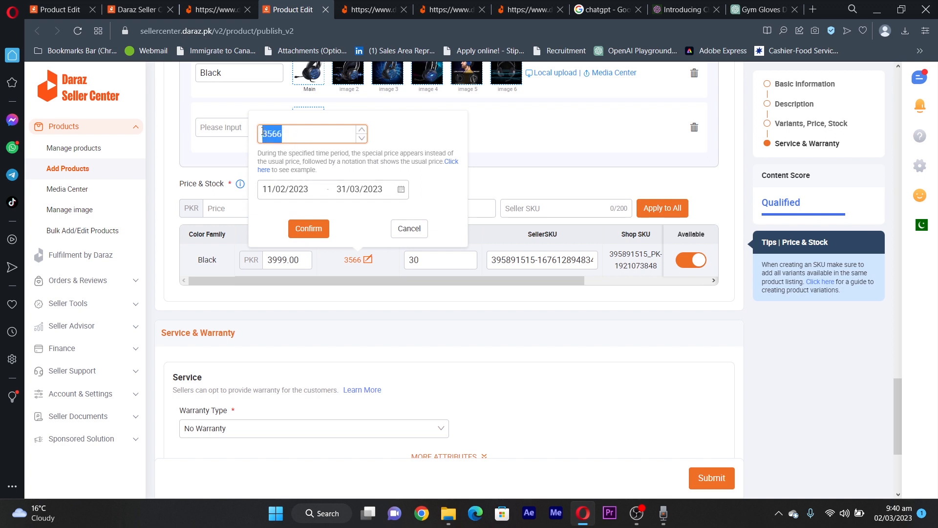
pyautogui.write('3499')
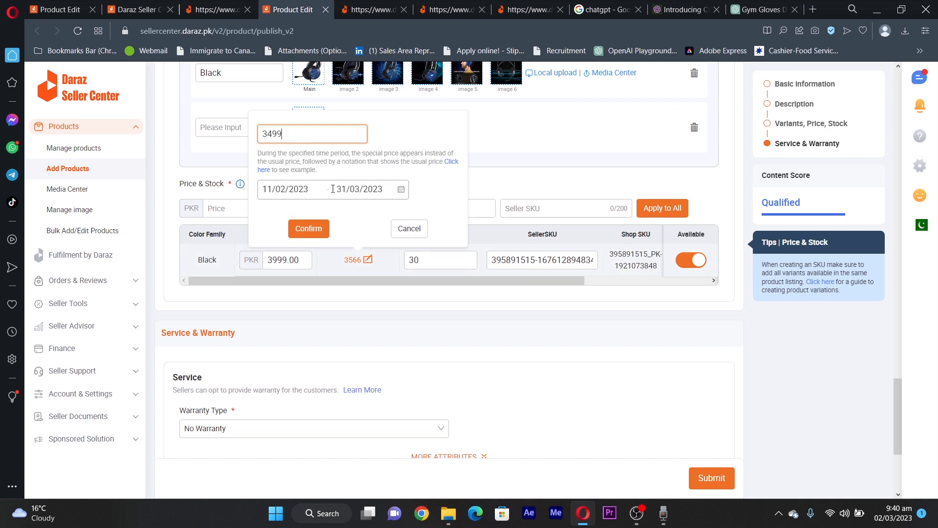
pyautogui.click(325, 192)
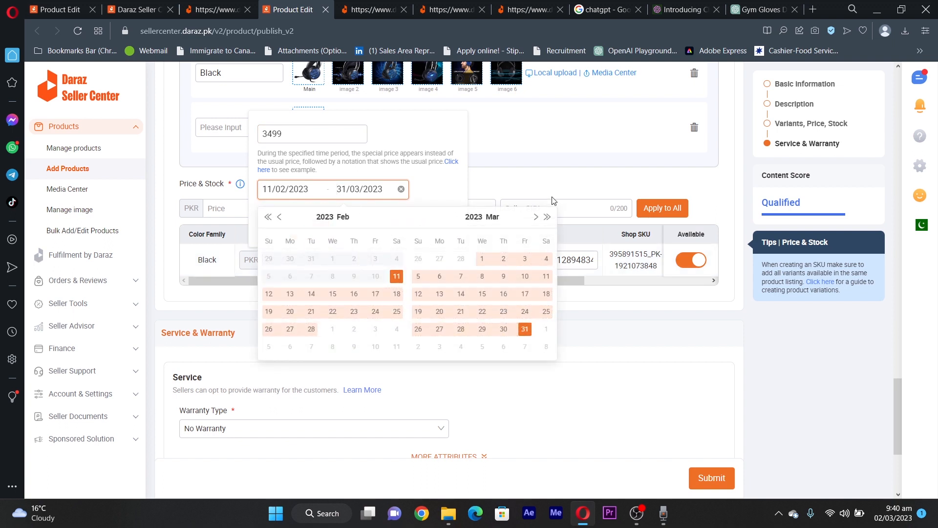
pyautogui.click(592, 329)
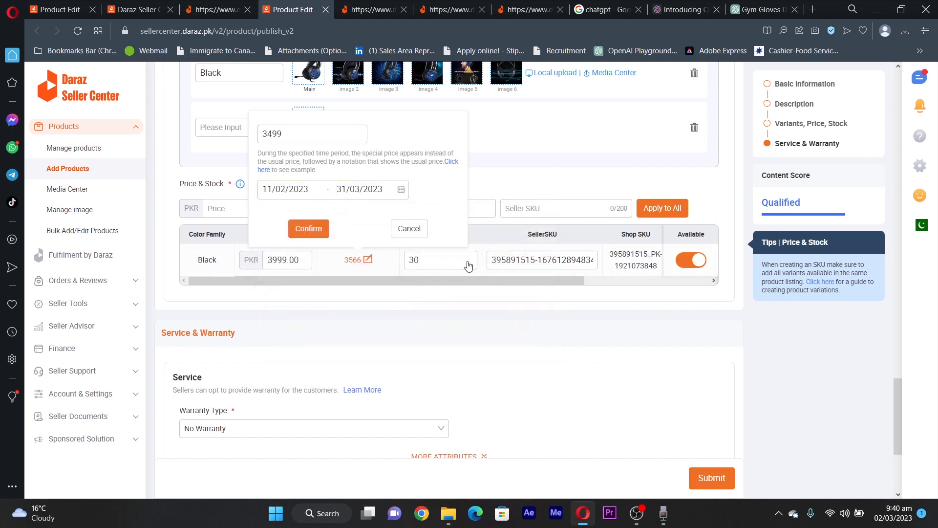
pyautogui.click(413, 229)
# Check the stock quantity field of the Black variant.
pyautogui.click(431, 261)
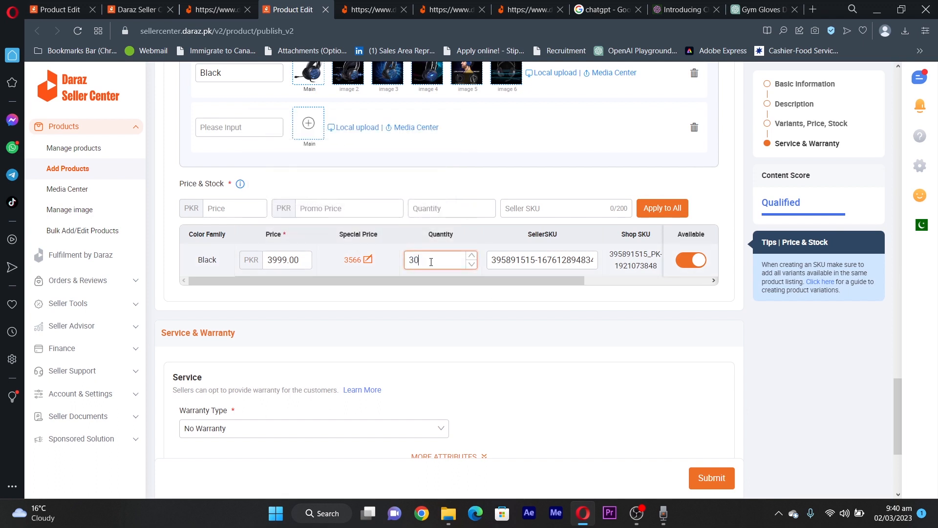
pyautogui.click(453, 326)
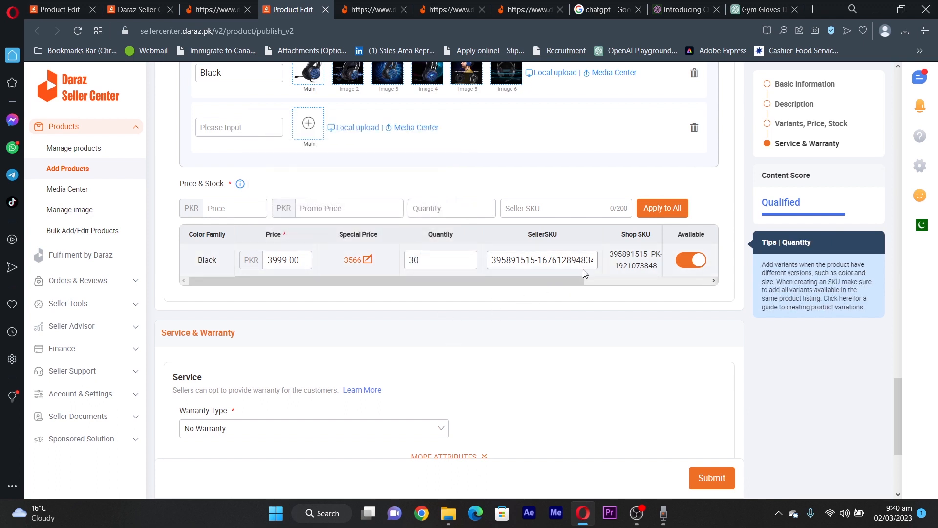
# Check the listing's warranty type, package weight and dimensions, and expand the additional delivery attributes to view the dangerous goods options.
pyautogui.scroll(-3, 368, 366)
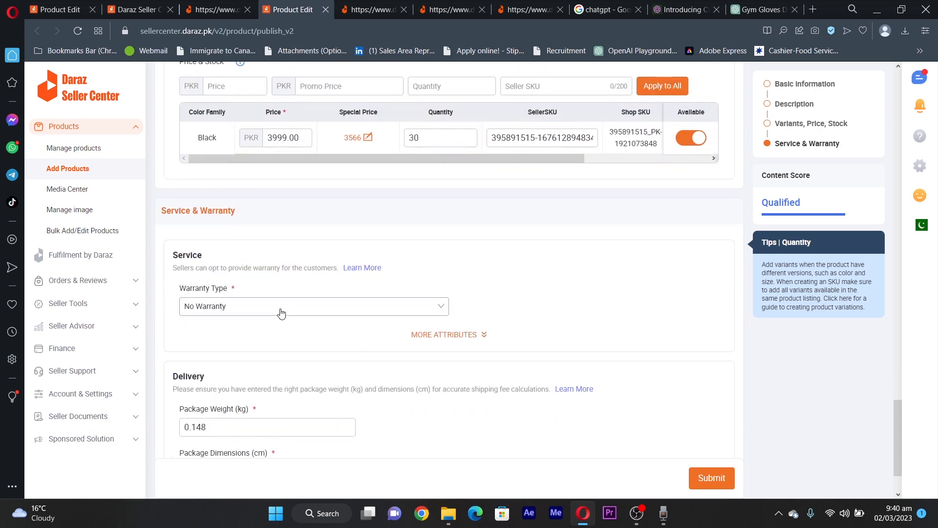
pyautogui.click(278, 312)
pyautogui.click(276, 311)
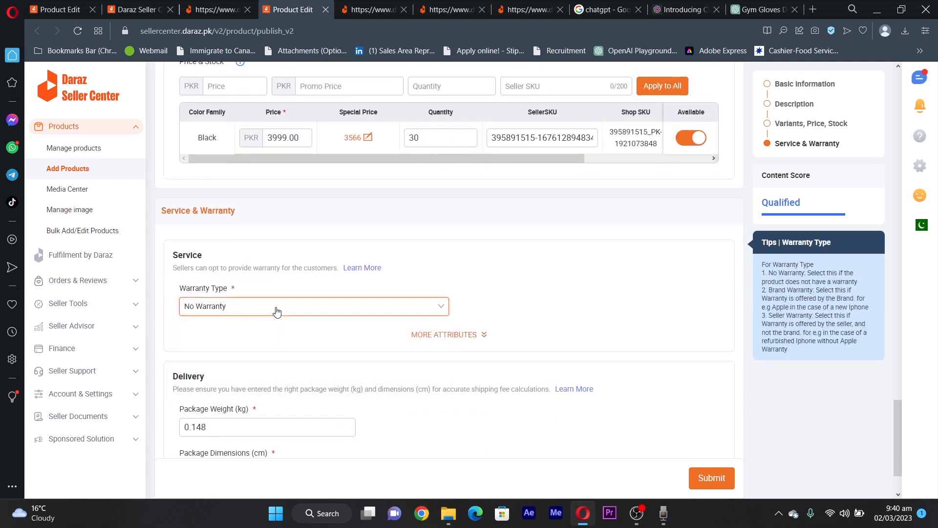
pyautogui.scroll(-2, 338, 283)
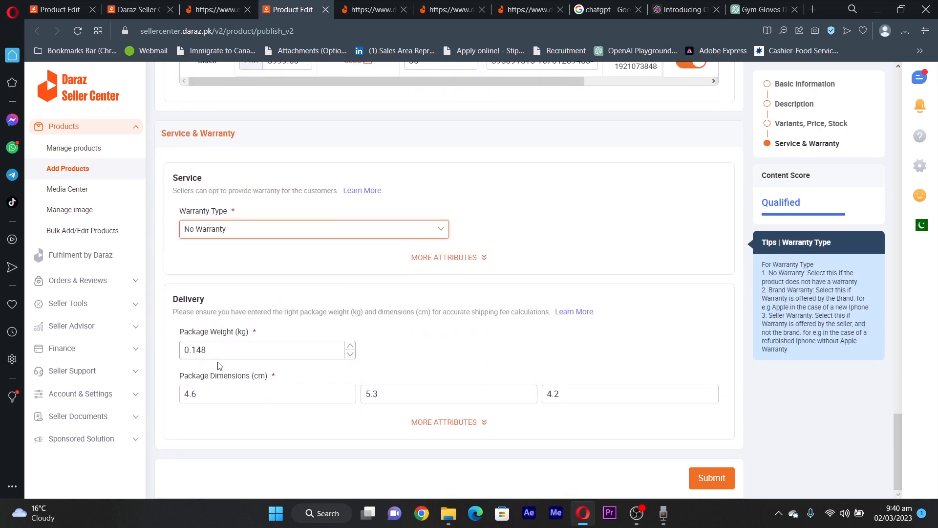
pyautogui.click(480, 423)
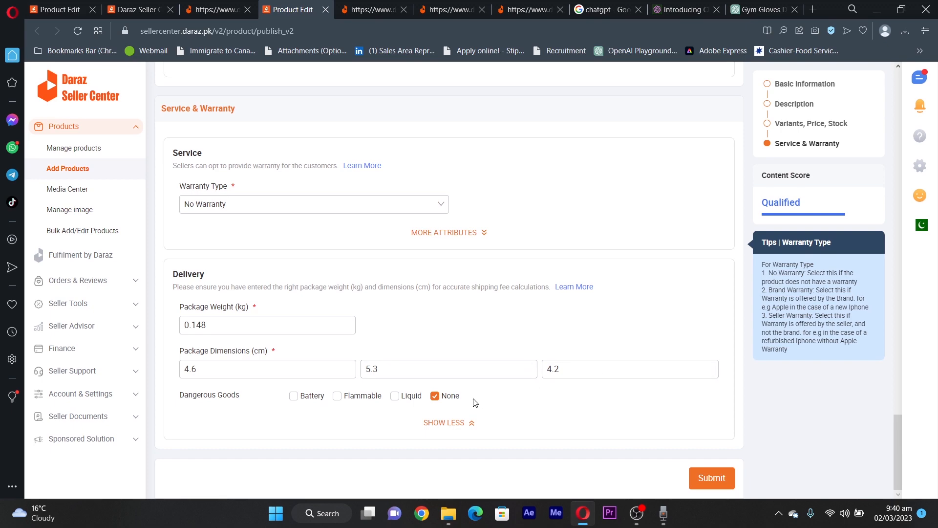
pyautogui.scroll(1, 684, 406)
pyautogui.scroll(-1, 713, 478)
# Return through the description to the basic information, and close the headset listing's edit page without submitting it.
pyautogui.scroll(10, 608, 325)
pyautogui.scroll(12, 573, 270)
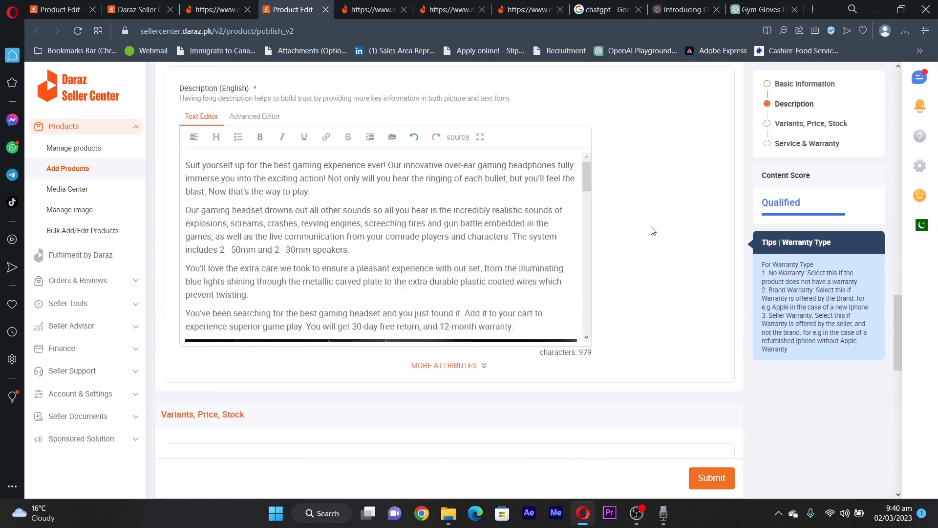
pyautogui.scroll(5, 348, 161)
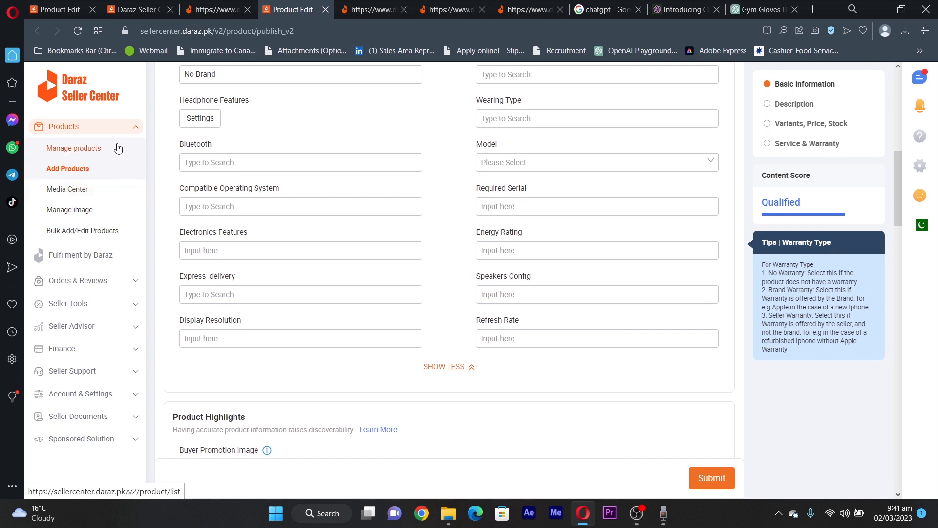
pyautogui.click(71, 210)
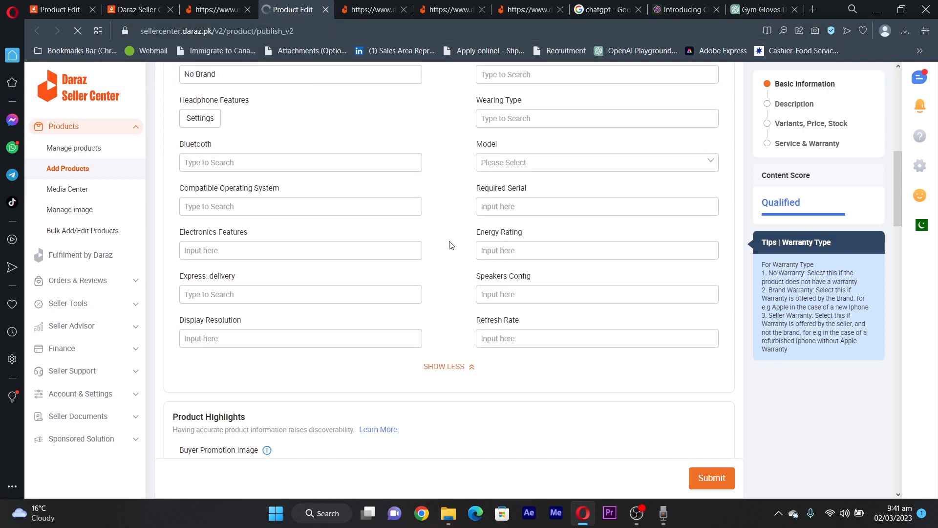
pyautogui.scroll(6, 366, 148)
pyautogui.click(325, 9)
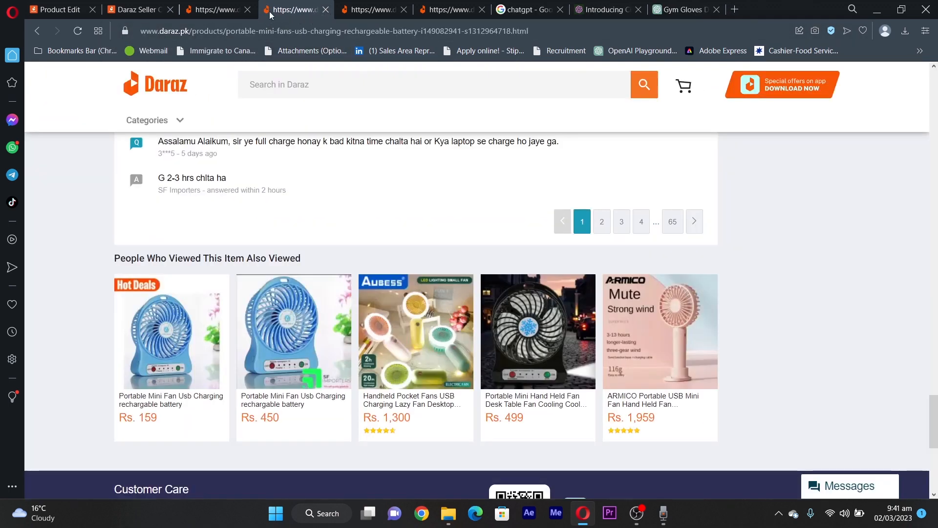
# Open the Manage image page from the product management page and examine the SKU images of the listed products.
pyautogui.click(142, 9)
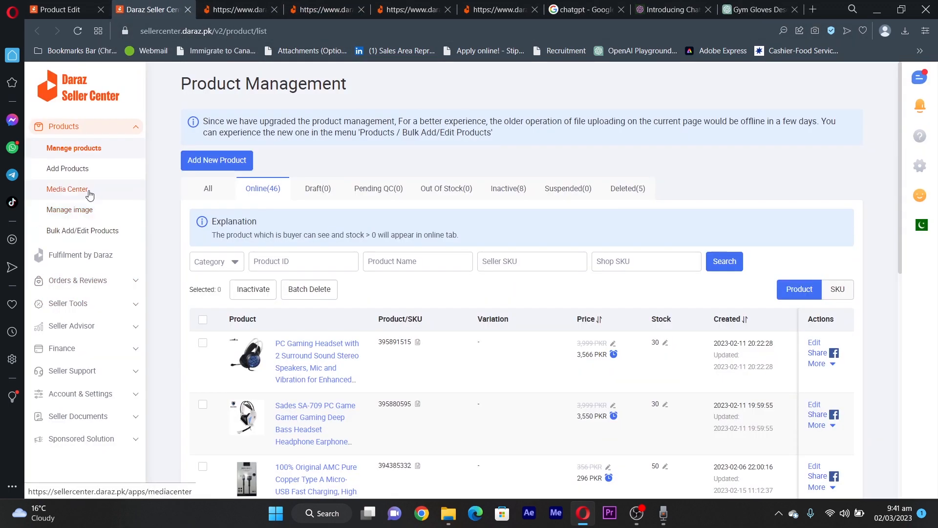
pyautogui.click(72, 211)
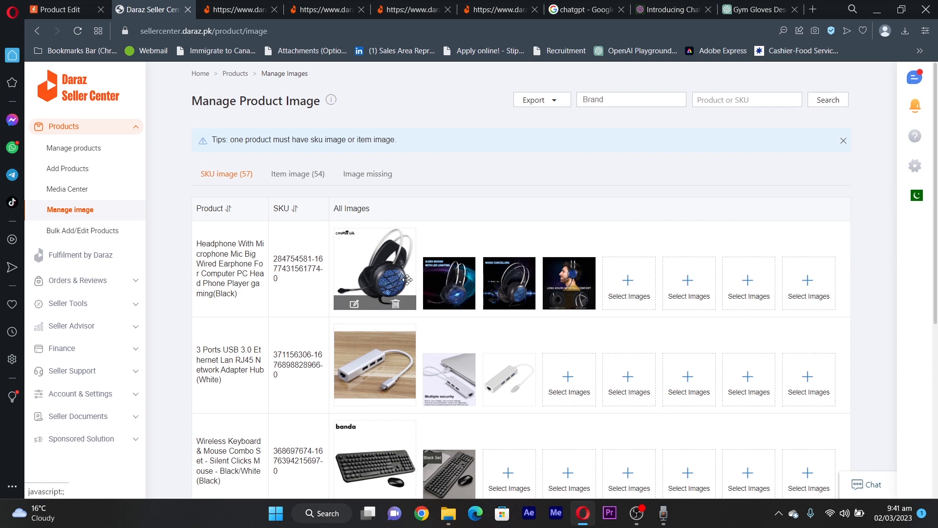
pyautogui.moveTo(467, 309)
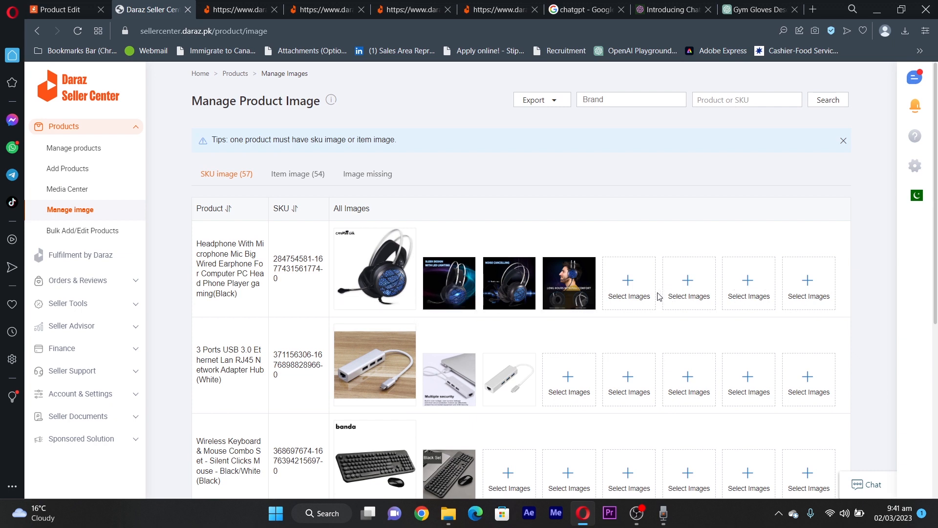
pyautogui.moveTo(371, 273)
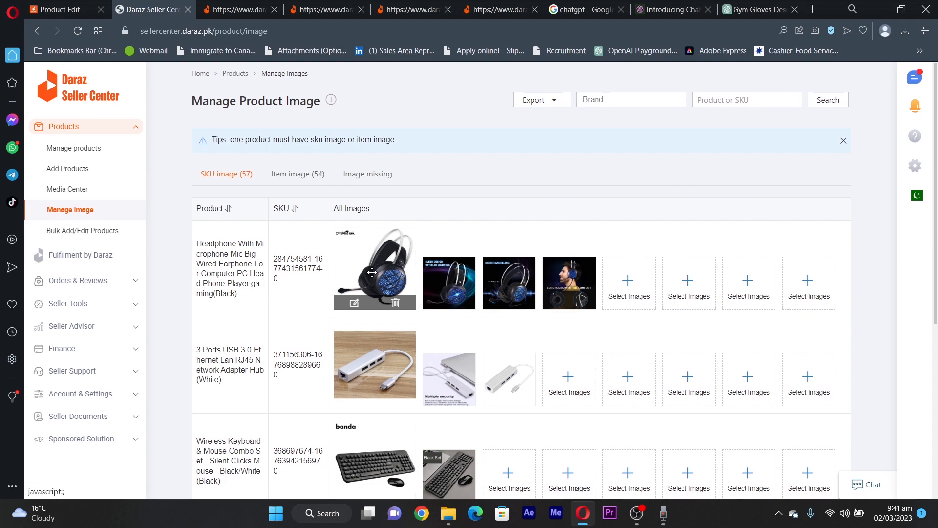
pyautogui.scroll(-5, 372, 272)
pyautogui.scroll(5, 386, 283)
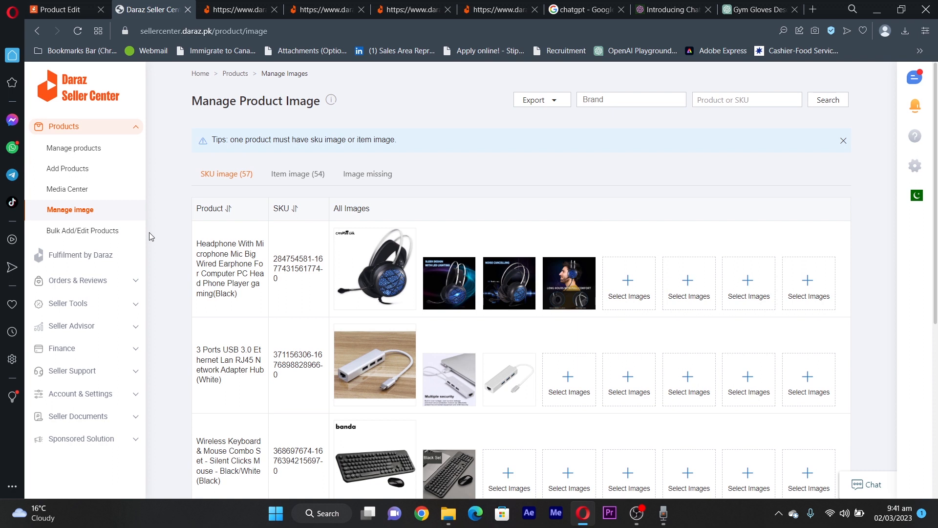
# Open the Media Center and browse its folder and uploaded product images.
pyautogui.click(64, 193)
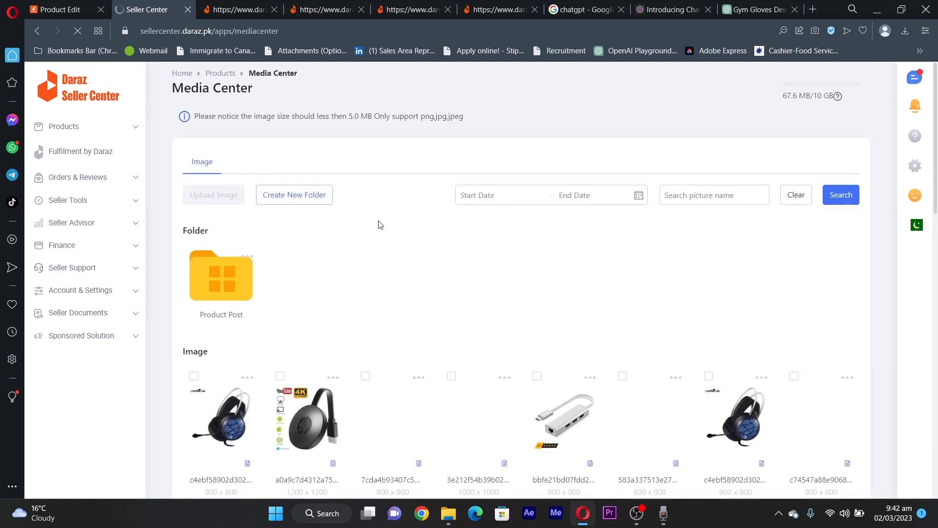
pyautogui.scroll(-8, 377, 225)
pyautogui.scroll(-5, 569, 245)
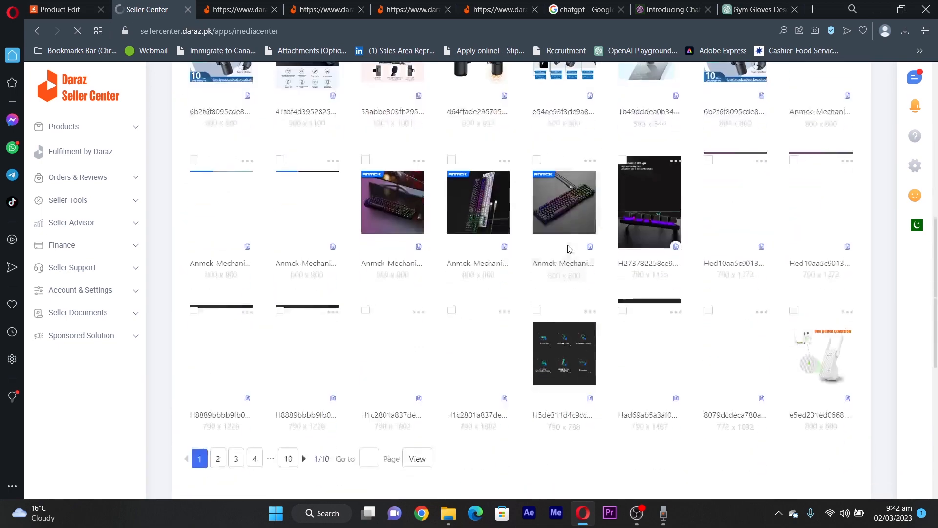
pyautogui.scroll(10, 570, 247)
pyautogui.scroll(5, 566, 247)
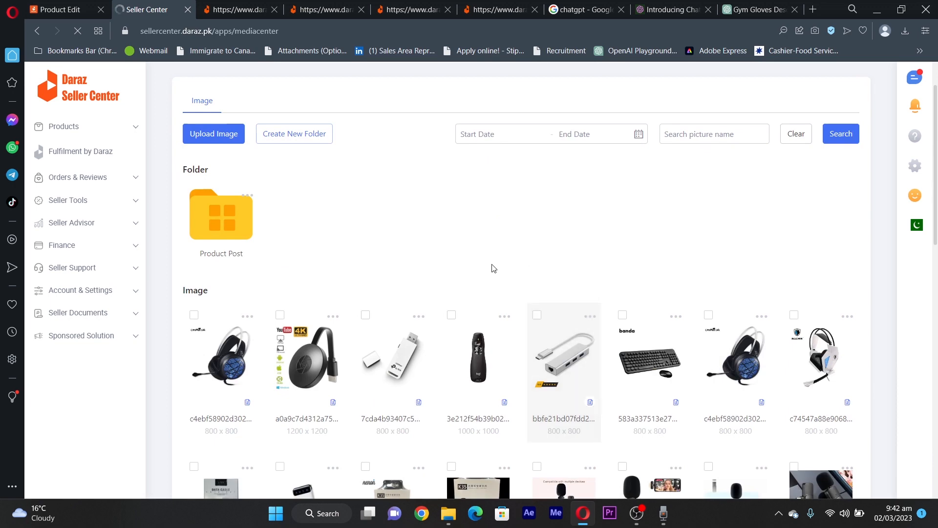
pyautogui.scroll(-5, 469, 269)
pyautogui.scroll(-5, 458, 272)
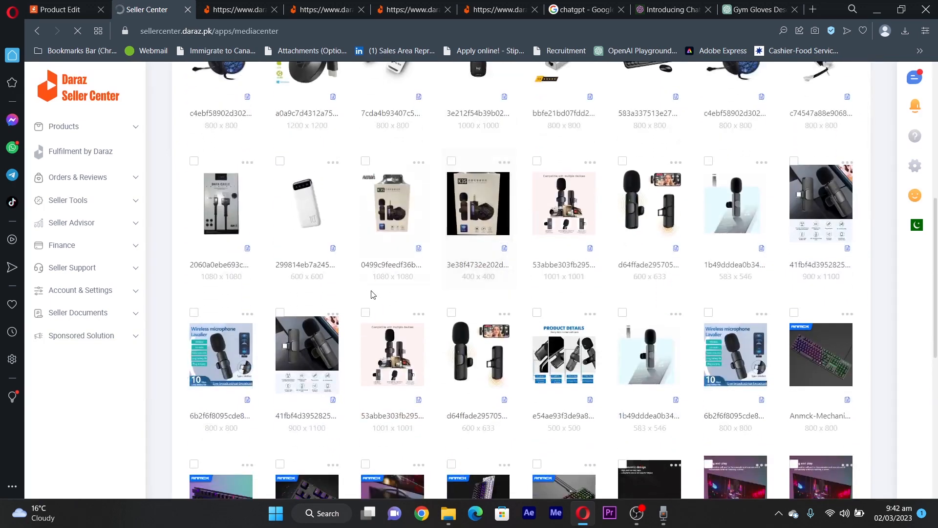
pyautogui.scroll(7, 372, 291)
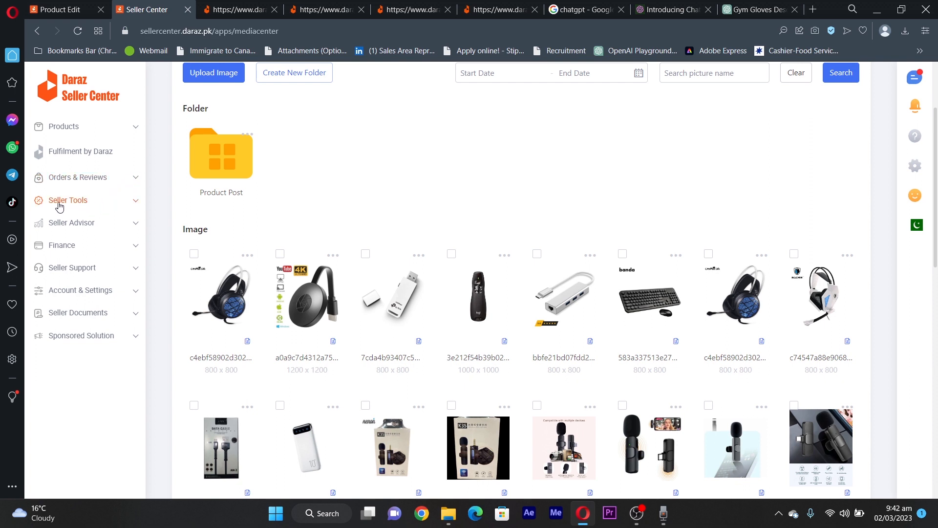
# Open the Campaign page of Seller Tools in a separate browser tab and dismiss its step-by-step guide.
pyautogui.click(136, 202)
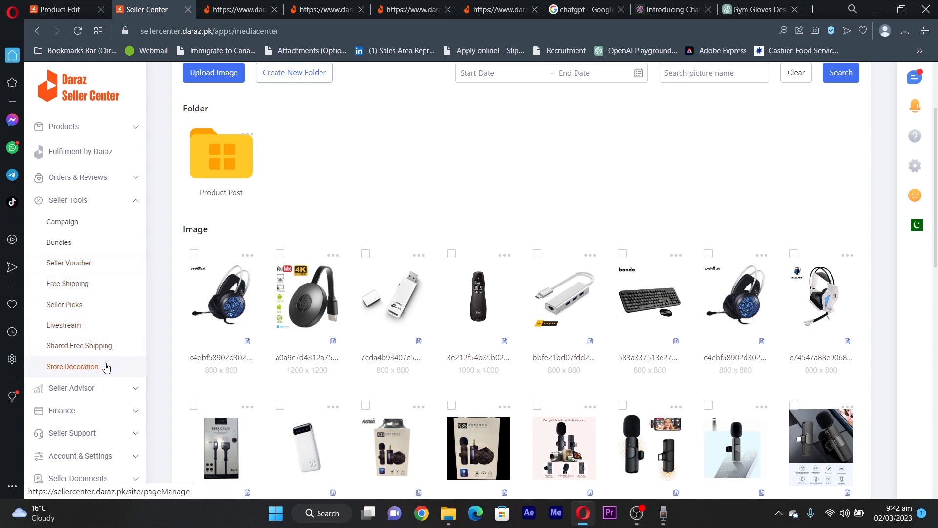
pyautogui.rightClick(64, 229)
pyautogui.click(93, 239)
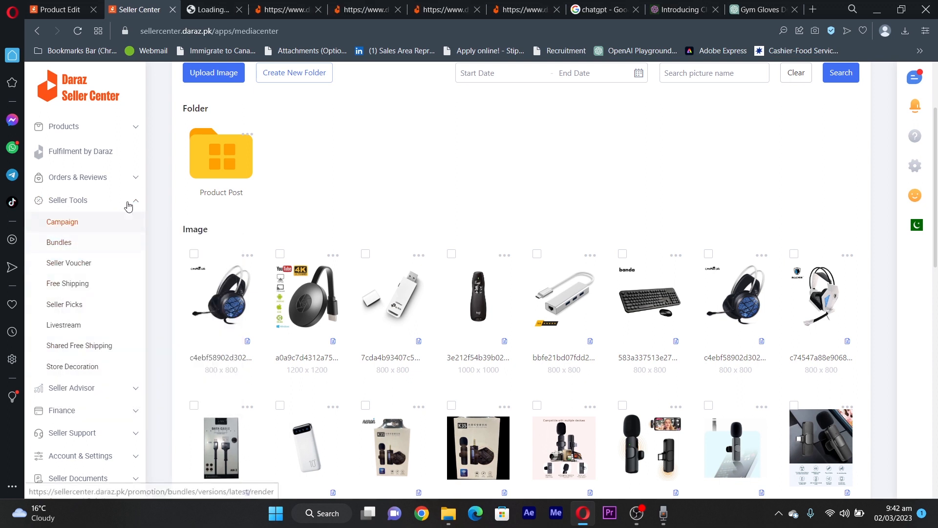
pyautogui.click(223, 3)
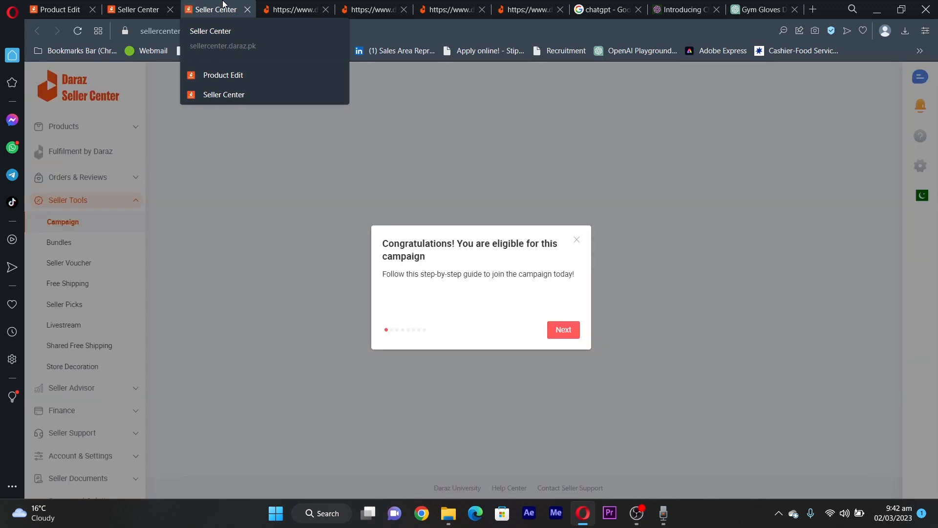
pyautogui.click(577, 240)
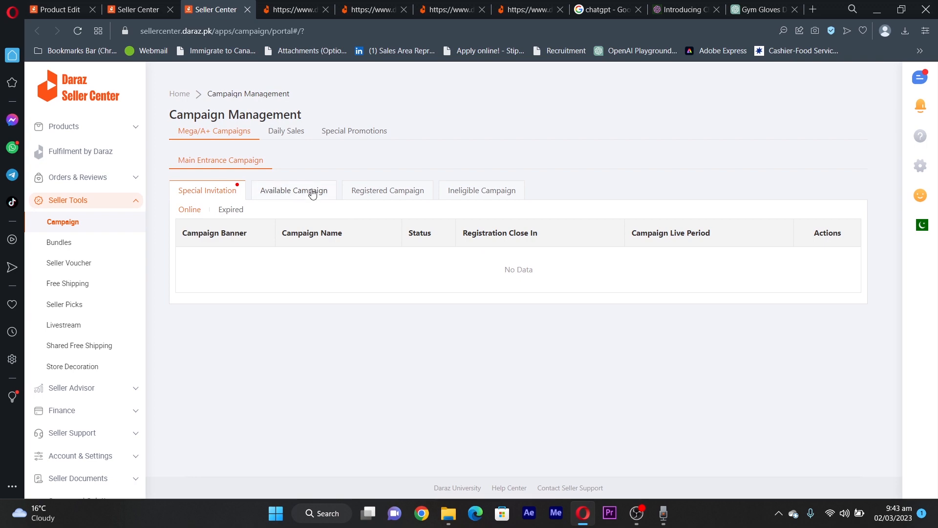
# Examine the registered Mega/A+ campaigns with their banners, status, registration deadlines and live periods.
pyautogui.click(367, 192)
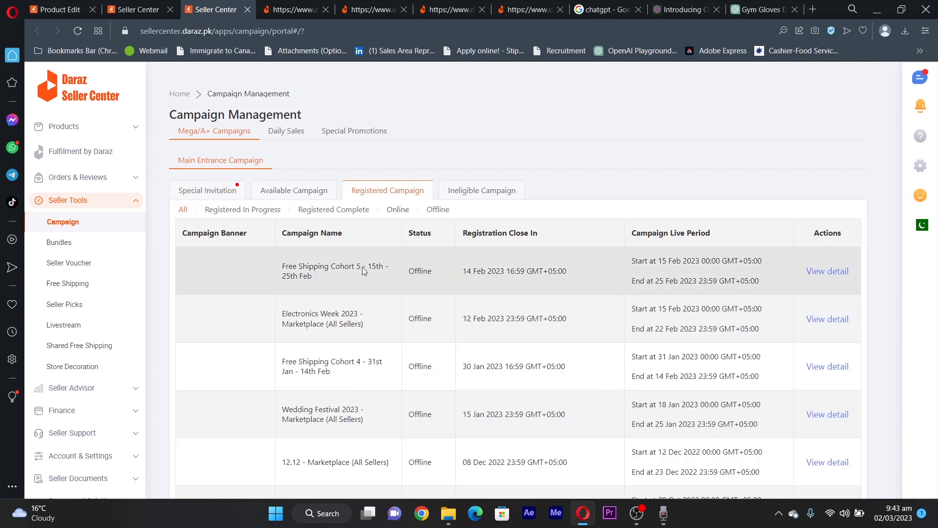
pyautogui.scroll(-5, 251, 286)
pyautogui.scroll(-10, 252, 286)
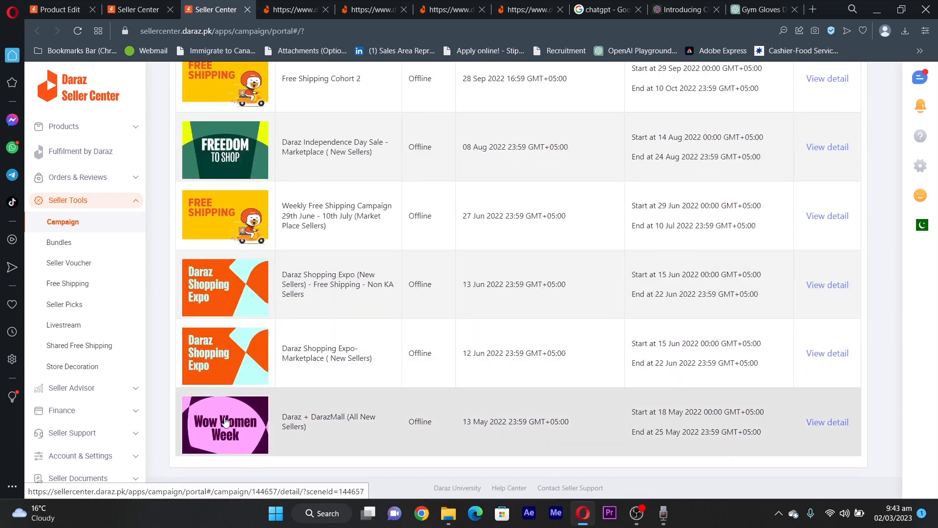
pyautogui.scroll(4, 226, 424)
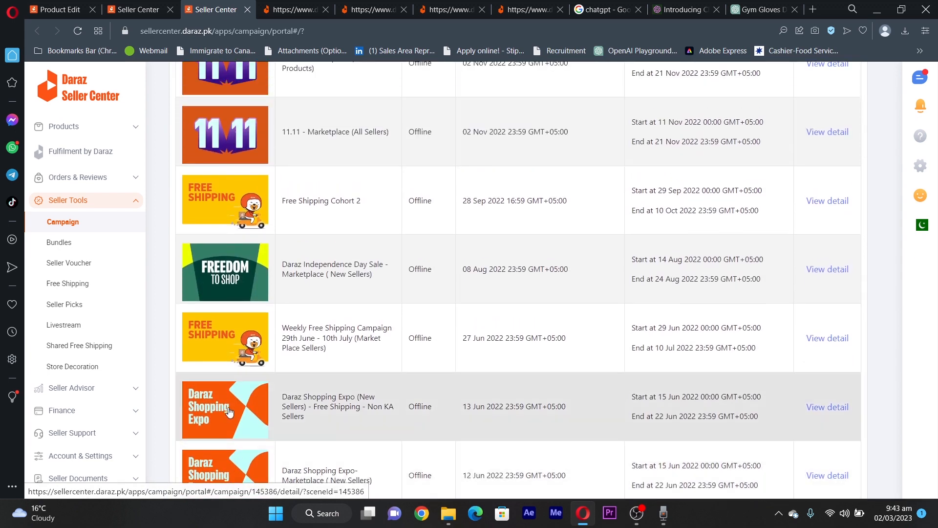
pyautogui.scroll(3, 230, 379)
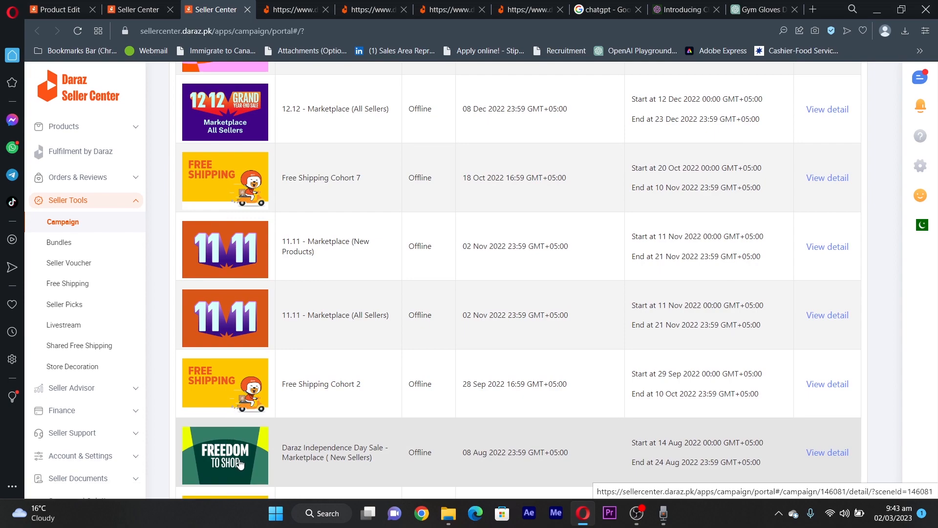
pyautogui.scroll(10, 252, 440)
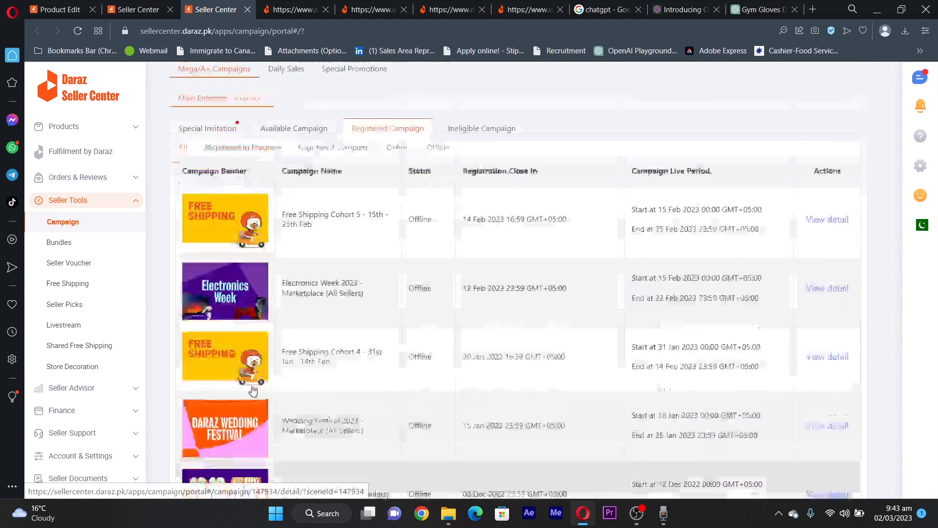
pyautogui.scroll(-9, 251, 396)
pyautogui.scroll(-2, 252, 395)
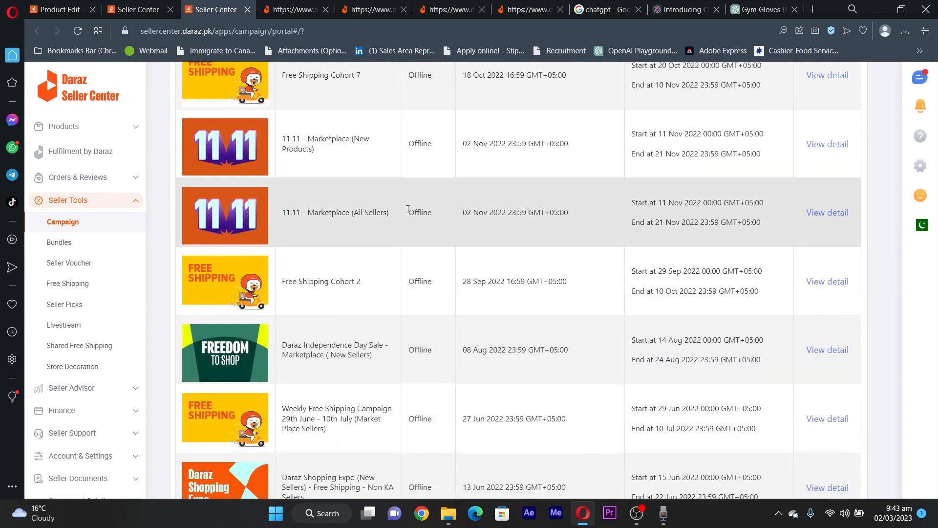
pyautogui.scroll(3, 404, 220)
pyautogui.scroll(8, 403, 220)
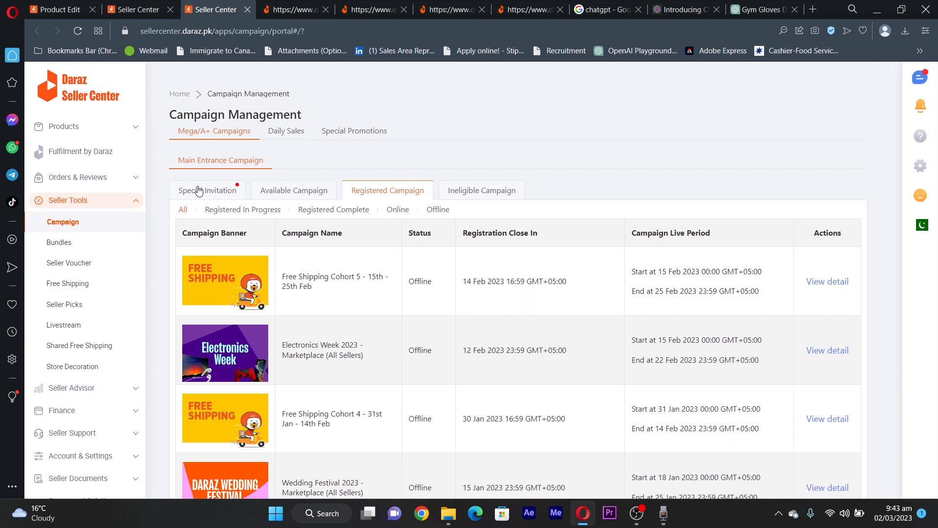
# Start a new promotion in Bundles, review the available promotion types and choose Quantity.
pyautogui.click(63, 249)
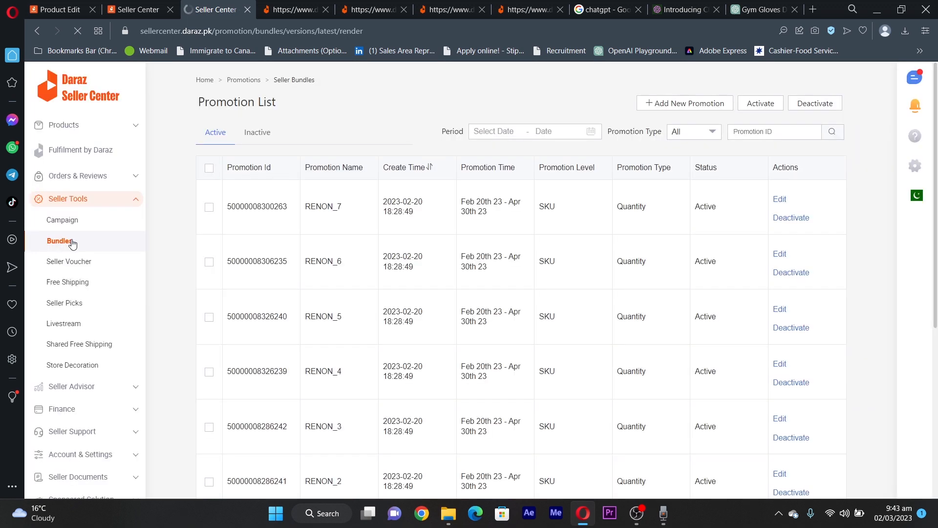
pyautogui.click(687, 106)
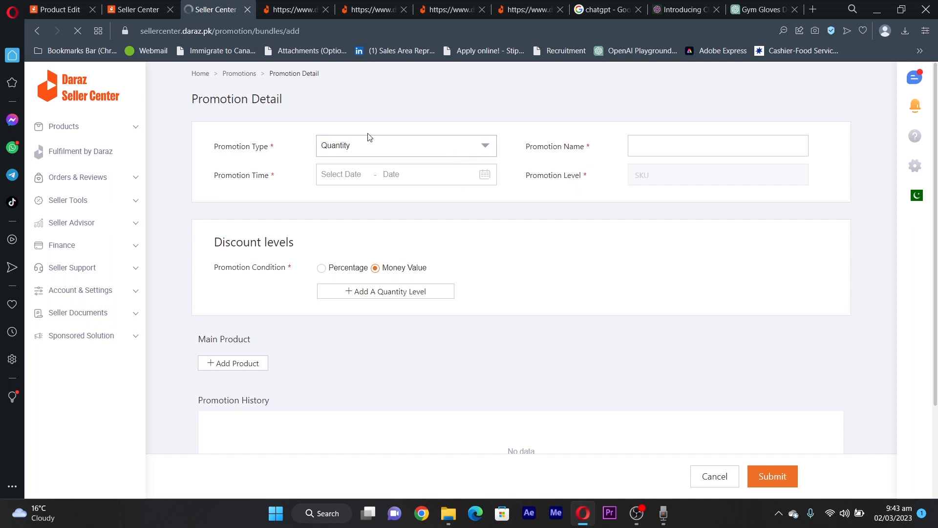
pyautogui.moveTo(215, 149); pyautogui.dragTo(275, 149)
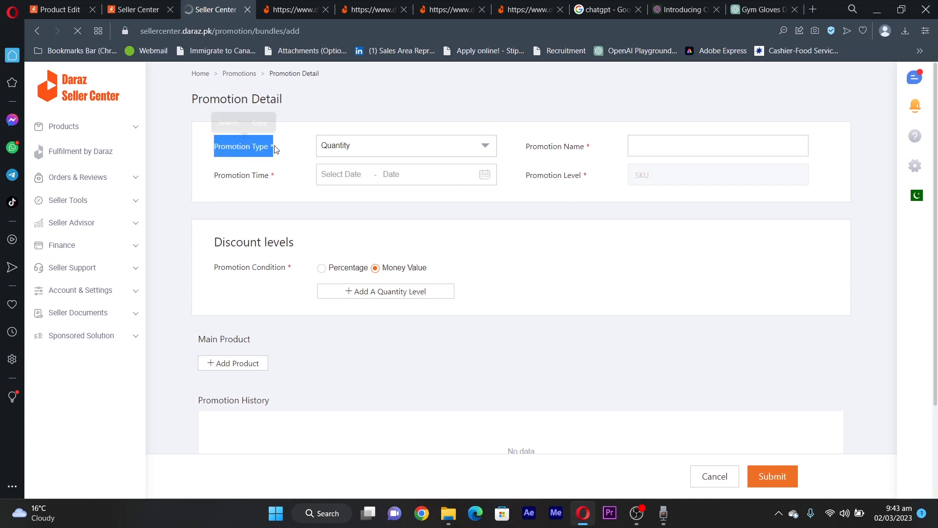
pyautogui.click(275, 149)
pyautogui.click(485, 150)
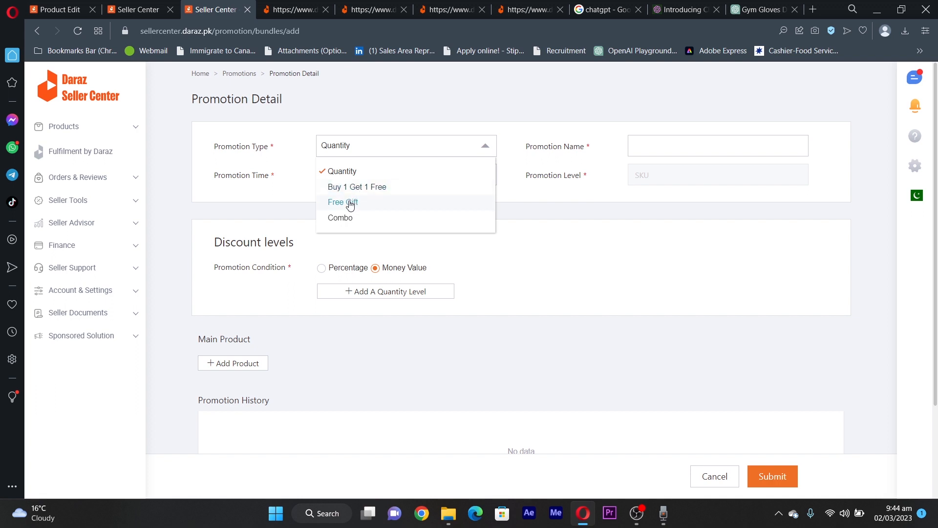
pyautogui.click(342, 172)
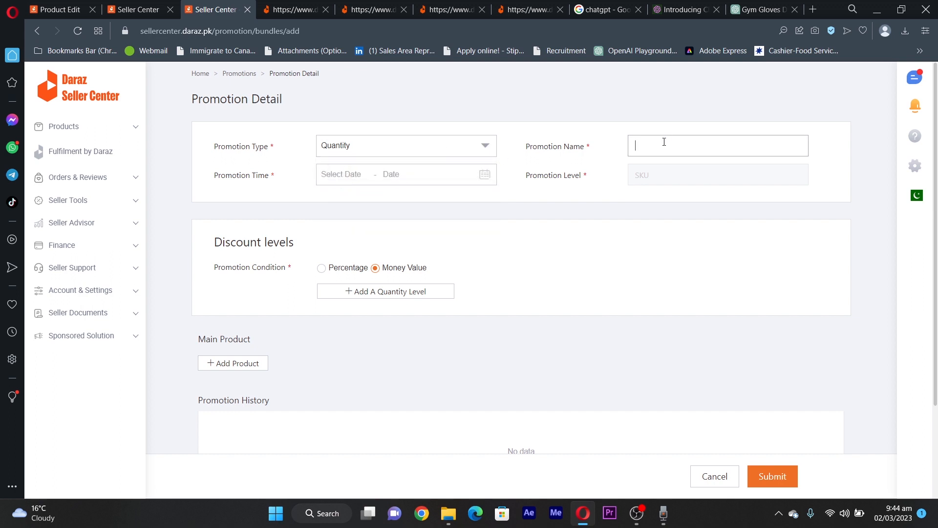
# Enter the seller's first name as the promotion name and set the promotion time to 2023-03-02 through 2023-03-31.
pyautogui.write('RASHID')
pyautogui.click(359, 182)
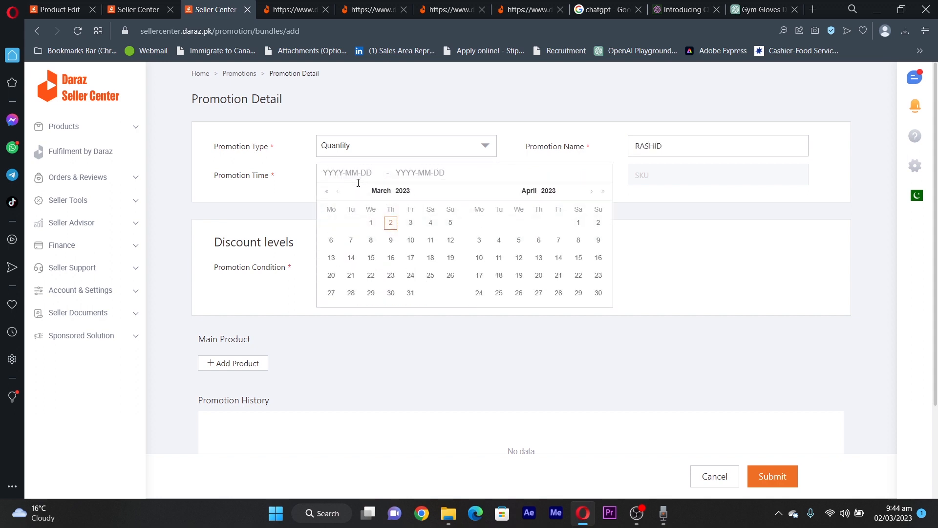
pyautogui.click(391, 224)
pyautogui.click(409, 293)
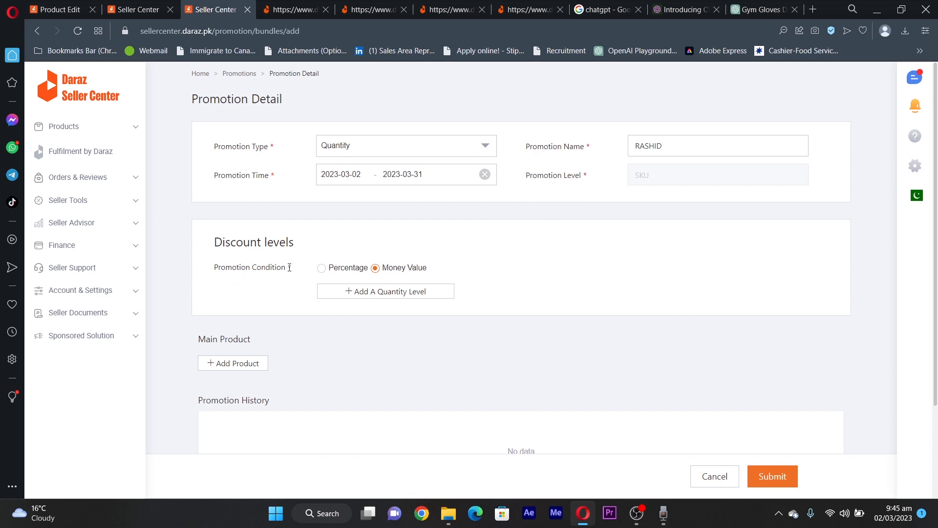
# Add a money-value quantity level that gives 200 PKR off each item when buying 3 of the same product.
pyautogui.moveTo(292, 267); pyautogui.dragTo(218, 268)
pyautogui.click(414, 278)
pyautogui.click(357, 292)
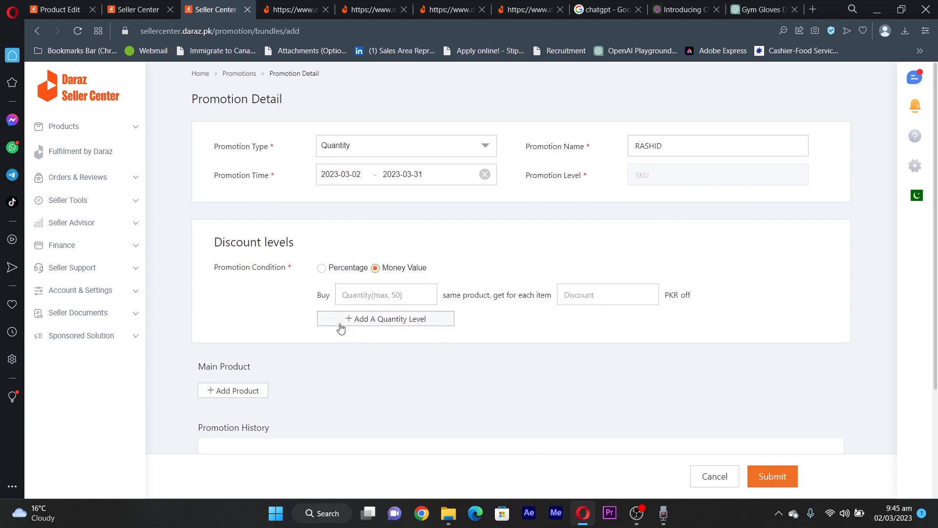
pyautogui.click(356, 294)
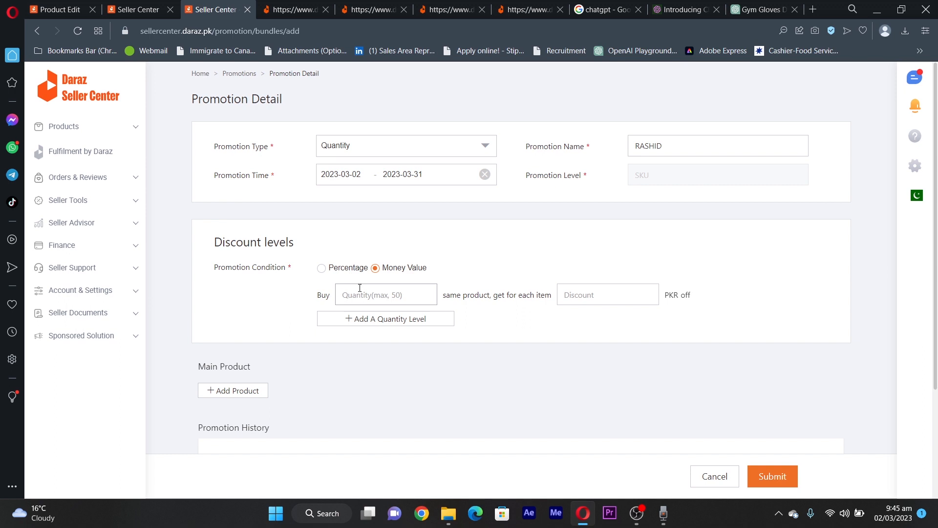
pyautogui.write('3')
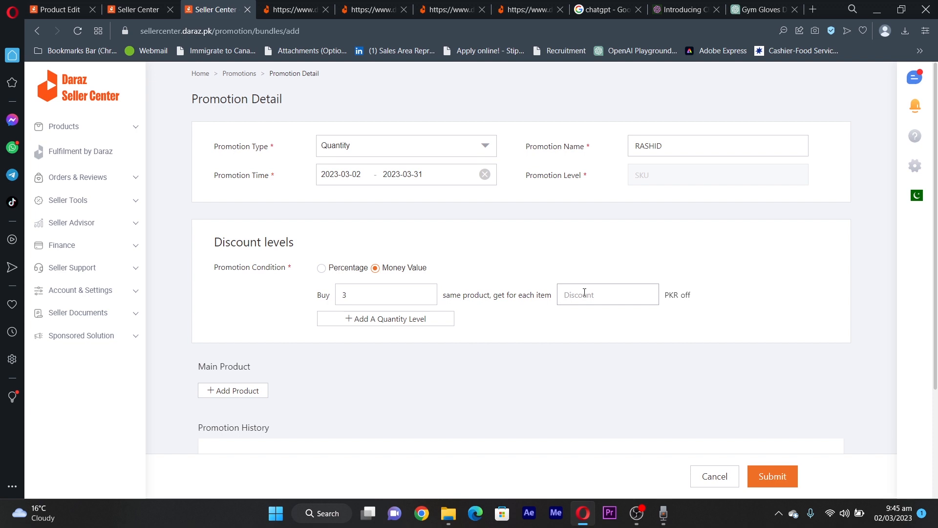
pyautogui.write('200')
pyautogui.moveTo(348, 293); pyautogui.dragTo(342, 295)
pyautogui.click(354, 296)
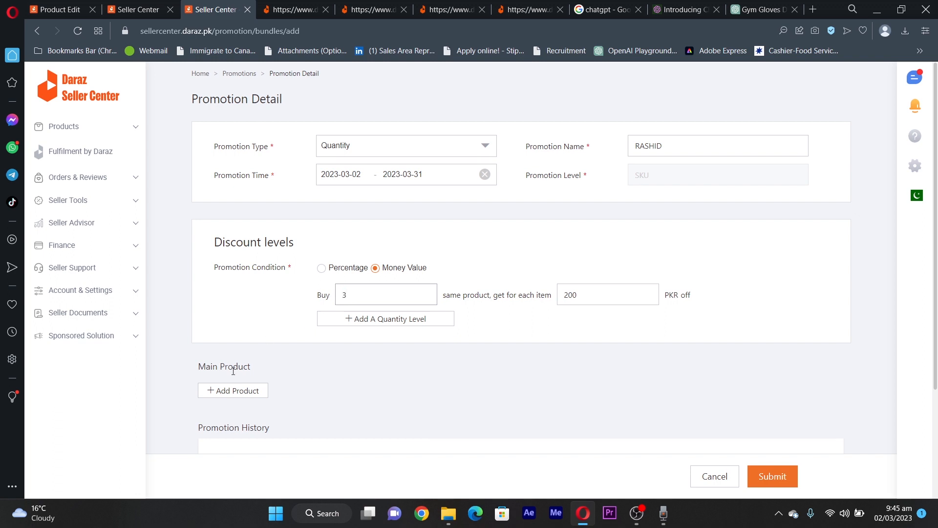
# Add the Wireless Microphone With Noise Cancellation (K8) to the promotion as its main product.
pyautogui.click(225, 398)
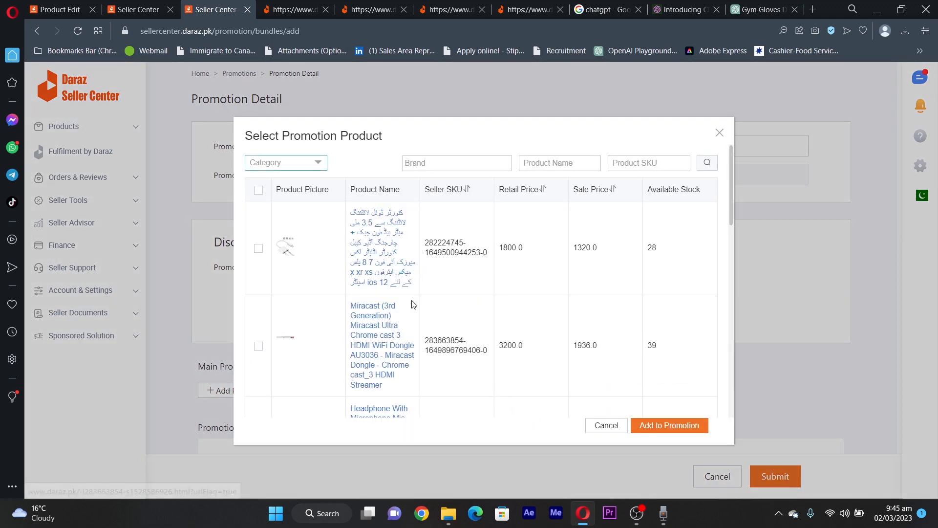
pyautogui.scroll(-5, 344, 263)
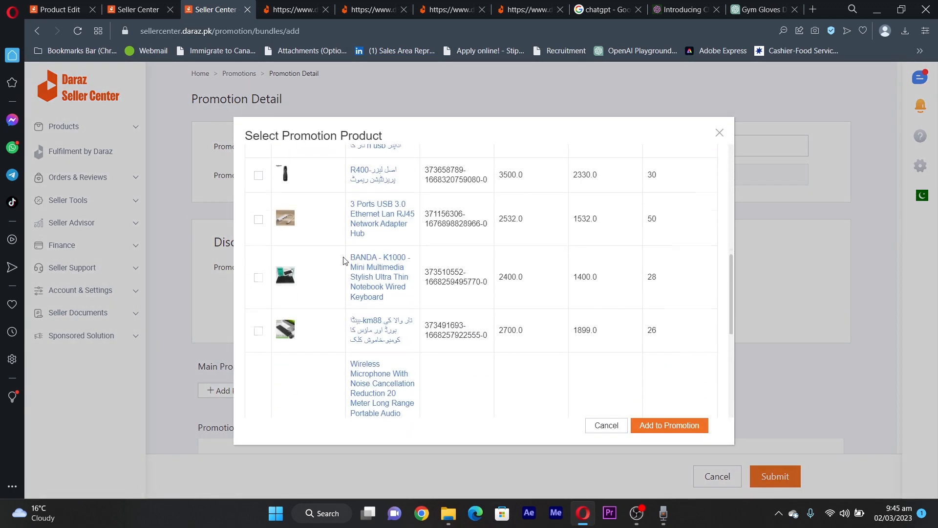
pyautogui.scroll(3, 346, 262)
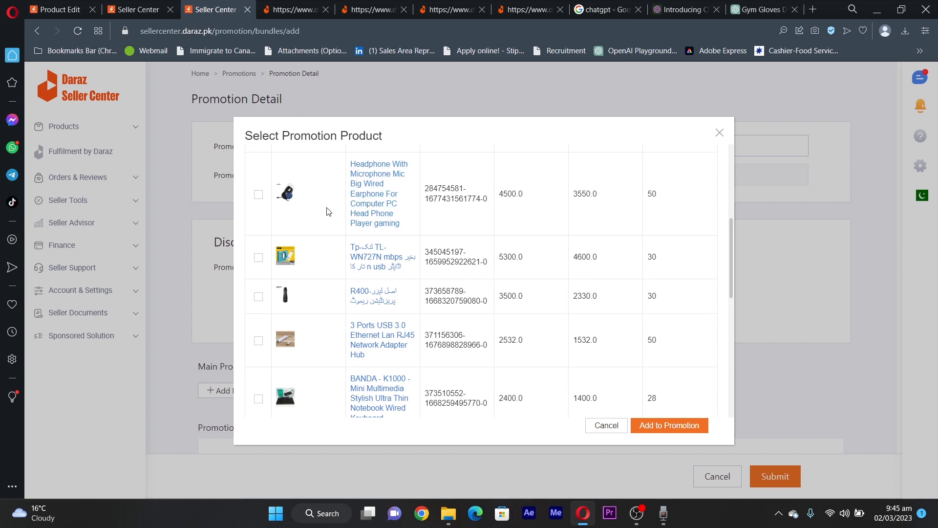
pyautogui.scroll(-2, 411, 252)
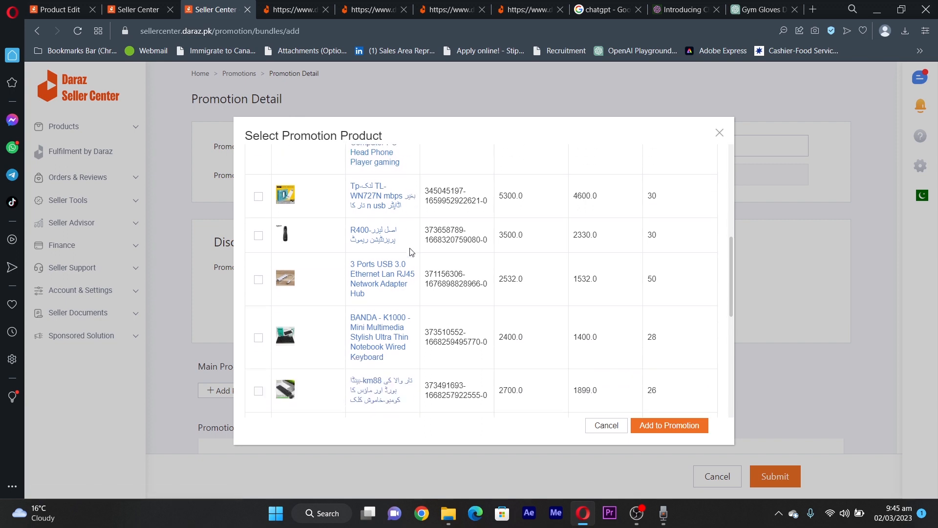
pyautogui.scroll(3, 411, 252)
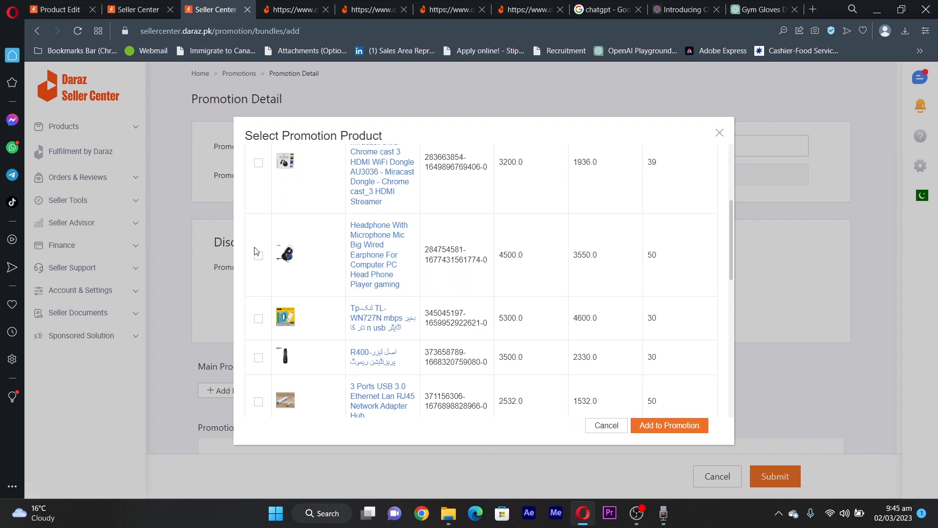
pyautogui.scroll(-5, 345, 282)
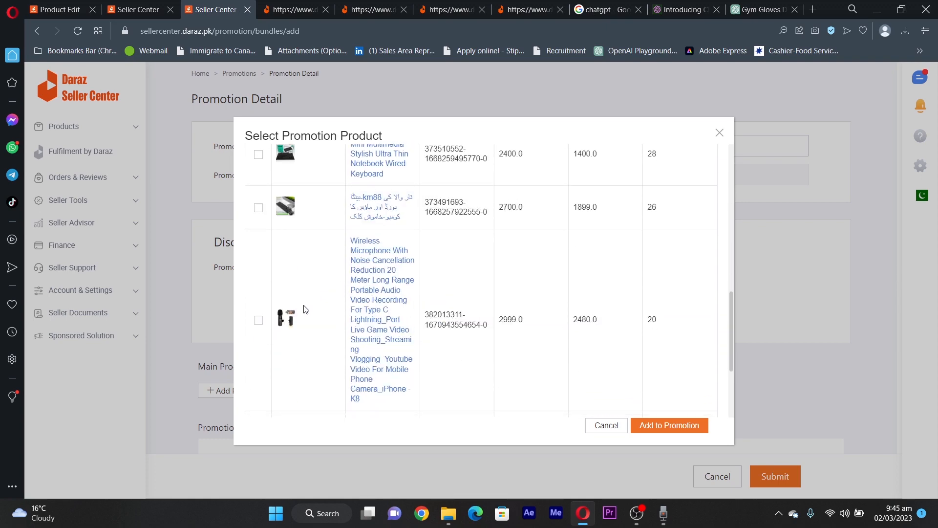
pyautogui.click(259, 320)
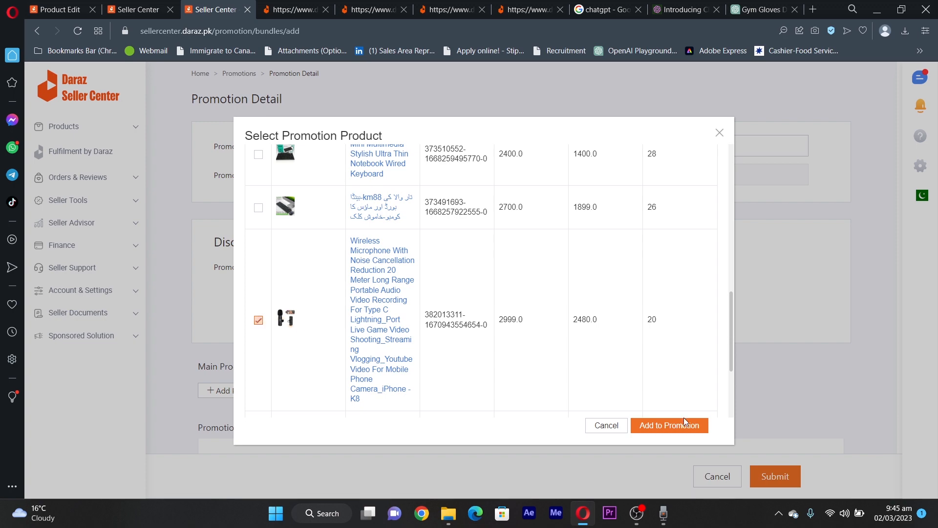
pyautogui.click(654, 426)
# Review the promotion's details, discount level and main product, and cancel the promotion without submitting it.
pyautogui.scroll(-5, 497, 350)
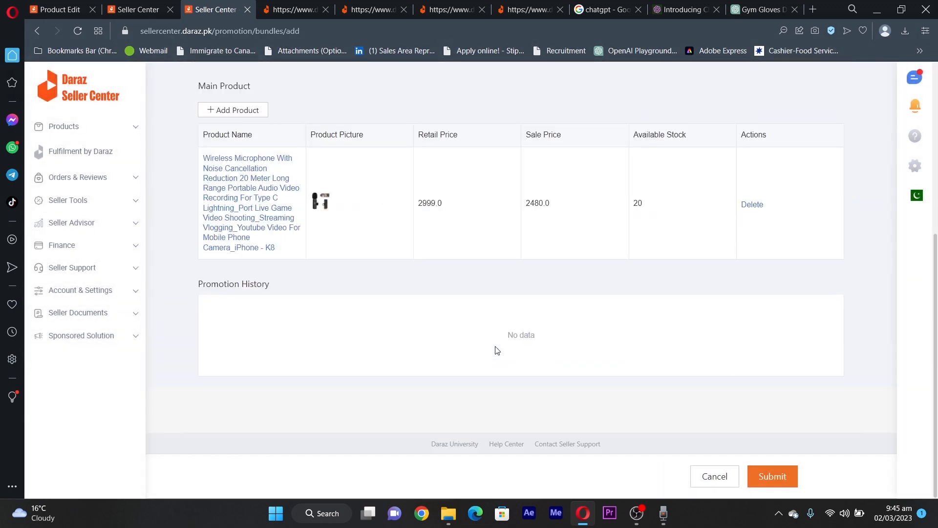
pyautogui.scroll(5, 476, 333)
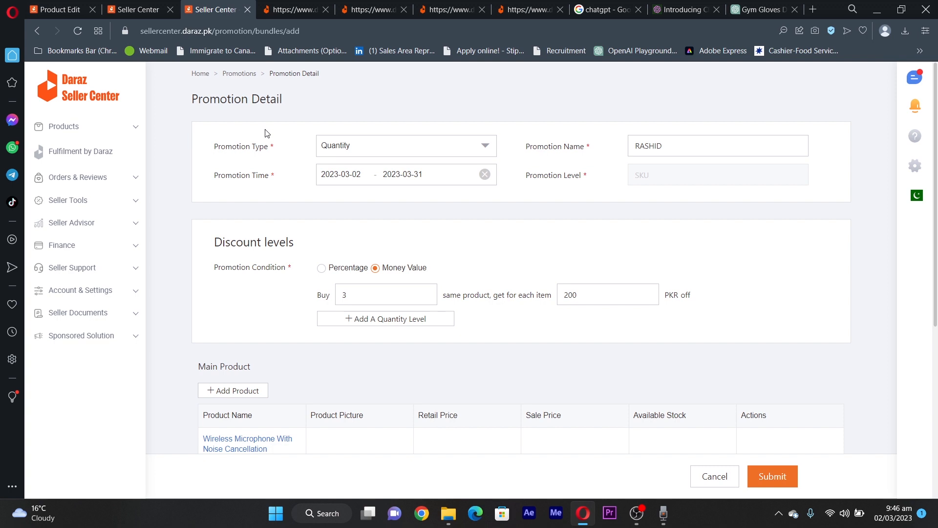
pyautogui.scroll(-4, 274, 137)
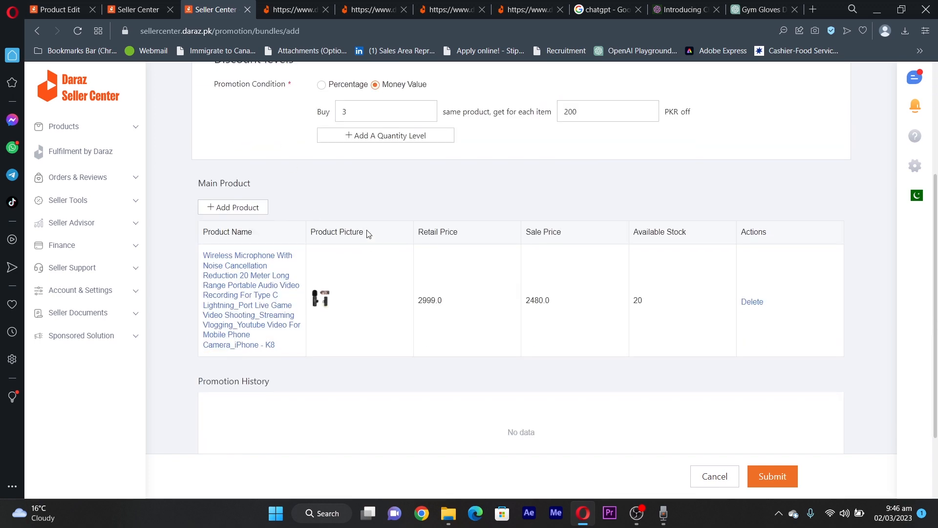
pyautogui.moveTo(587, 113); pyautogui.dragTo(562, 111)
pyautogui.click(569, 111)
pyautogui.scroll(4, 423, 190)
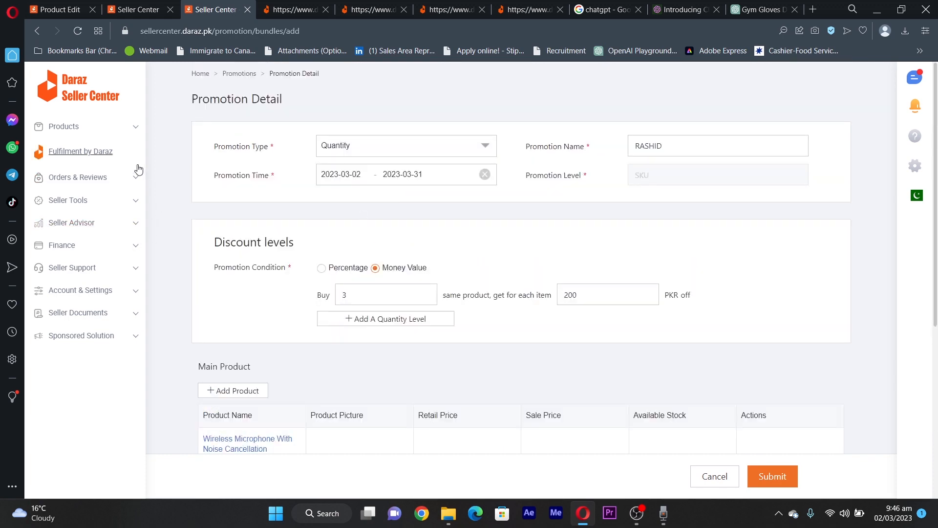
pyautogui.click(725, 479)
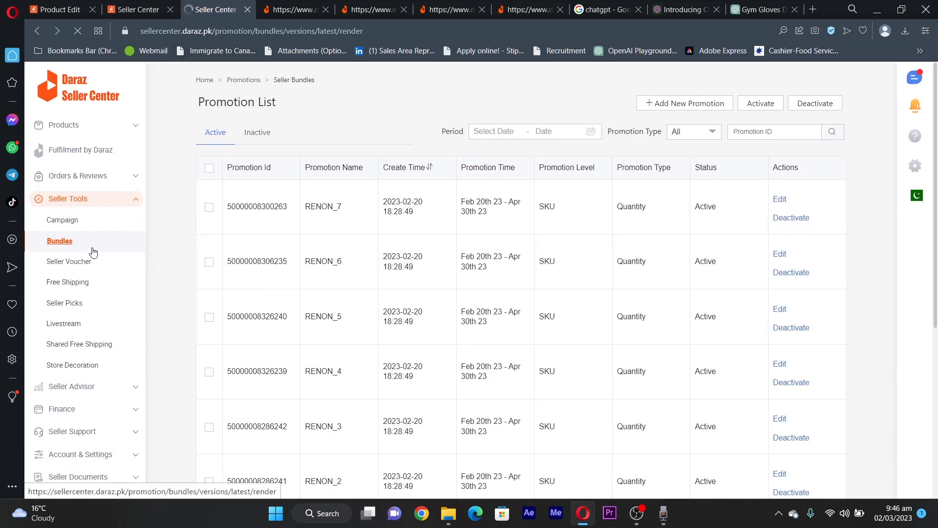
# Open the Seller Voucher page in a new browser tab and review its Collectible Voucher and Voucher Code lists.
pyautogui.rightClick(77, 263)
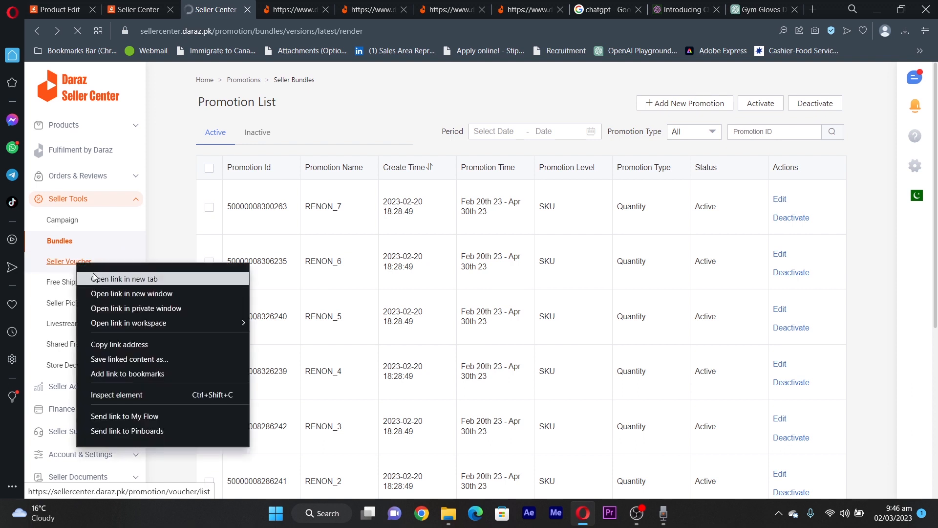
pyautogui.click(124, 279)
pyautogui.click(271, 10)
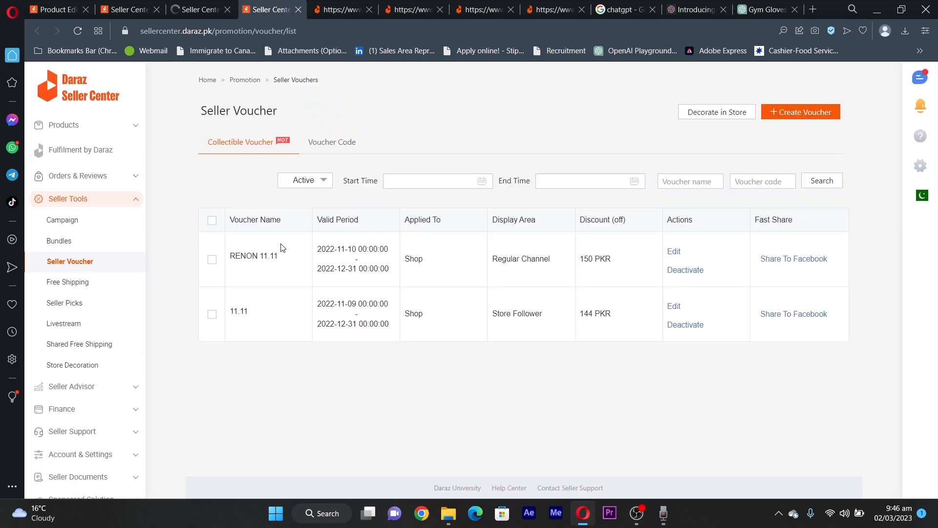
pyautogui.click(404, 195)
pyautogui.click(332, 142)
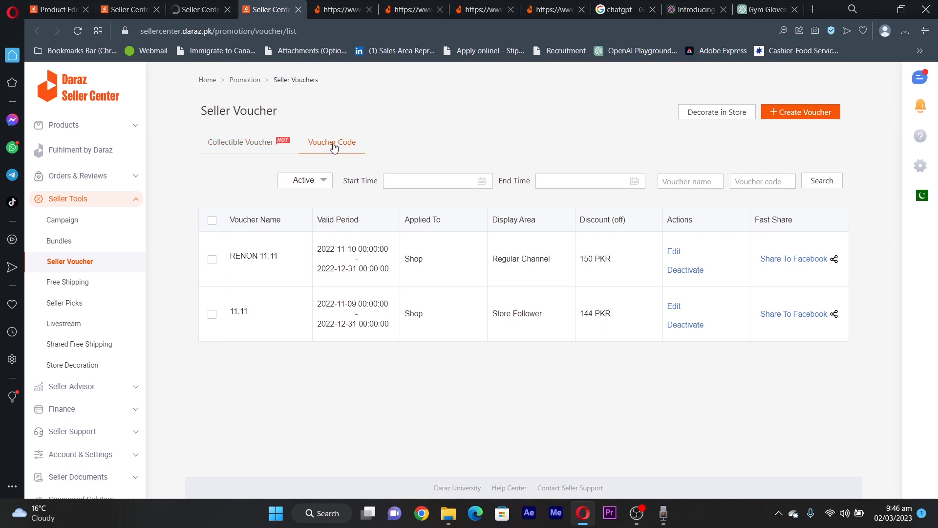
pyautogui.click(241, 146)
pyautogui.click(798, 117)
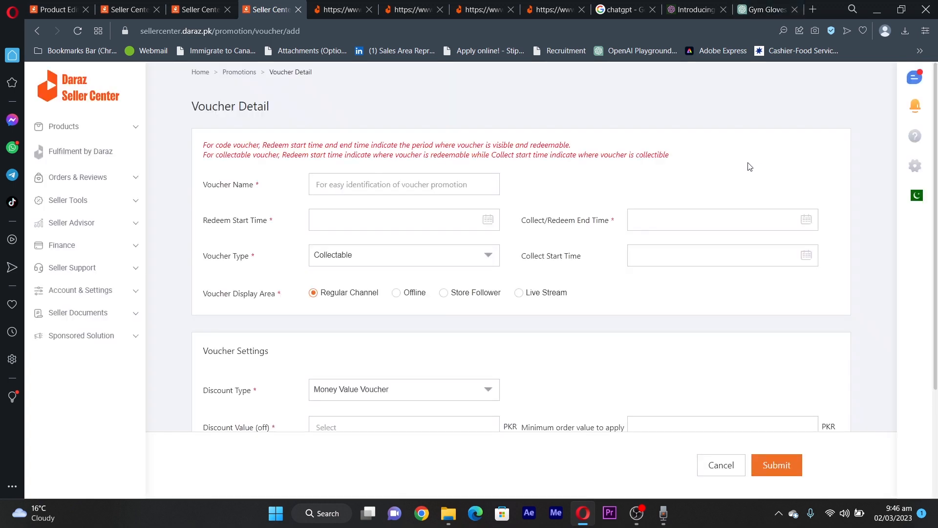
pyautogui.click(351, 189)
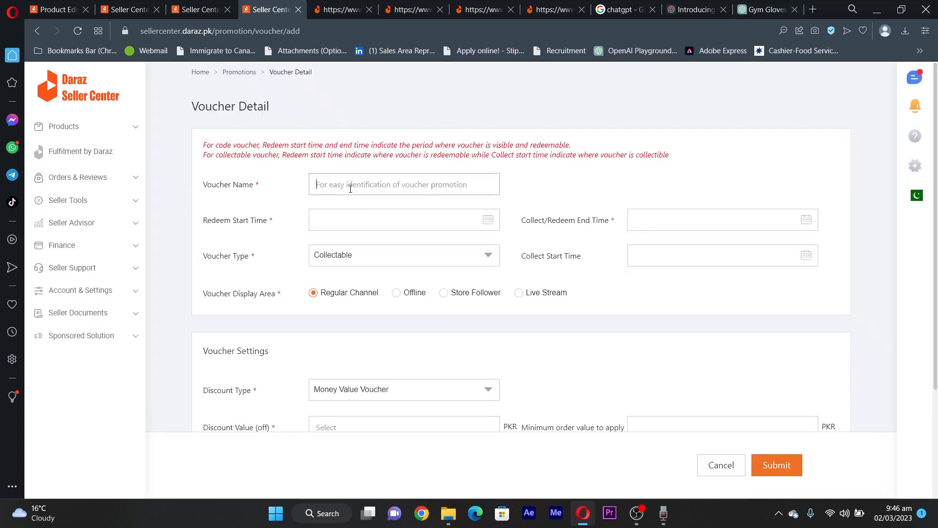
pyautogui.write('RASHID')
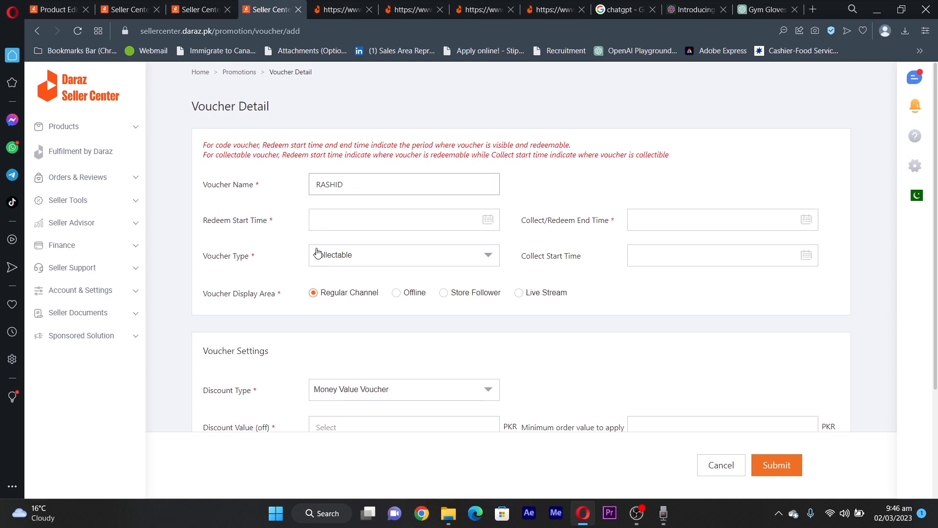
pyautogui.click(330, 215)
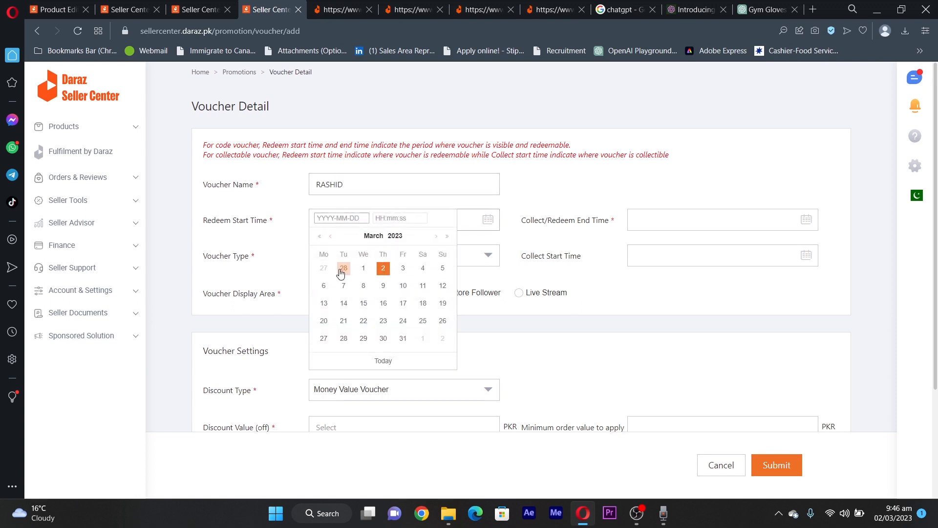
pyautogui.click(383, 269)
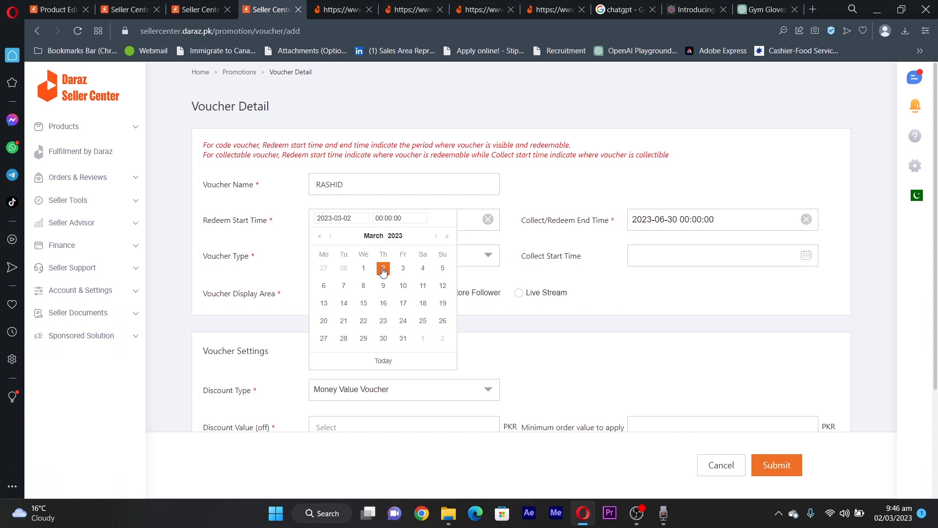
# Check the voucher's collect/redeem end time and review the voucher type options, keeping Collectable.
pyautogui.click(720, 220)
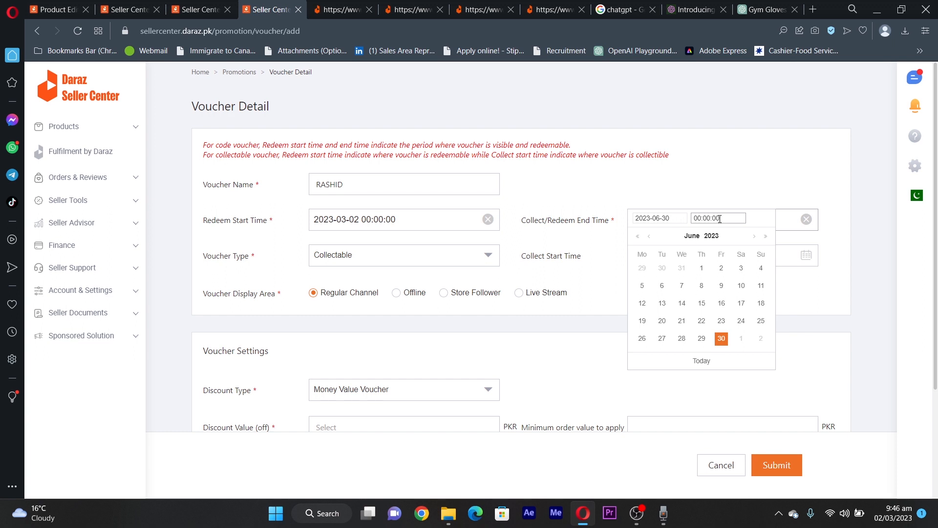
pyautogui.click(566, 341)
pyautogui.click(722, 219)
pyautogui.click(531, 316)
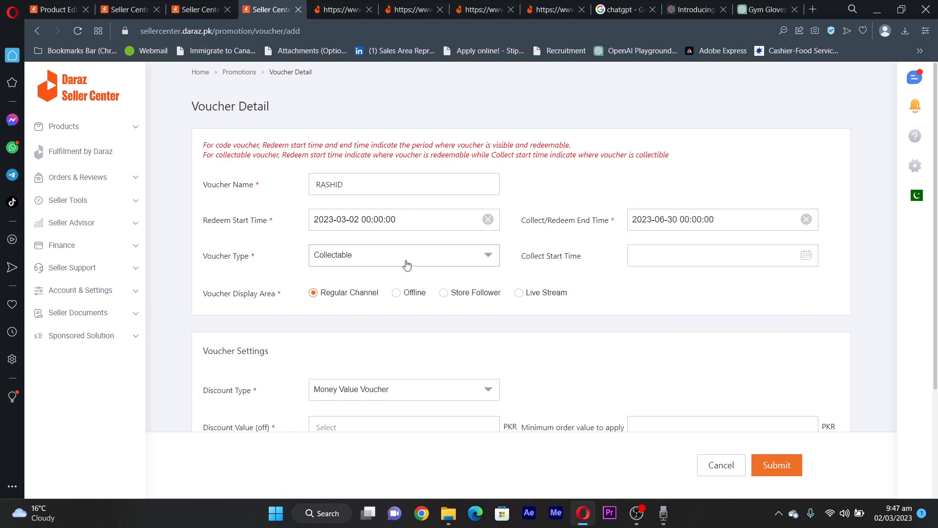
pyautogui.click(423, 260)
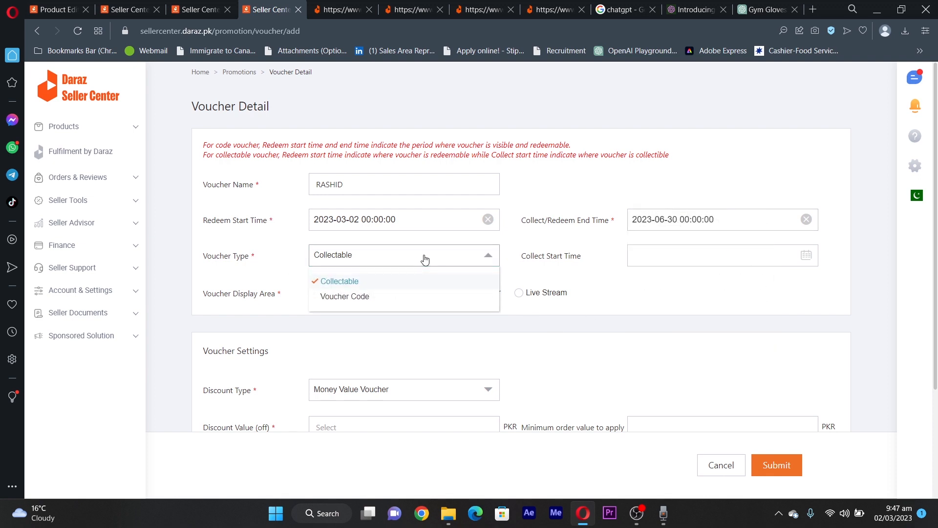
pyautogui.click(419, 256)
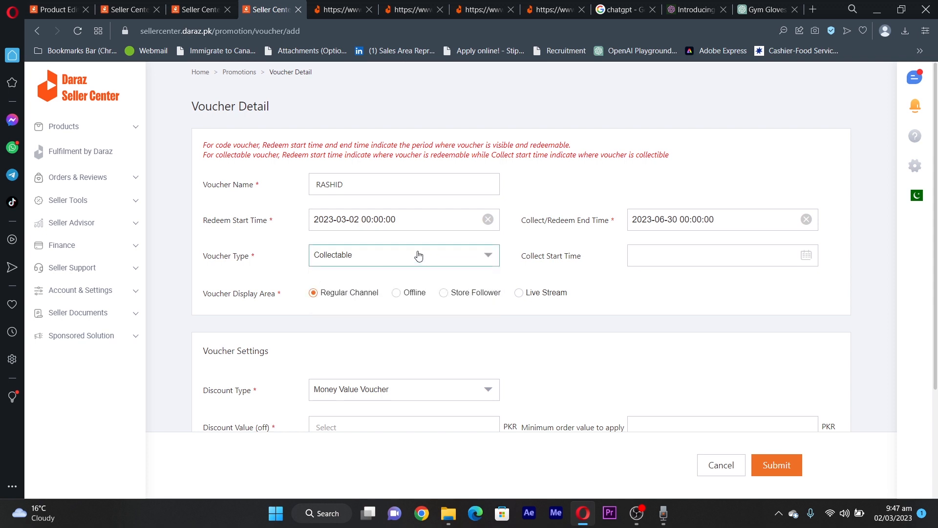
pyautogui.click(679, 253)
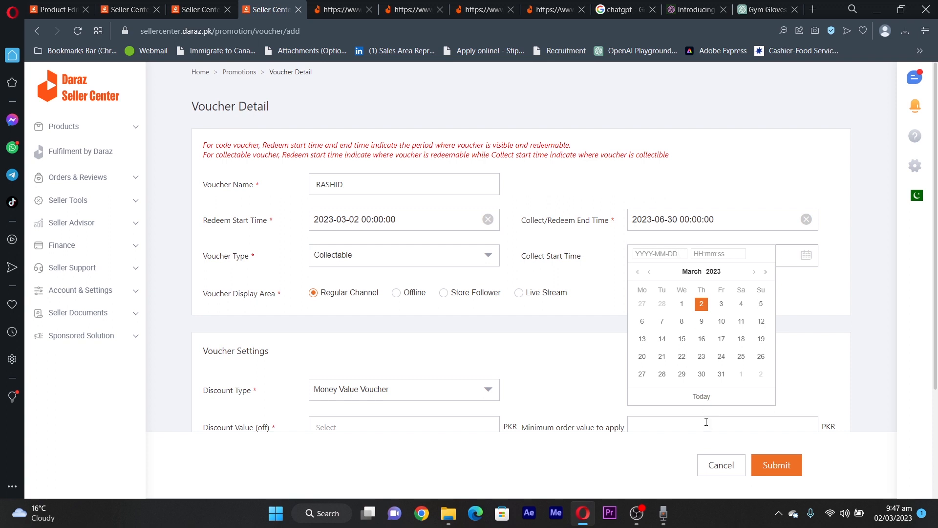
pyautogui.click(703, 307)
pyautogui.click(570, 313)
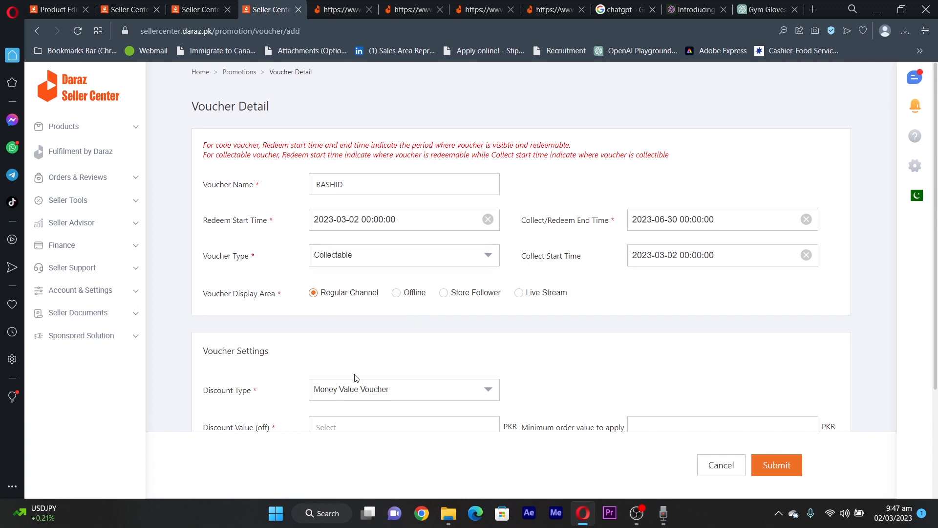
# Choose Money Value Voucher as the discount type in the voucher settings.
pyautogui.scroll(-3, 356, 378)
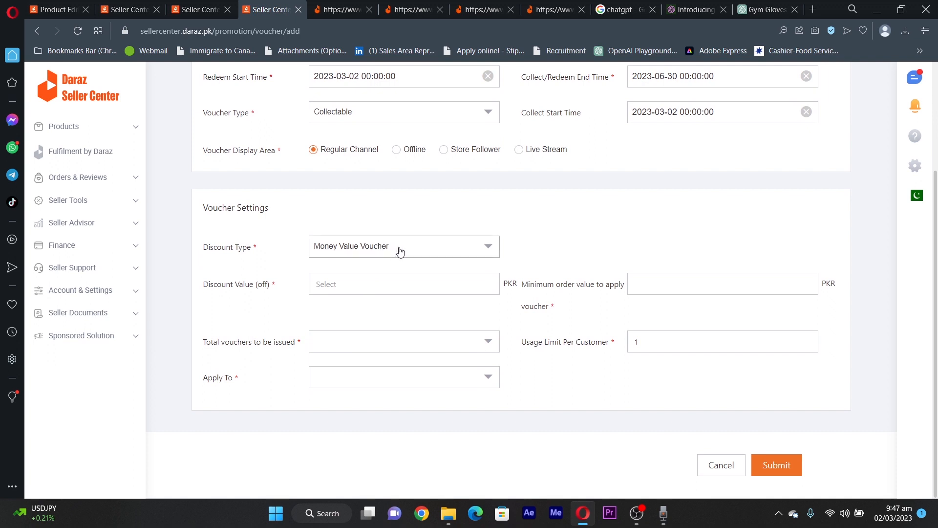
pyautogui.click(400, 251)
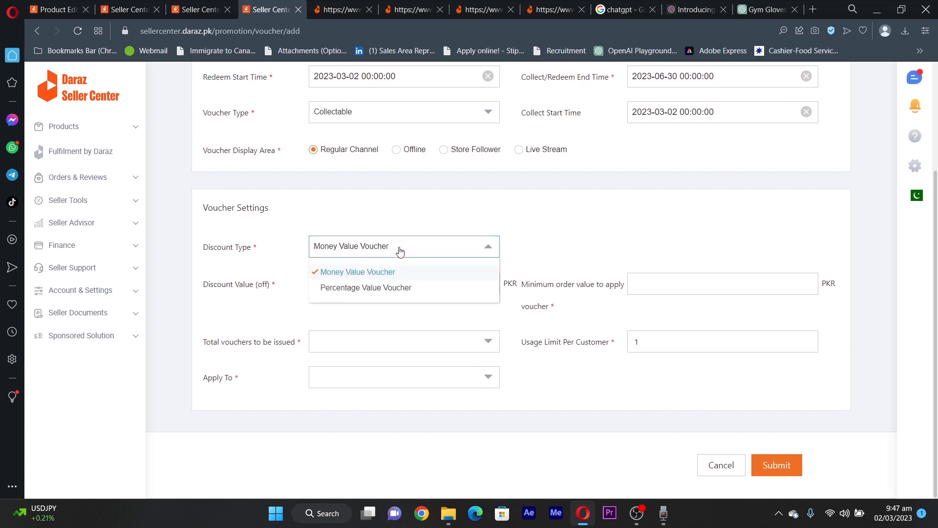
pyautogui.click(375, 271)
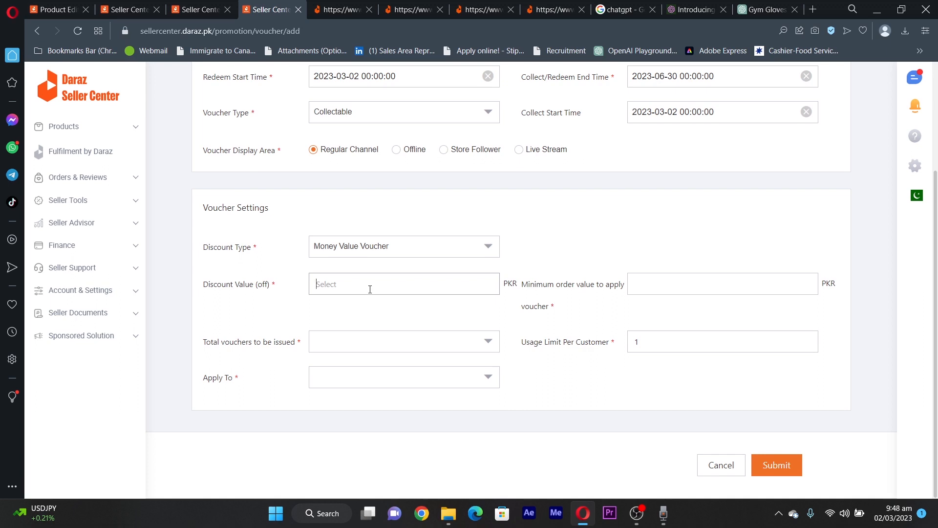
# Set the voucher's discount value to 160 PKR and its minimum order value to 1000 PKR.
pyautogui.click(370, 289)
pyautogui.write('160')
pyautogui.click(685, 284)
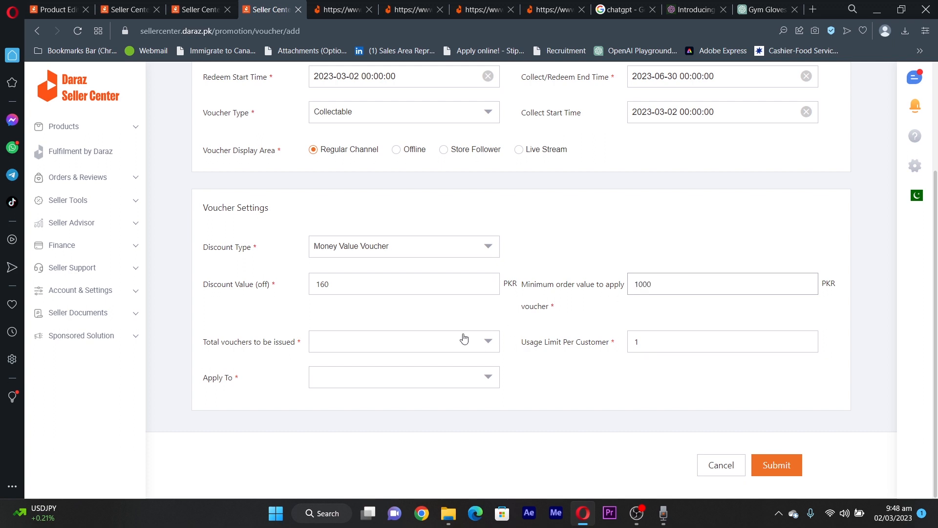
# Set the total vouchers to be issued to 30 and review the other available quantities.
pyautogui.click(402, 341)
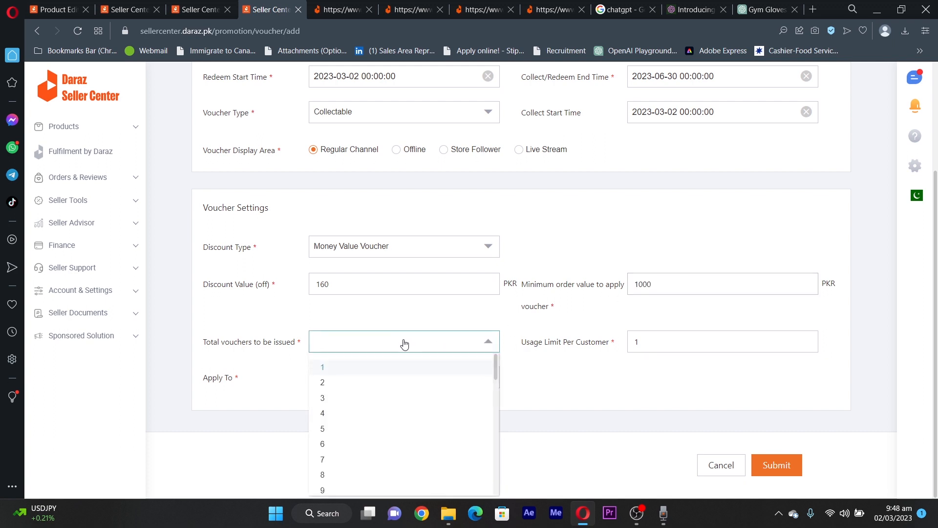
pyautogui.scroll(-3, 429, 398)
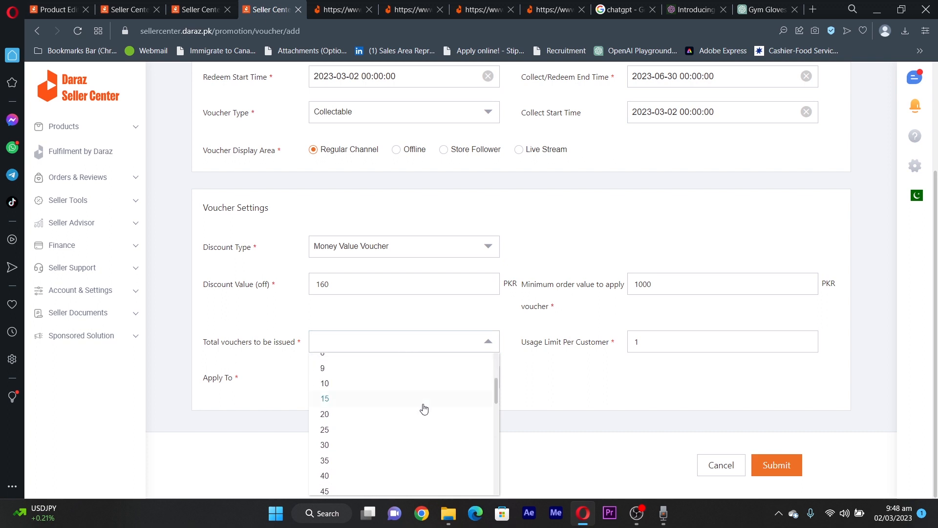
pyautogui.click(346, 445)
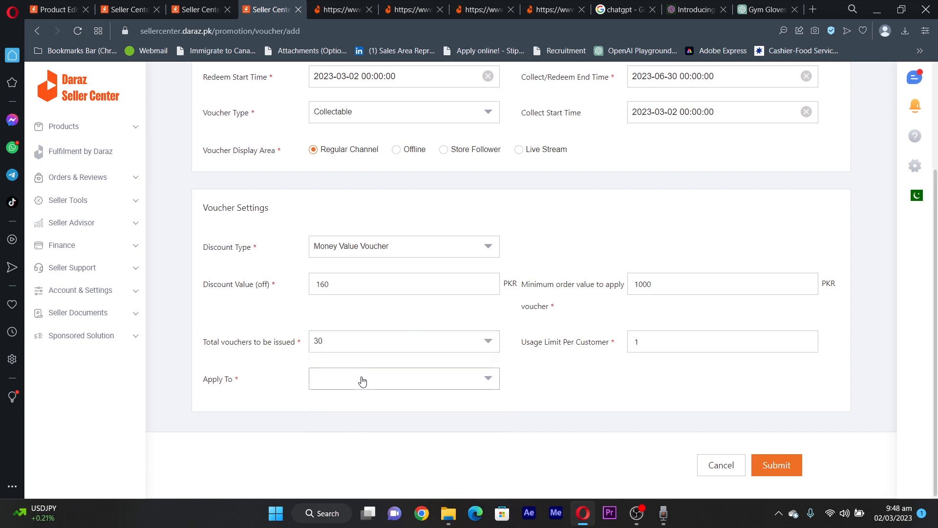
pyautogui.click(344, 341)
pyautogui.scroll(-3, 352, 413)
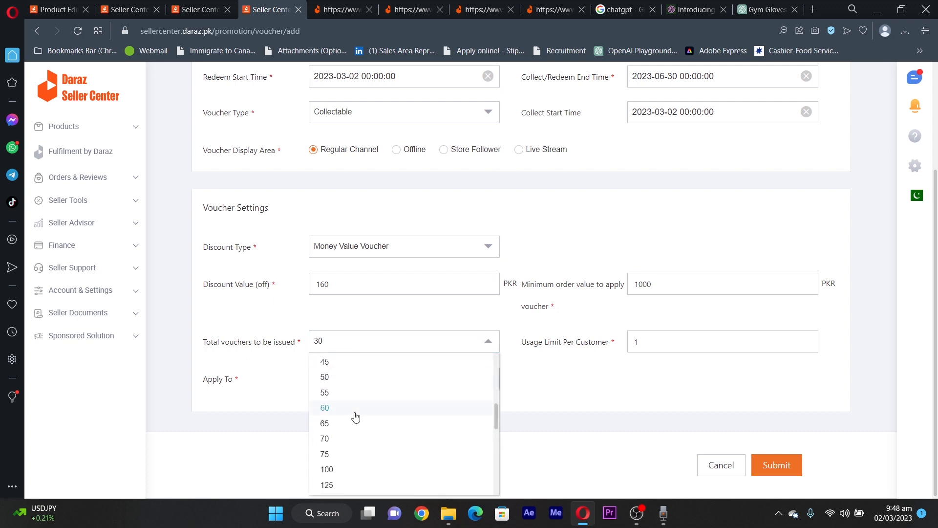
pyautogui.scroll(2, 352, 416)
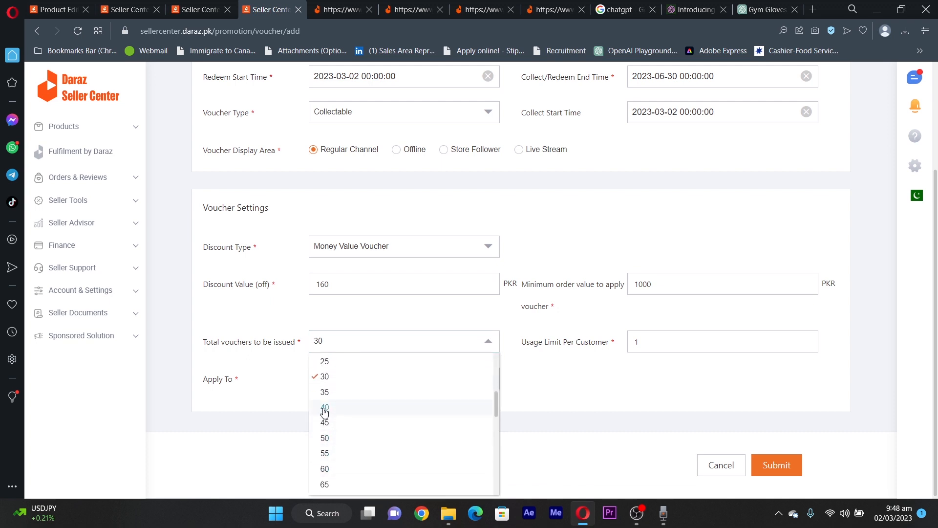
pyautogui.click(290, 421)
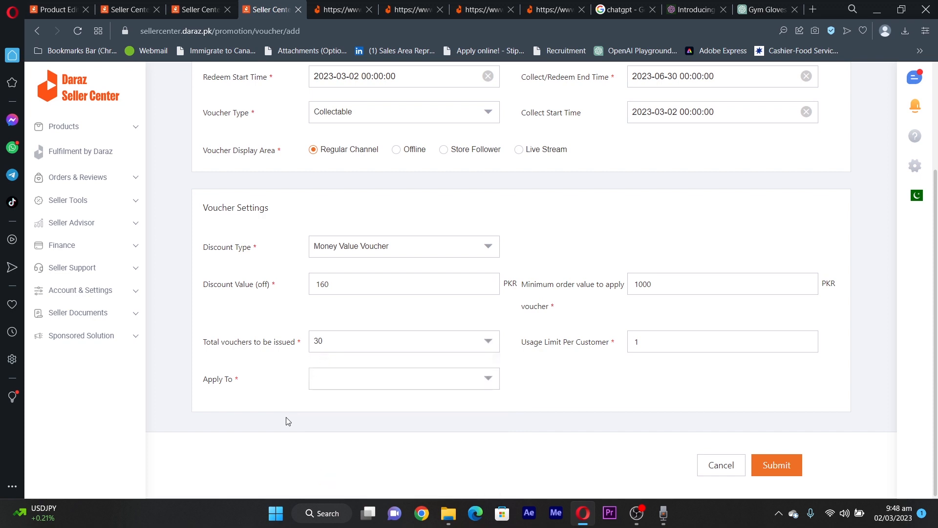
# Try applying the voucher to Seller SKU and browse the products that can be added, without choosing any.
pyautogui.click(336, 382)
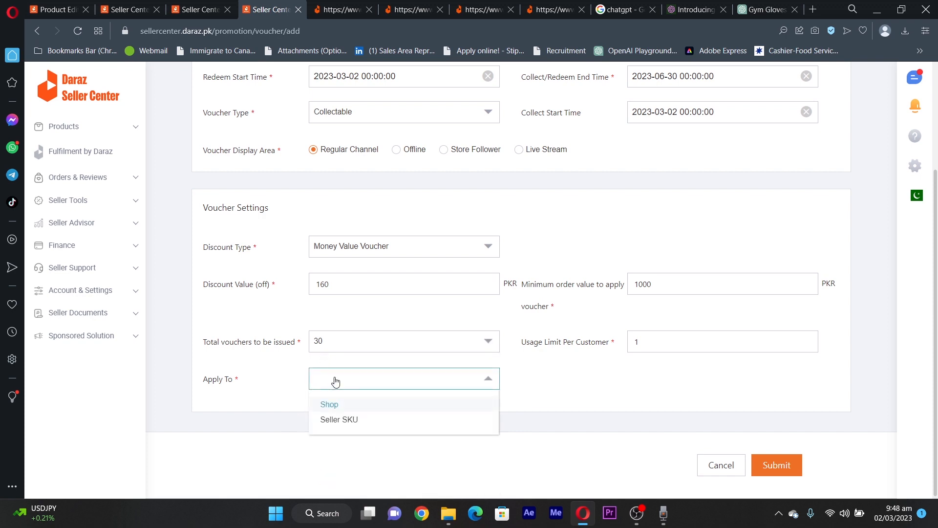
pyautogui.click(340, 420)
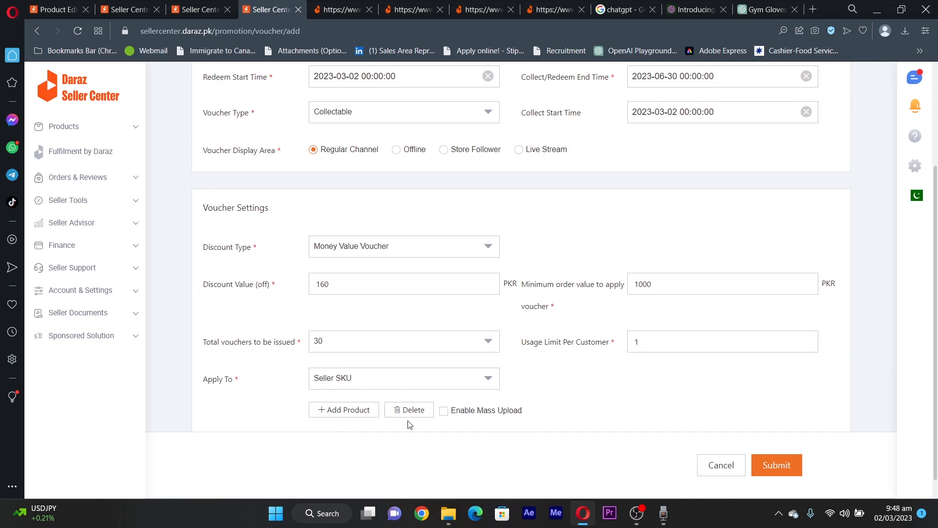
pyautogui.click(339, 410)
pyautogui.scroll(-5, 460, 271)
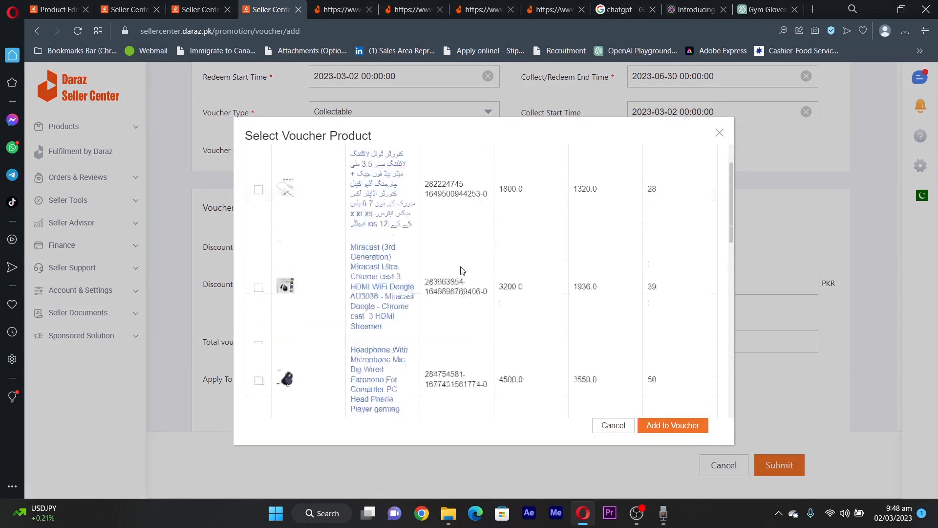
pyautogui.scroll(5, 460, 271)
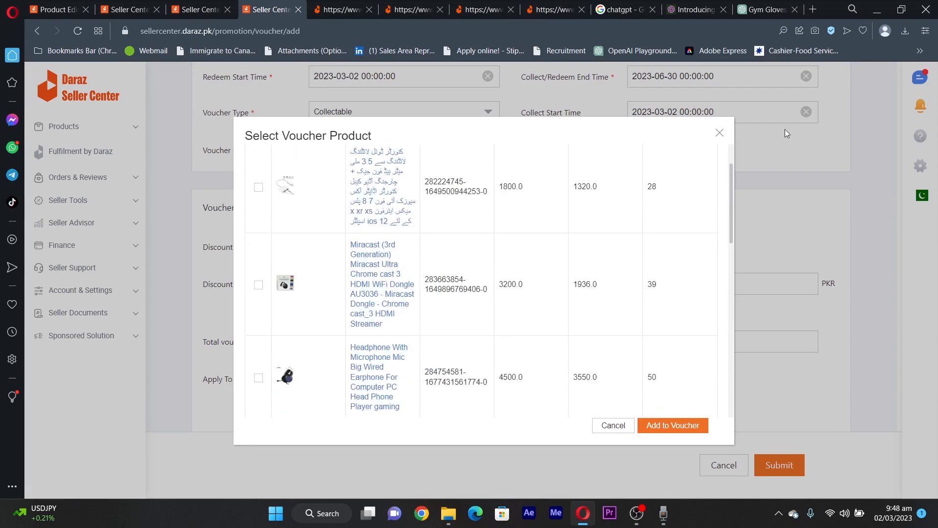
pyautogui.click(720, 132)
# Apply the voucher to the whole Shop.
pyautogui.click(345, 378)
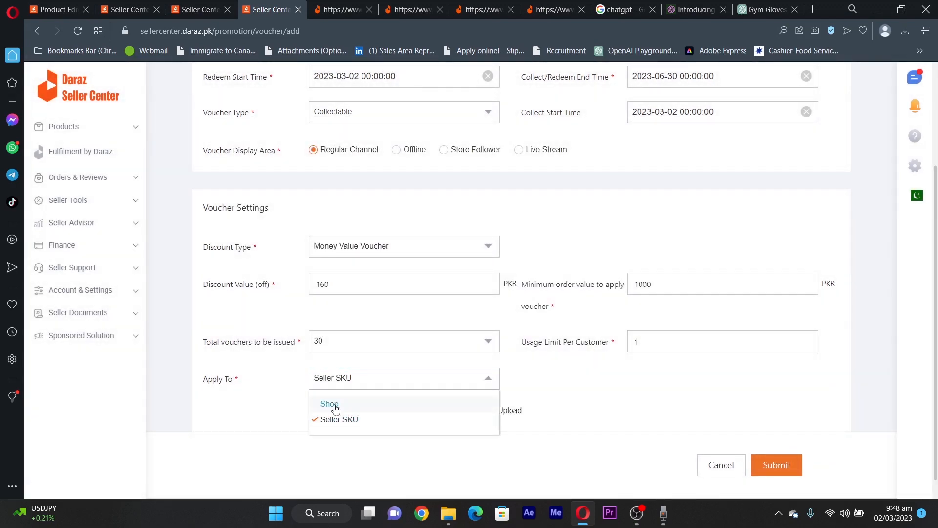
pyautogui.click(336, 406)
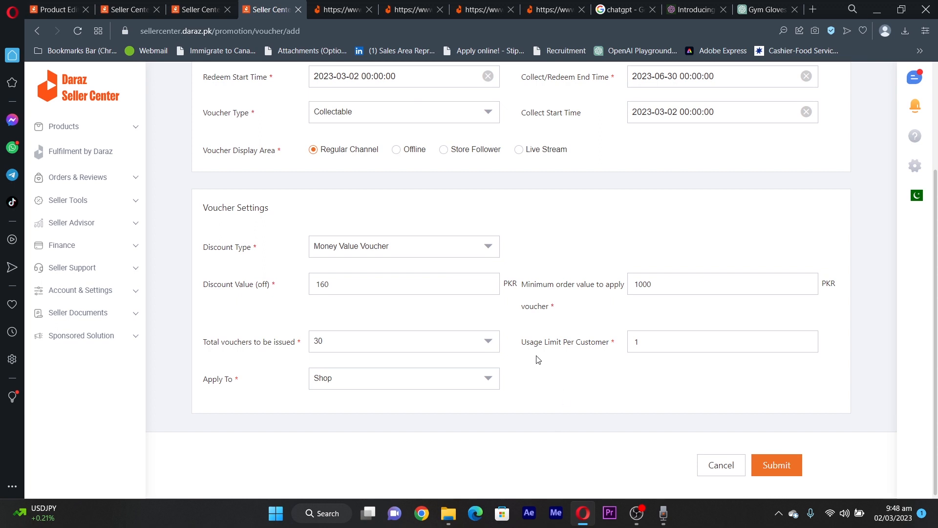
# Review the usage limit per customer and the rest of the completed voucher form.
pyautogui.moveTo(618, 344); pyautogui.dragTo(522, 352)
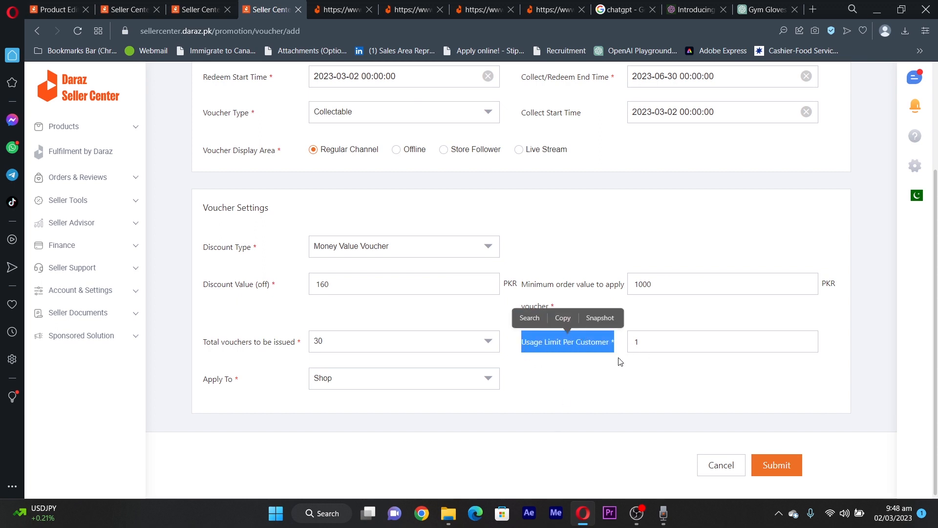
pyautogui.click(606, 346)
pyautogui.moveTo(643, 344); pyautogui.dragTo(619, 350)
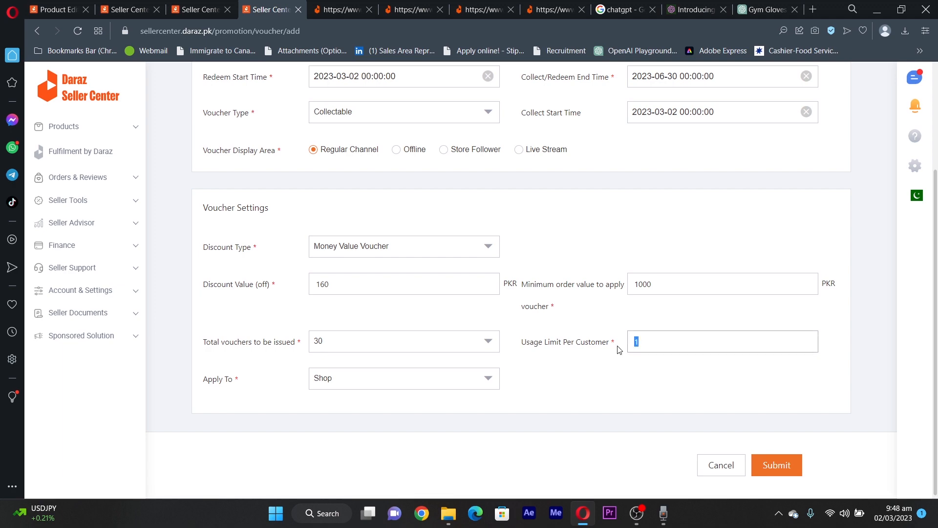
pyautogui.click(641, 382)
pyautogui.scroll(3, 620, 395)
pyautogui.scroll(-3, 620, 395)
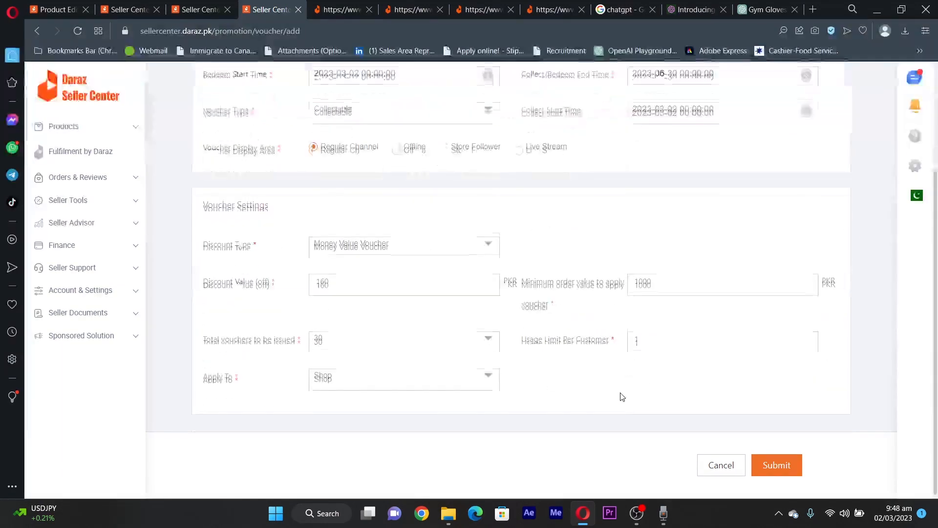
pyautogui.scroll(3, 621, 395)
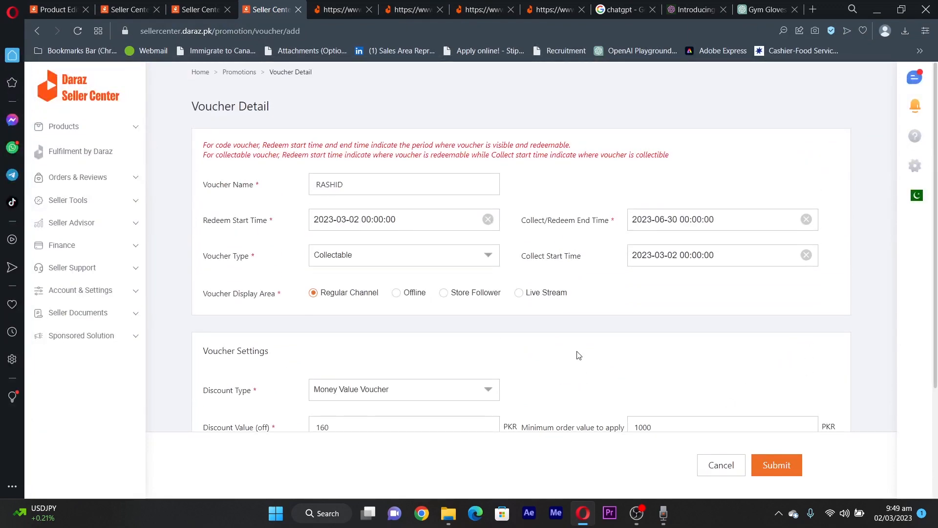
pyautogui.scroll(-3, 513, 307)
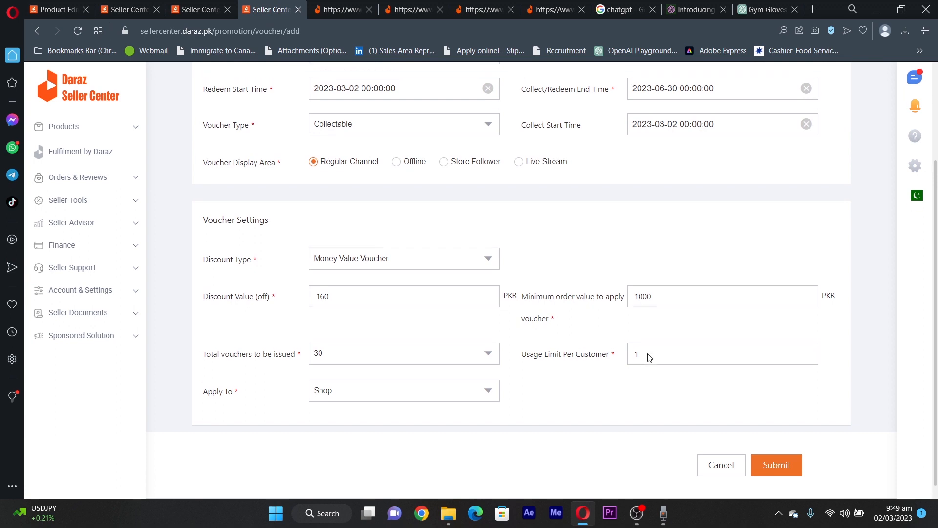
pyautogui.scroll(3, 650, 358)
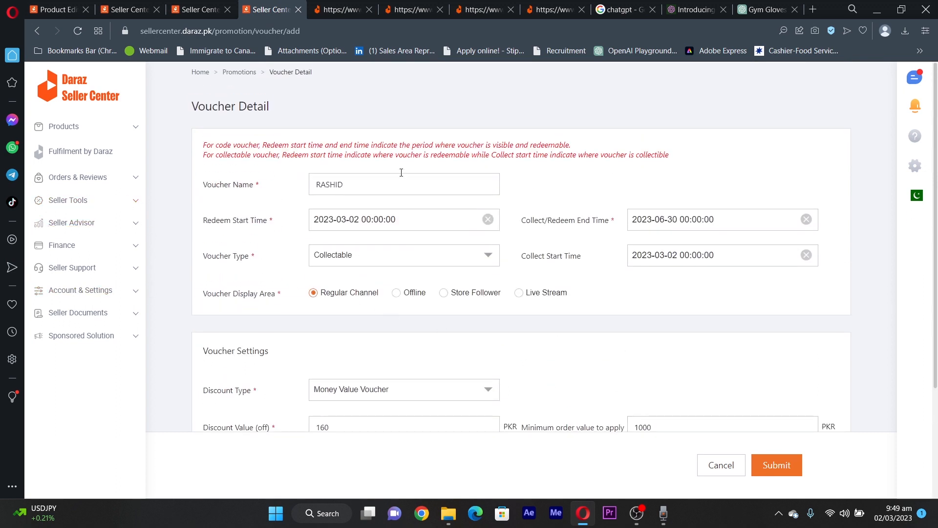
# Open Manage Orders from Orders & Reviews in a new browser tab and switch to it.
pyautogui.click(134, 181)
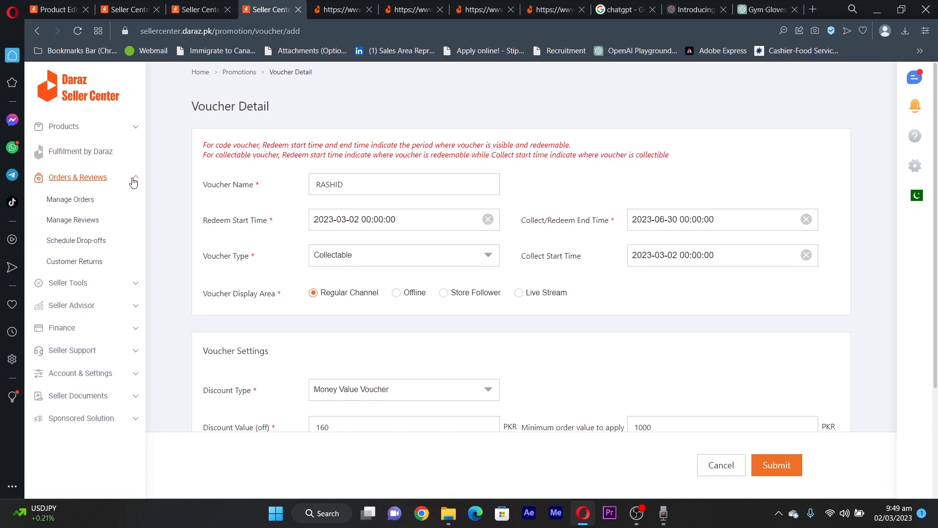
pyautogui.rightClick(74, 204)
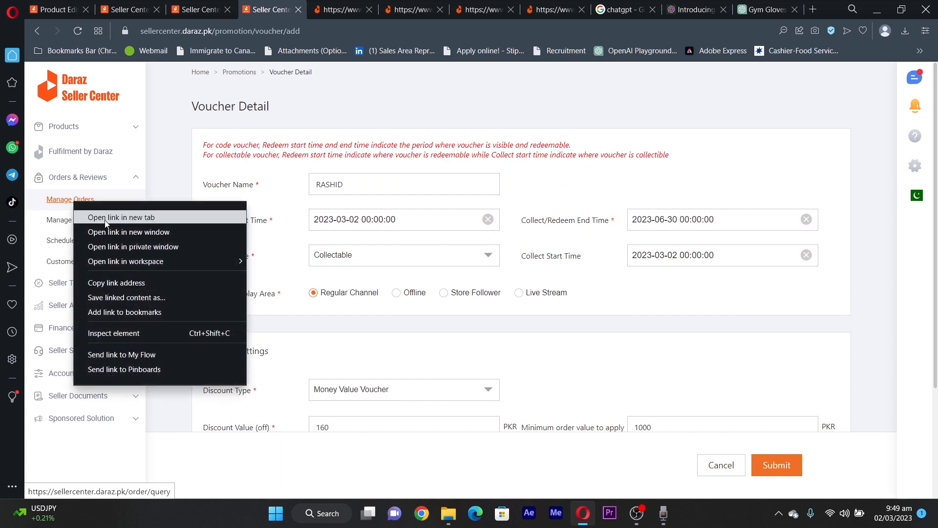
pyautogui.click(105, 219)
pyautogui.click(318, 11)
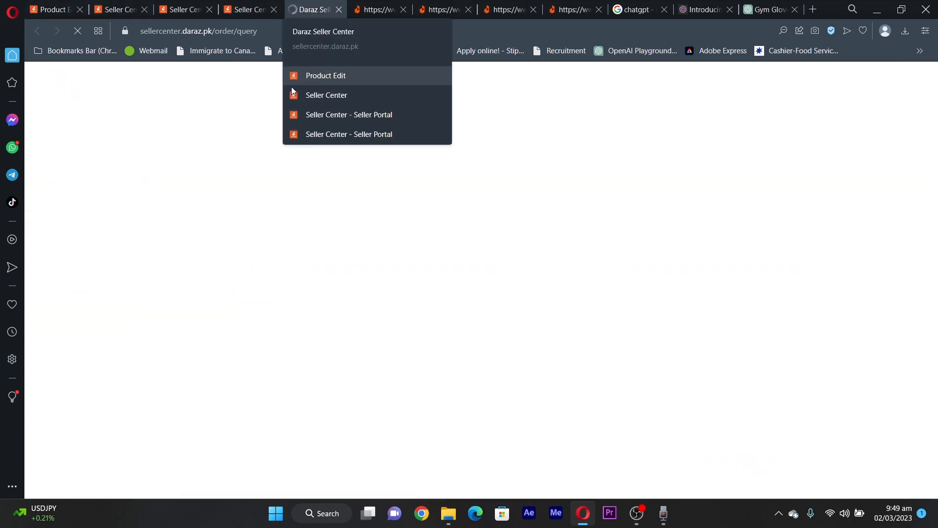
# Close the voucher form's tab and the neighbouring leftover Seller Center tab, and return to the orders page.
pyautogui.click(275, 10)
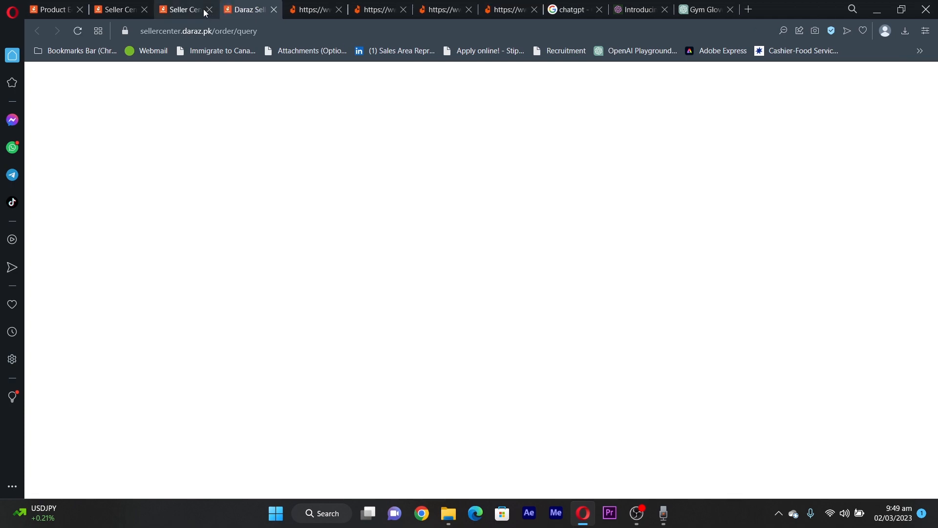
pyautogui.click(203, 11)
pyautogui.click(210, 10)
pyautogui.click(128, 7)
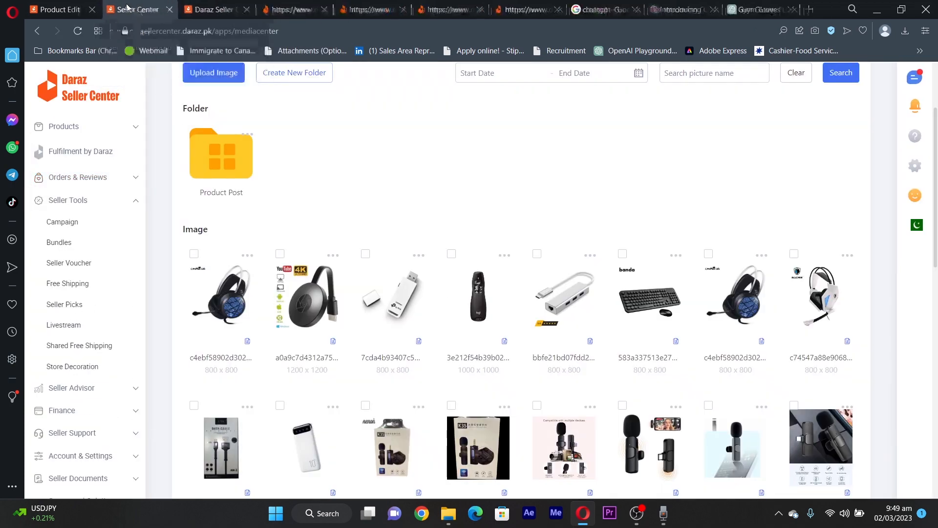
pyautogui.click(217, 9)
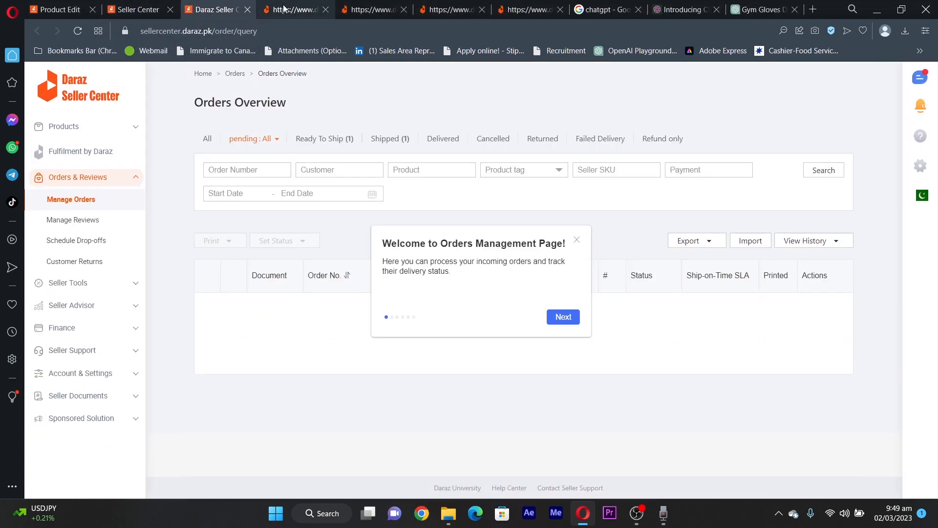
# Dismiss the welcome tour and examine the Ship-on-Time SLA status of the Ready To Ship orders.
pyautogui.click(577, 240)
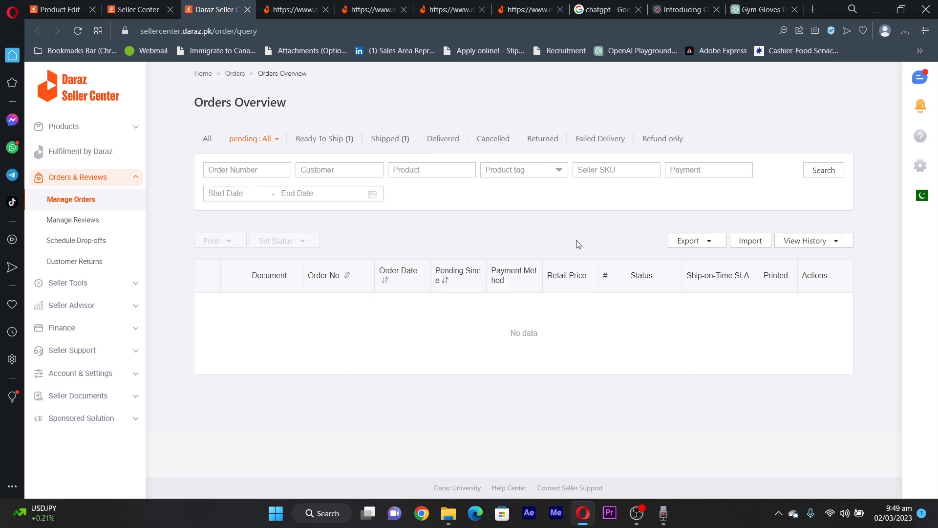
pyautogui.click(325, 139)
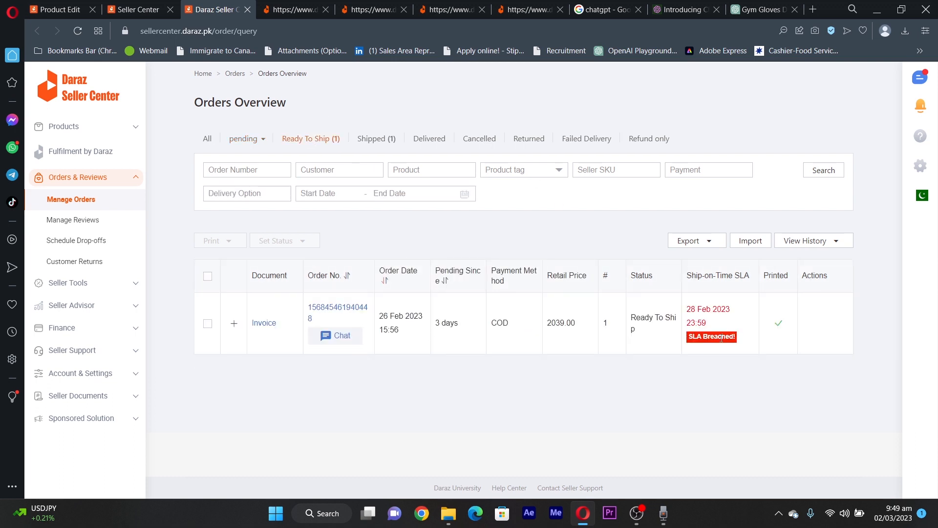
pyautogui.moveTo(734, 339); pyautogui.dragTo(687, 342)
pyautogui.click(725, 345)
pyautogui.click(738, 346)
pyautogui.moveTo(749, 341); pyautogui.dragTo(697, 350)
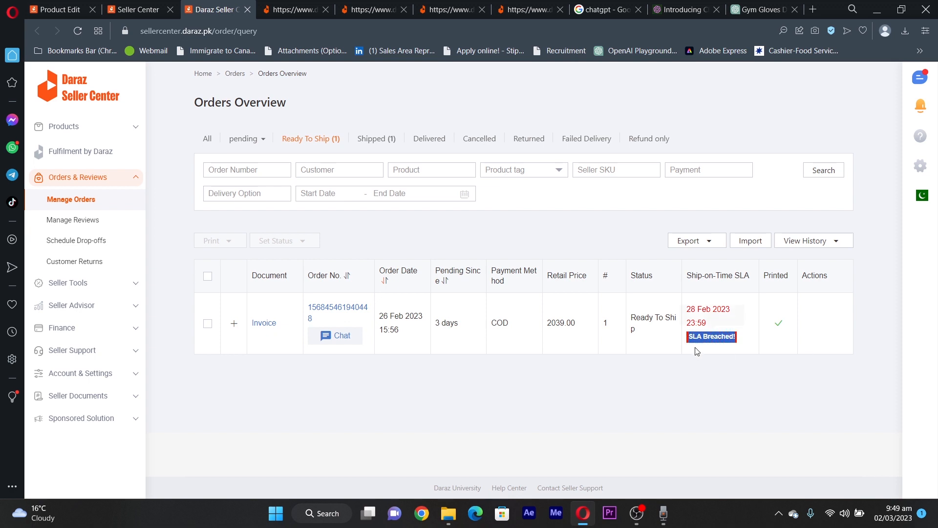
pyautogui.click(714, 356)
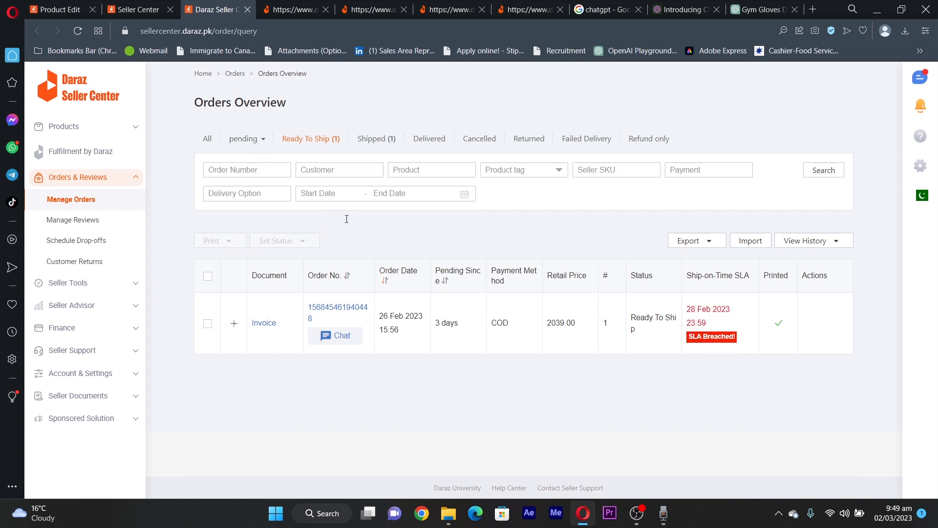
# Select all Ready To Ship orders and generate their shipping label, closing the print preview without saving.
pyautogui.moveTo(252, 142)
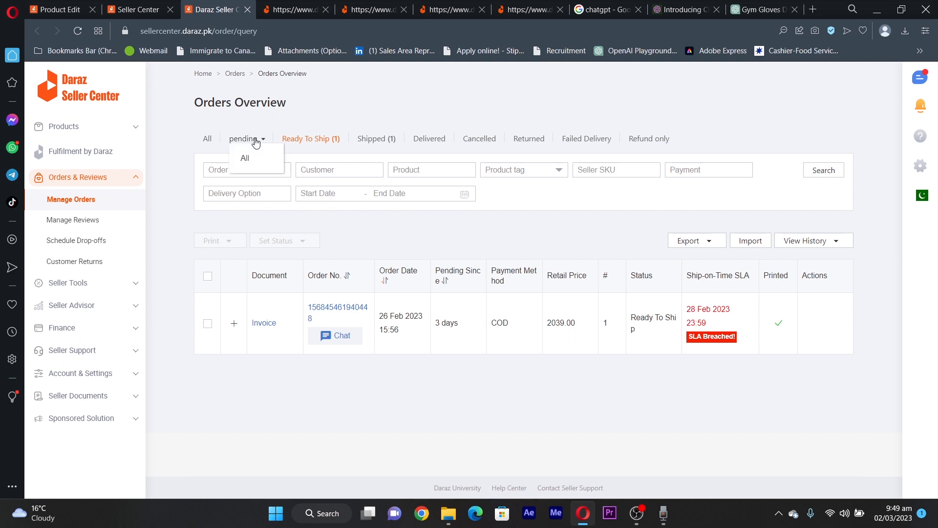
pyautogui.click(208, 277)
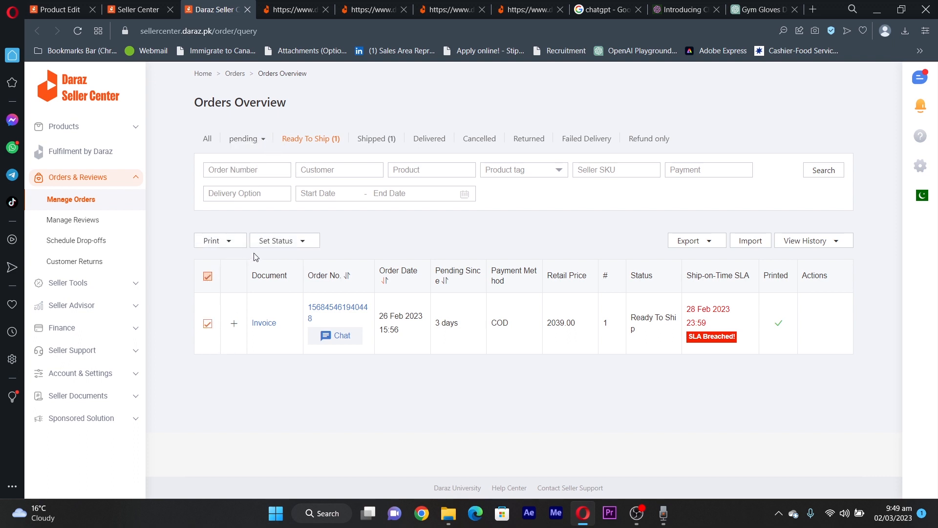
pyautogui.moveTo(272, 244)
pyautogui.click(208, 276)
pyautogui.click(209, 277)
pyautogui.click(228, 241)
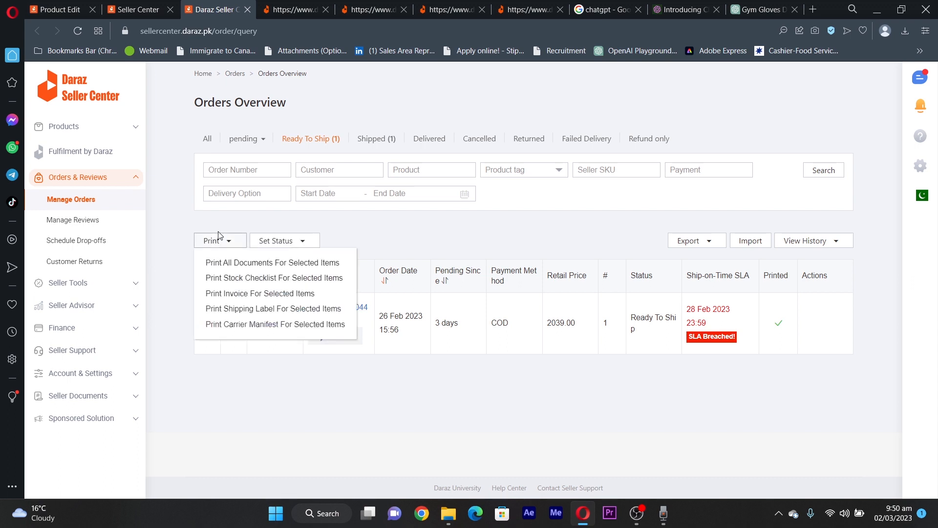
pyautogui.click(243, 309)
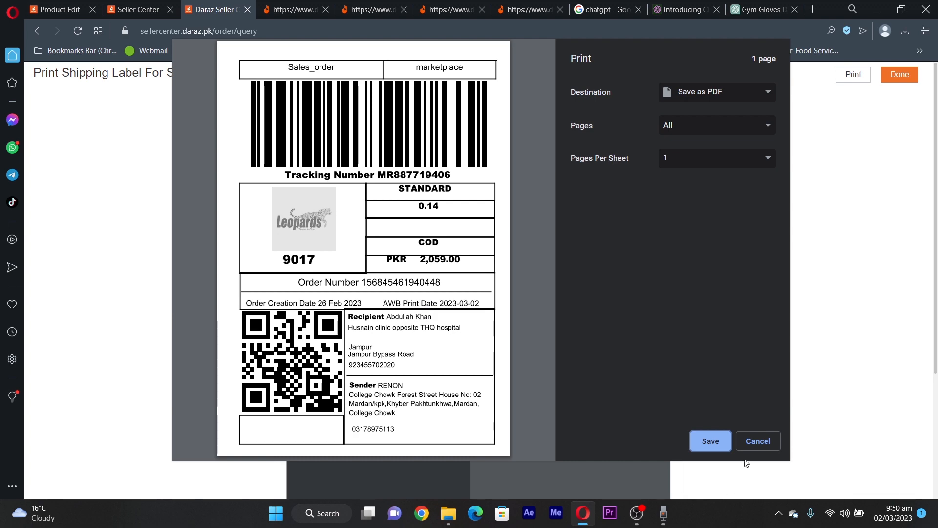
pyautogui.click(756, 443)
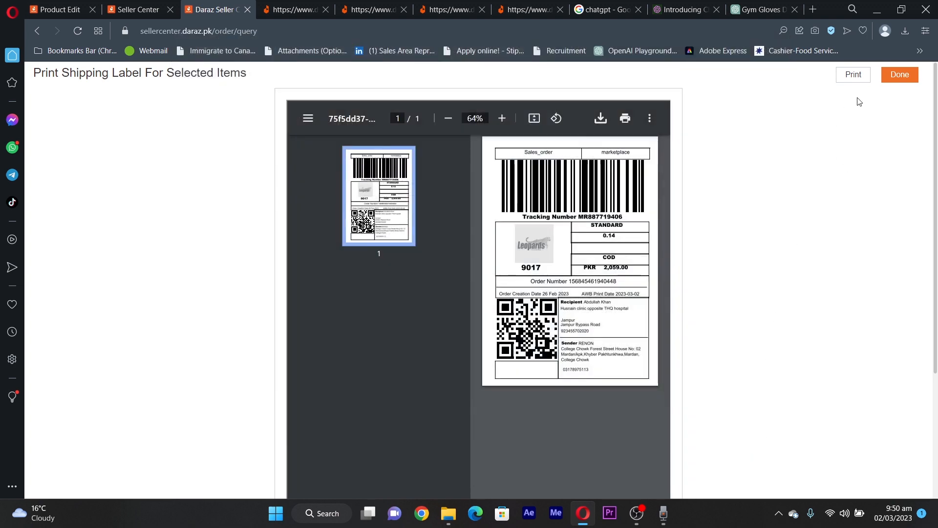
pyautogui.click(905, 79)
# Generate the invoice for the selected Ready To Ship order, cancel its print preview and return to the orders overview.
pyautogui.click(238, 244)
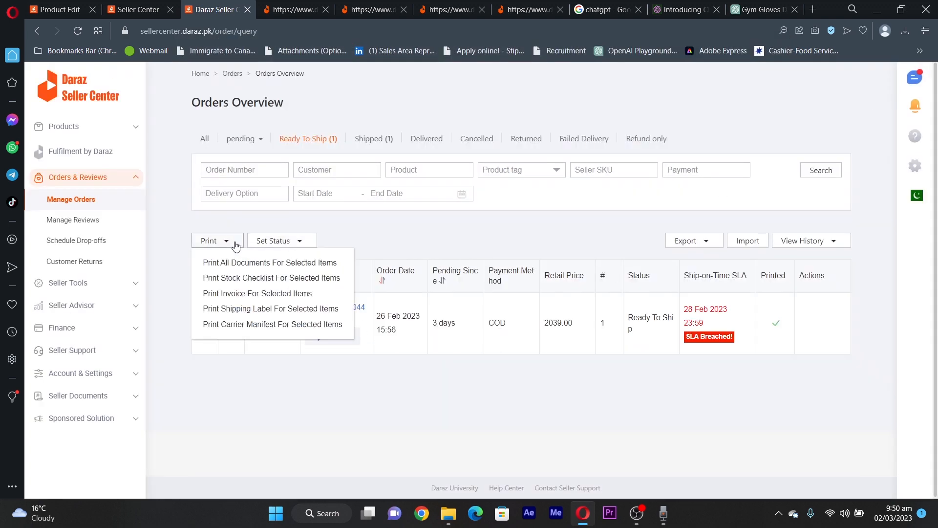
pyautogui.click(241, 299)
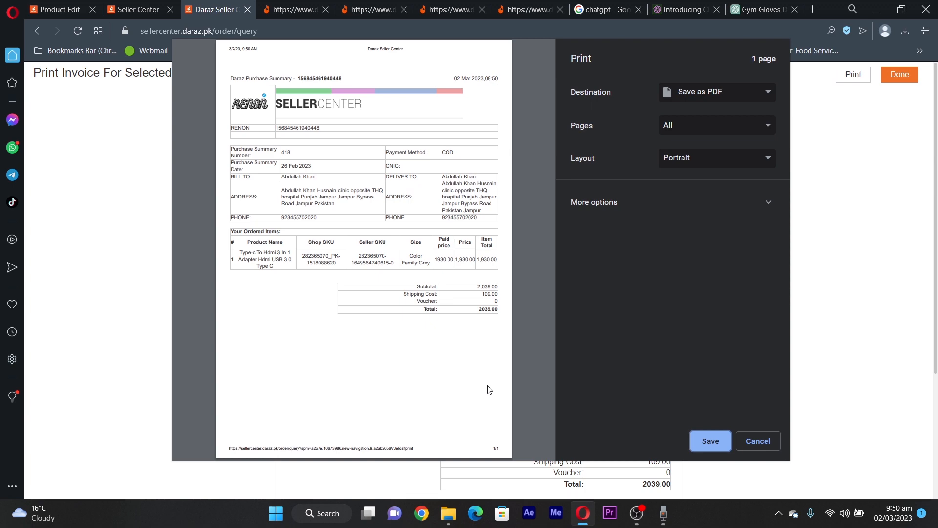
pyautogui.click(751, 447)
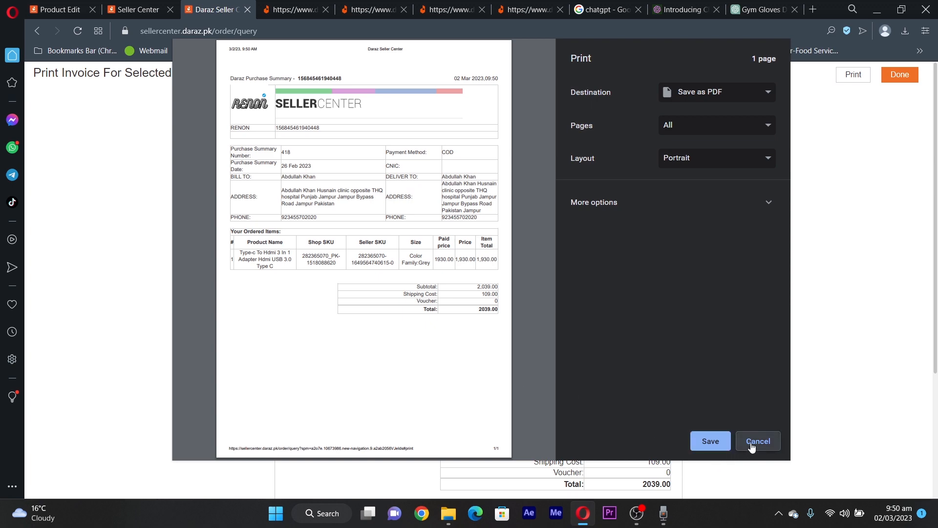
pyautogui.click(900, 74)
# Clear the selection of all Ready To Ship orders.
pyautogui.click(210, 249)
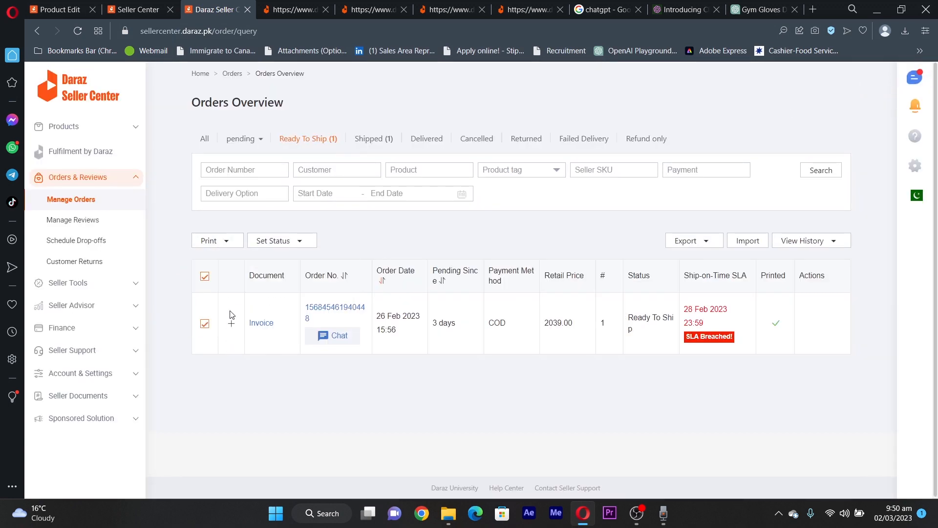
pyautogui.moveTo(230, 247)
pyautogui.click(208, 277)
pyautogui.click(206, 277)
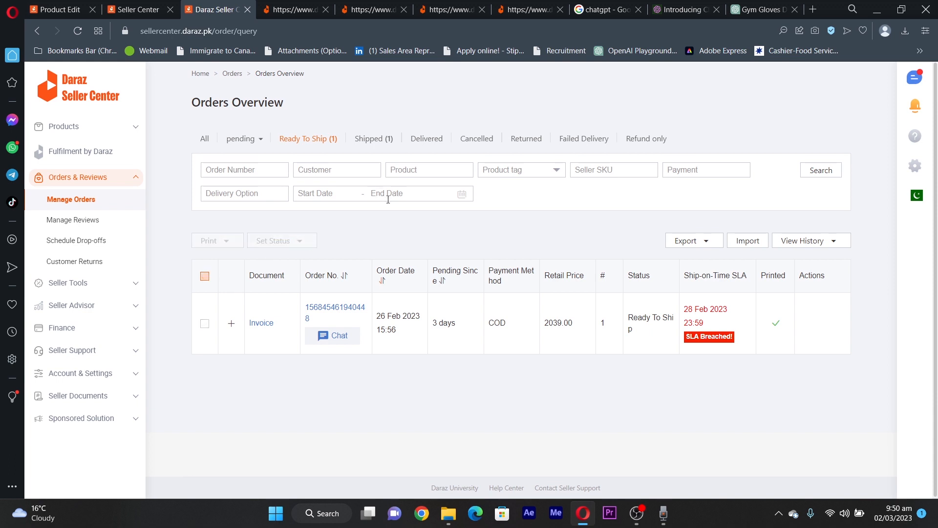
# Inspect the "SLA Breached!" flag in the Ship-on-Time SLA column of the Ready To Ship order.
pyautogui.moveTo(733, 337)
pyautogui.mouseDown()
pyautogui.moveTo(672, 335)
pyautogui.moveTo(735, 343)
pyautogui.moveTo(698, 348)
pyautogui.moveTo(684, 345)
pyautogui.moveTo(734, 341)
pyautogui.mouseUp()
pyautogui.click(706, 337)
pyautogui.click(712, 334)
pyautogui.click(737, 342)
pyautogui.moveTo(737, 341); pyautogui.dragTo(689, 345)
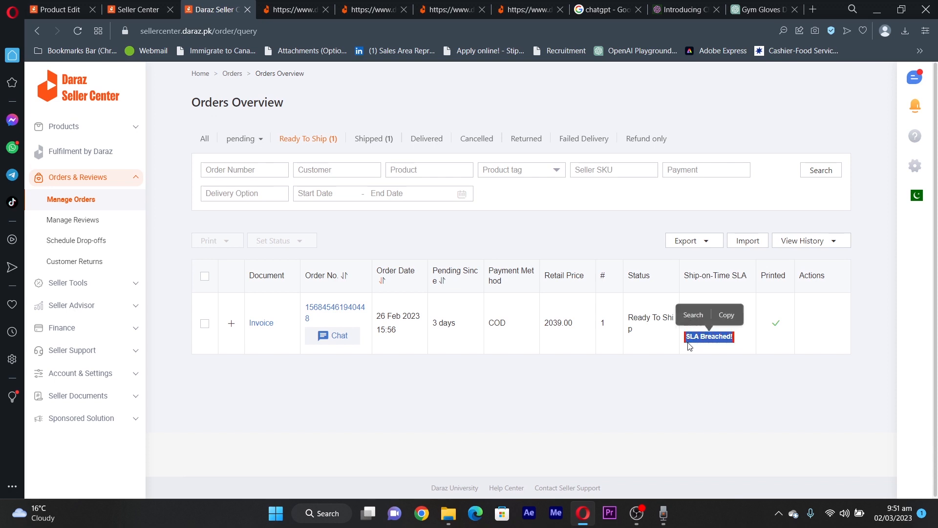
pyautogui.click(707, 336)
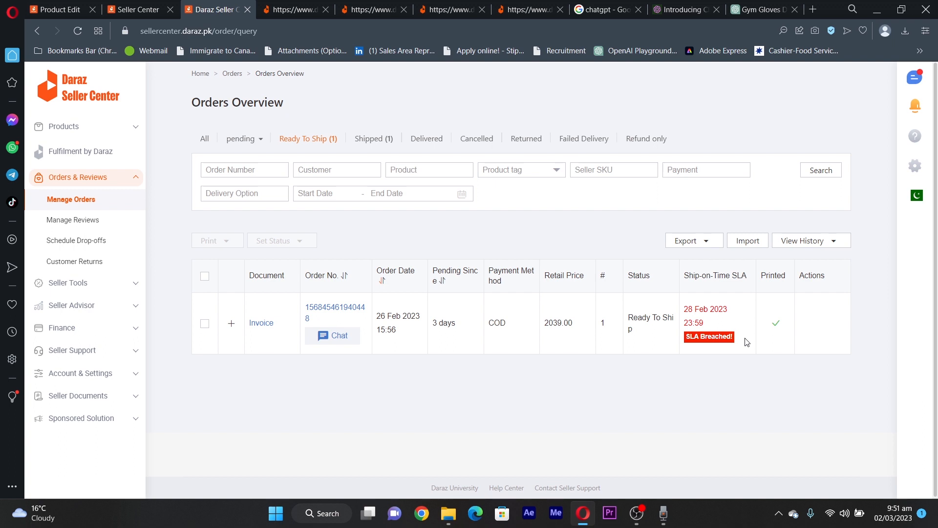
pyautogui.moveTo(739, 341); pyautogui.dragTo(687, 343)
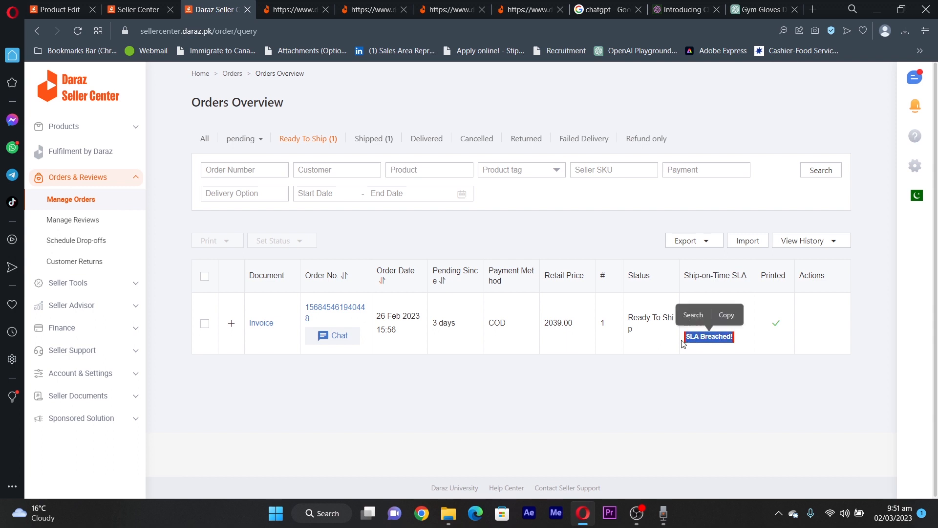
pyautogui.click(738, 341)
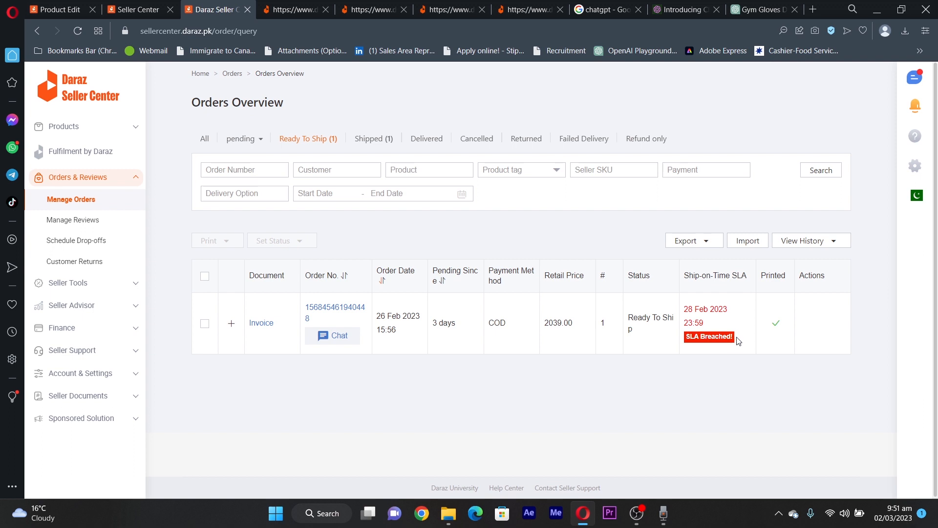
pyautogui.moveTo(738, 340); pyautogui.dragTo(687, 345)
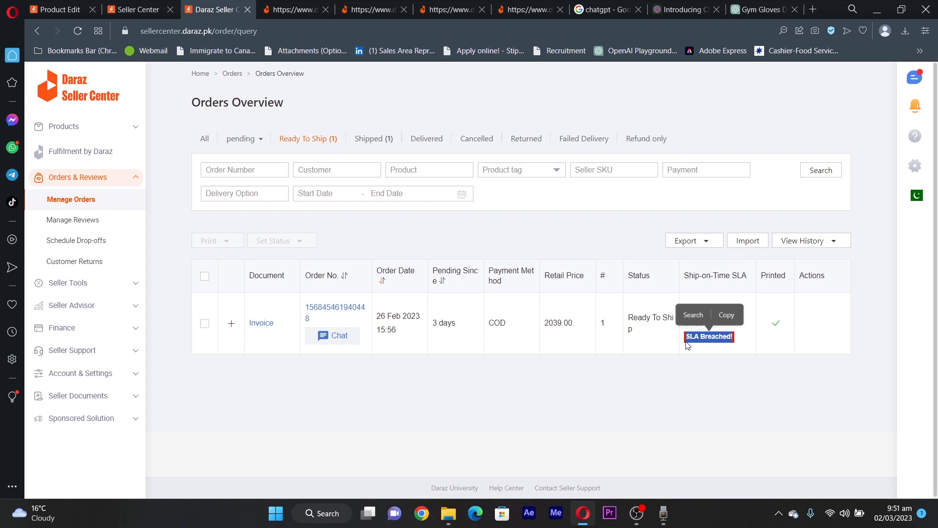
pyautogui.click(737, 341)
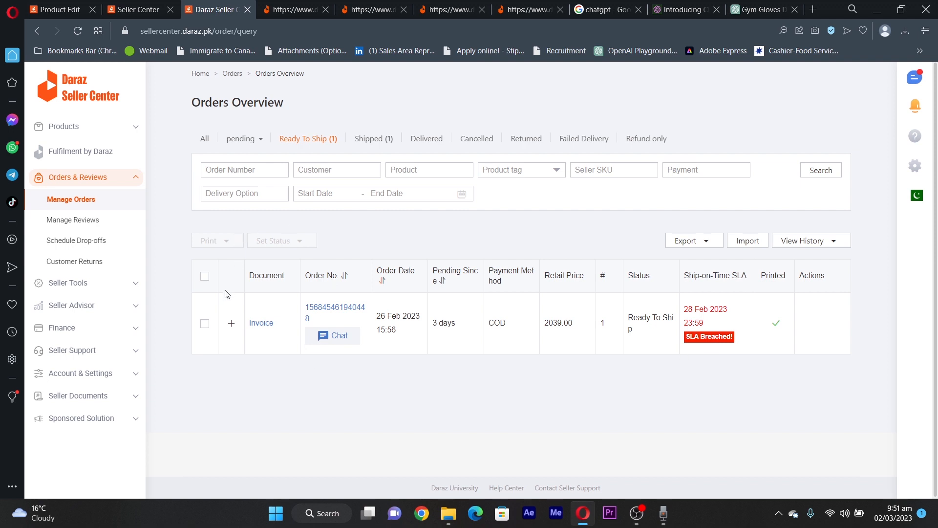
pyautogui.click(205, 276)
pyautogui.click(205, 276)
# View the Shipped orders and look through the list of Delivered orders.
pyautogui.click(375, 139)
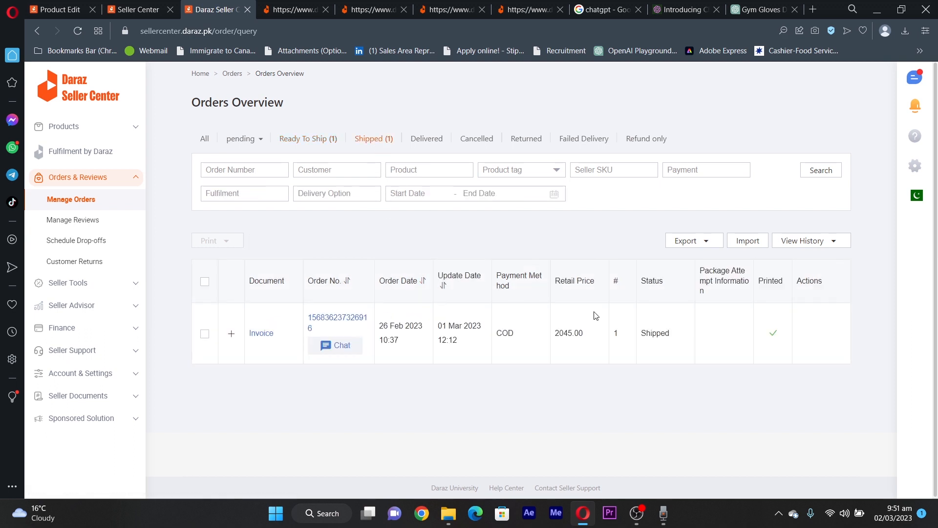
pyautogui.click(426, 142)
pyautogui.scroll(-10, 567, 336)
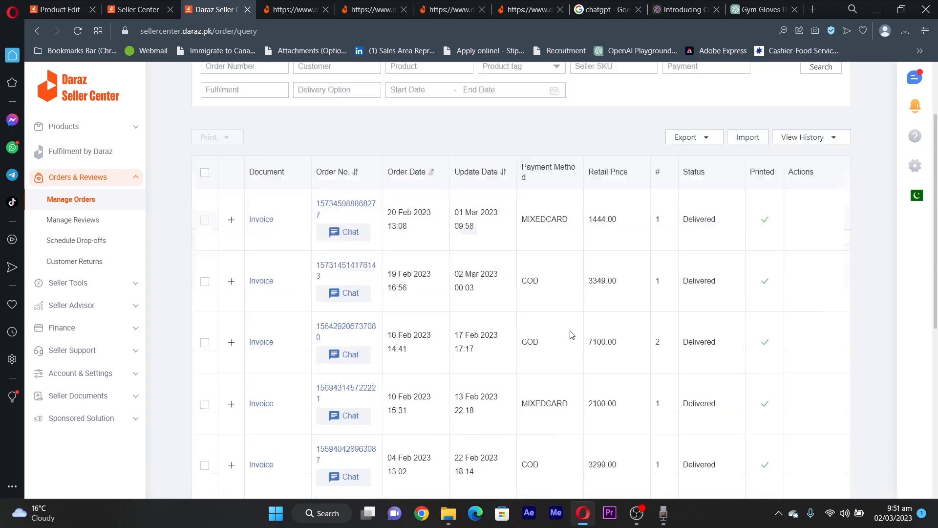
pyautogui.scroll(10, 570, 336)
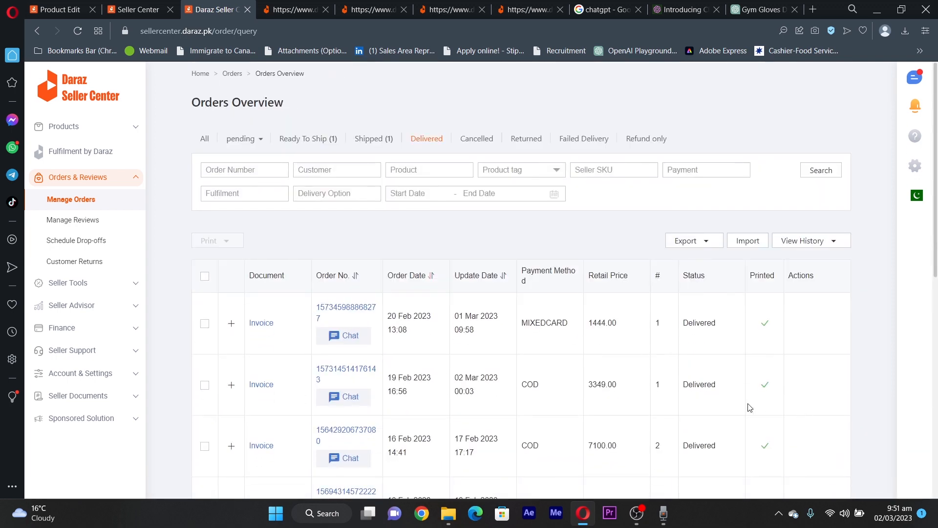
pyautogui.scroll(-5, 519, 356)
pyautogui.scroll(5, 540, 247)
# Look through the list of Cancelled orders.
pyautogui.click(480, 141)
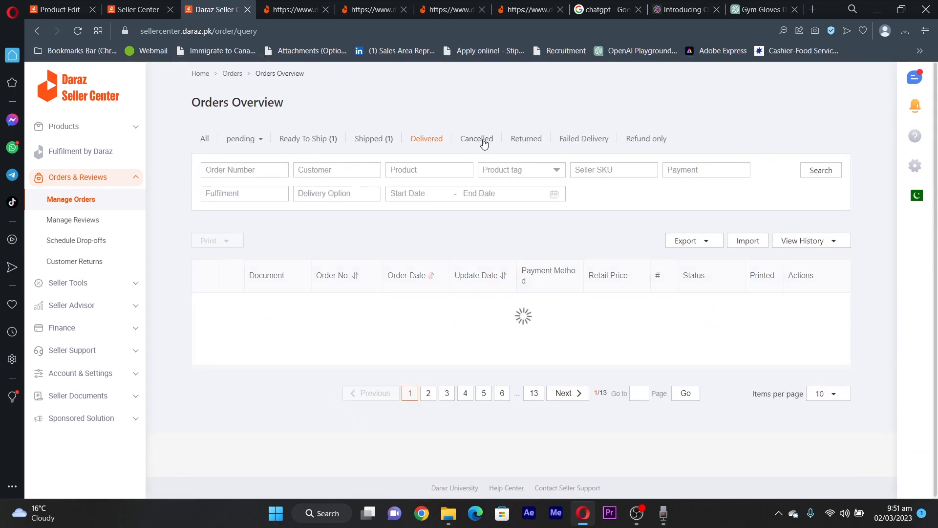
pyautogui.scroll(-5, 477, 330)
pyautogui.scroll(5, 479, 319)
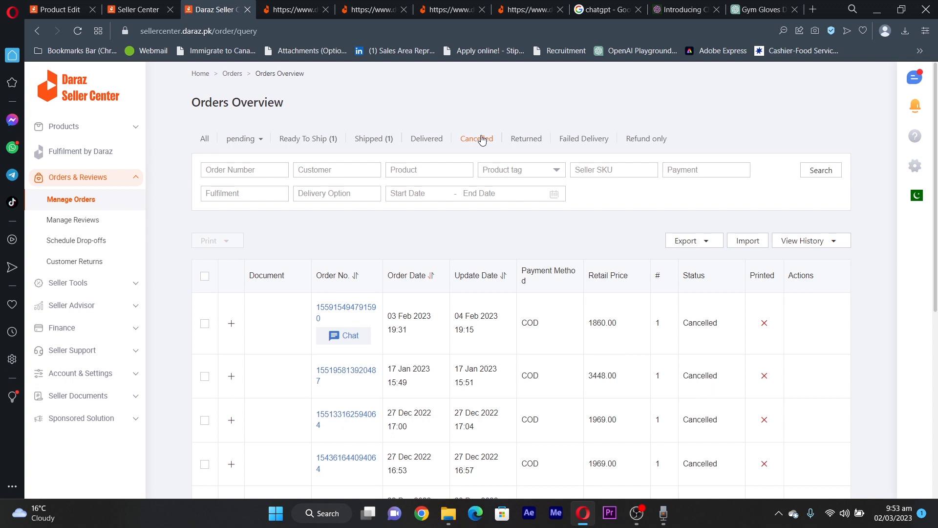
# Look through the Returned orders and show the Failed Delivery orders.
pyautogui.click(521, 139)
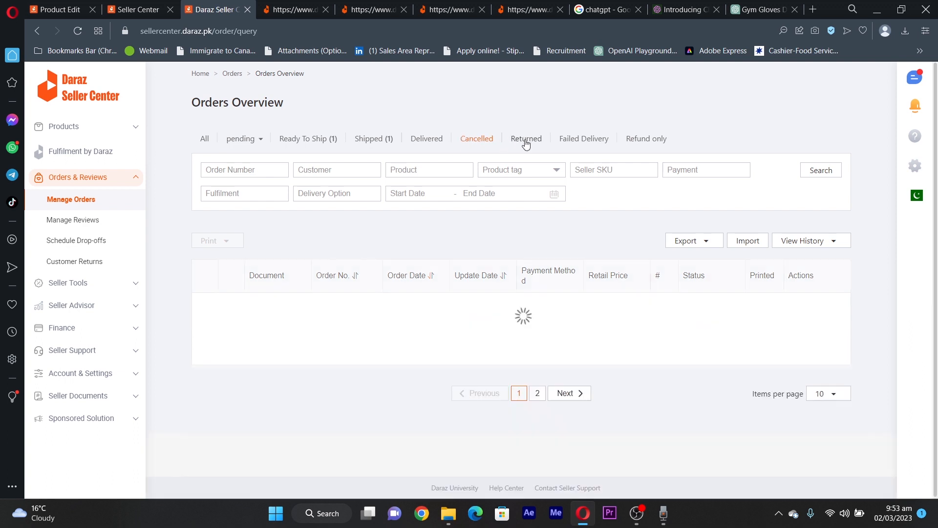
pyautogui.scroll(-6, 501, 385)
pyautogui.scroll(6, 501, 384)
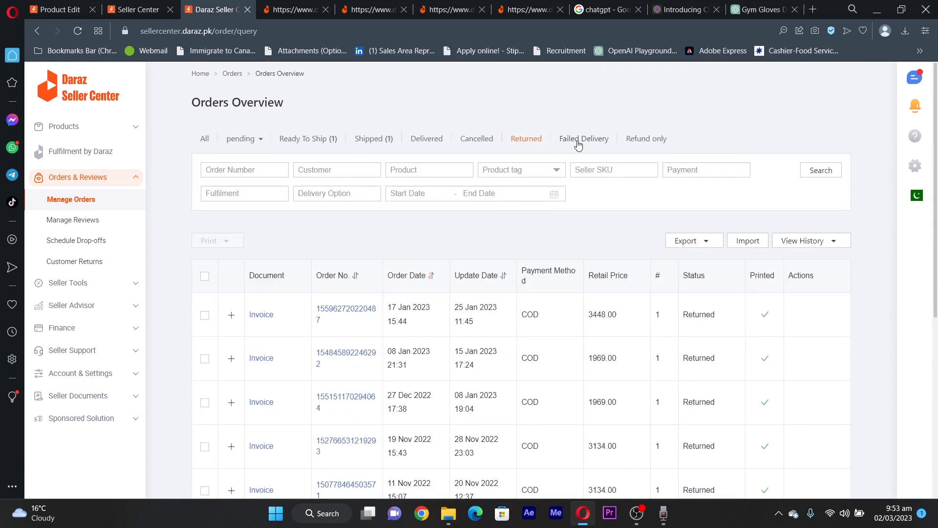
pyautogui.scroll(-1, 531, 296)
pyautogui.scroll(1, 532, 296)
pyautogui.click(590, 141)
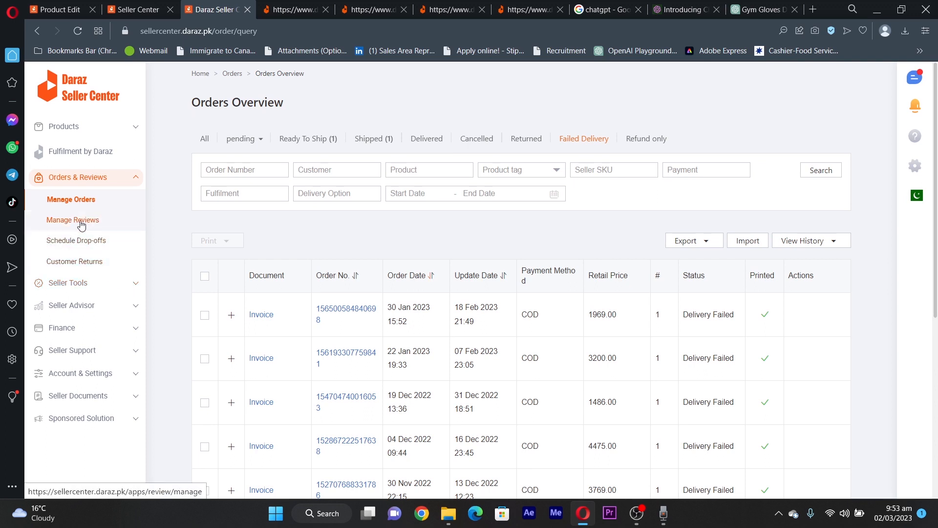
# Open Manage Reviews in a new browser tab and look through the product reviews, their ratings and reply status.
pyautogui.rightClick(62, 223)
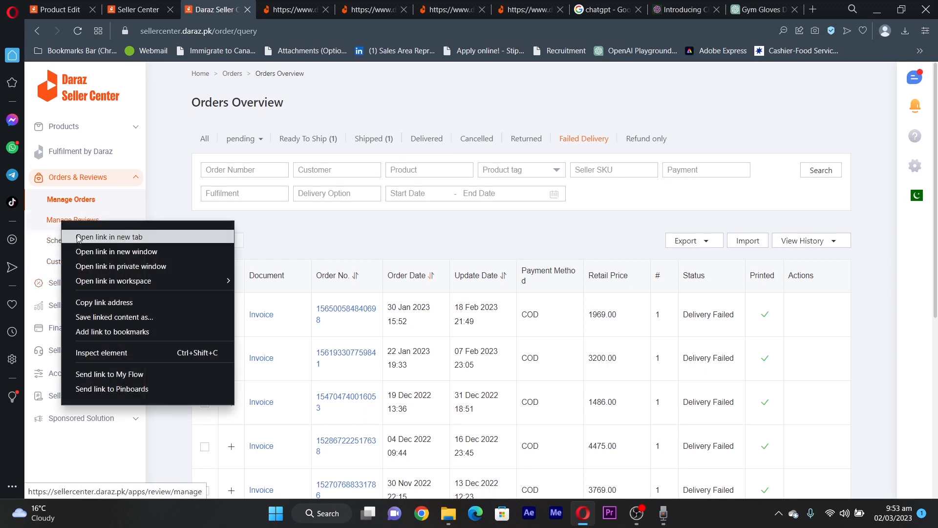
pyautogui.click(78, 237)
pyautogui.click(269, 9)
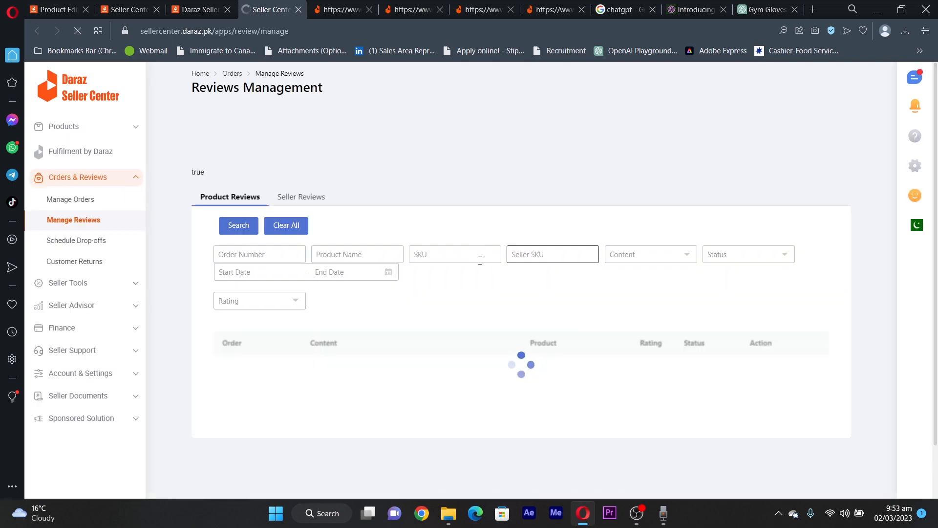
pyautogui.scroll(-7, 488, 287)
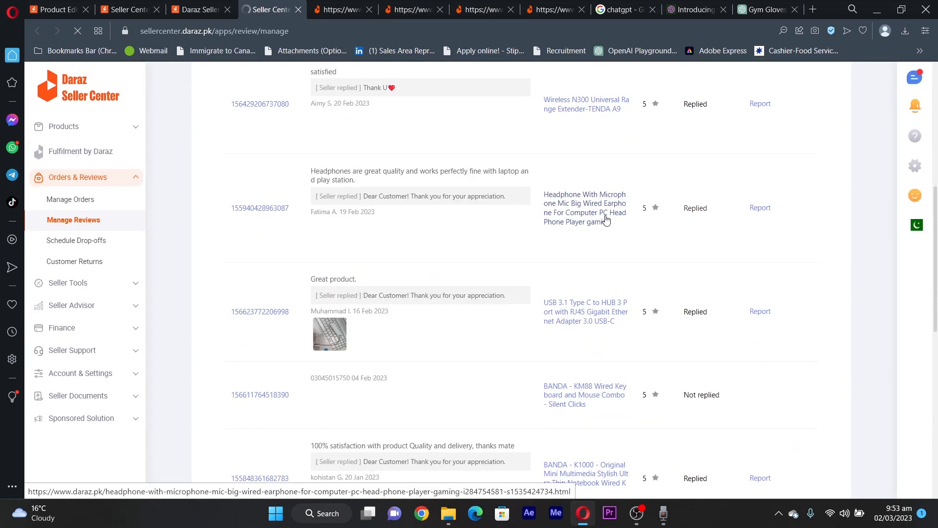
pyautogui.scroll(-1, 640, 156)
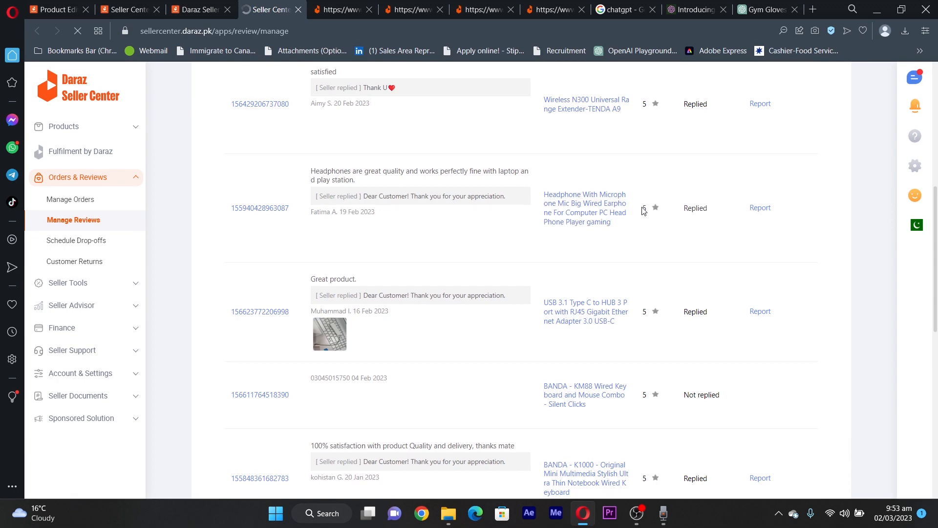
pyautogui.scroll(-3, 648, 260)
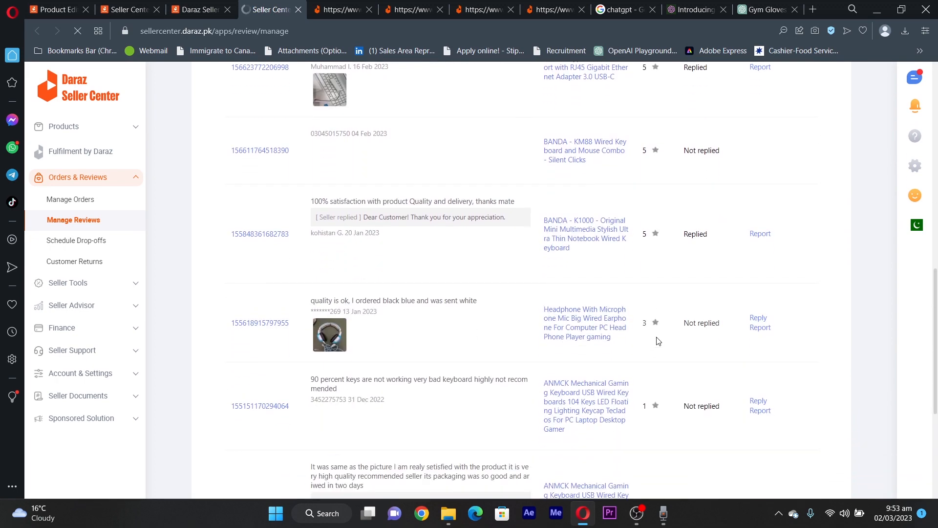
pyautogui.scroll(2, 625, 337)
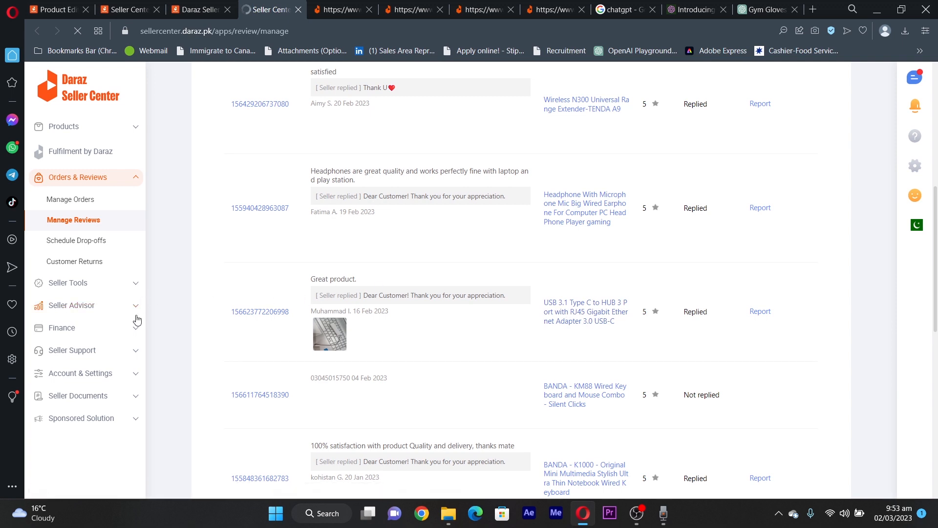
# Open Business Advisor from Seller Advisor in a new browser tab and examine its Key Metrics chart and Product Board.
pyautogui.click(123, 308)
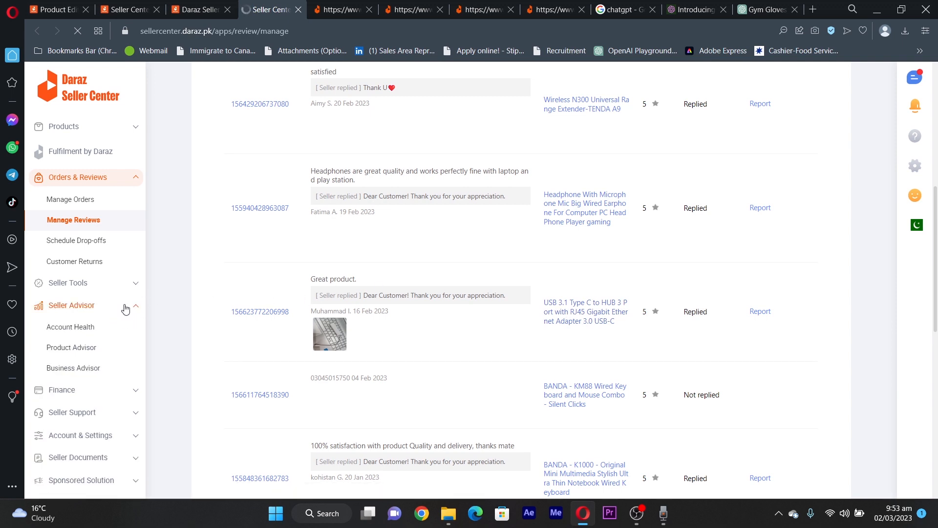
pyautogui.rightClick(72, 331)
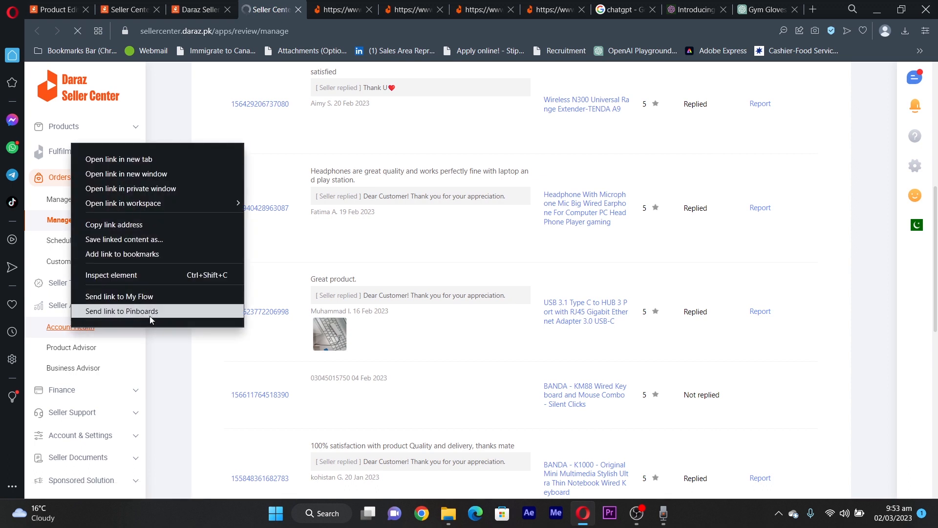
pyautogui.rightClick(77, 369)
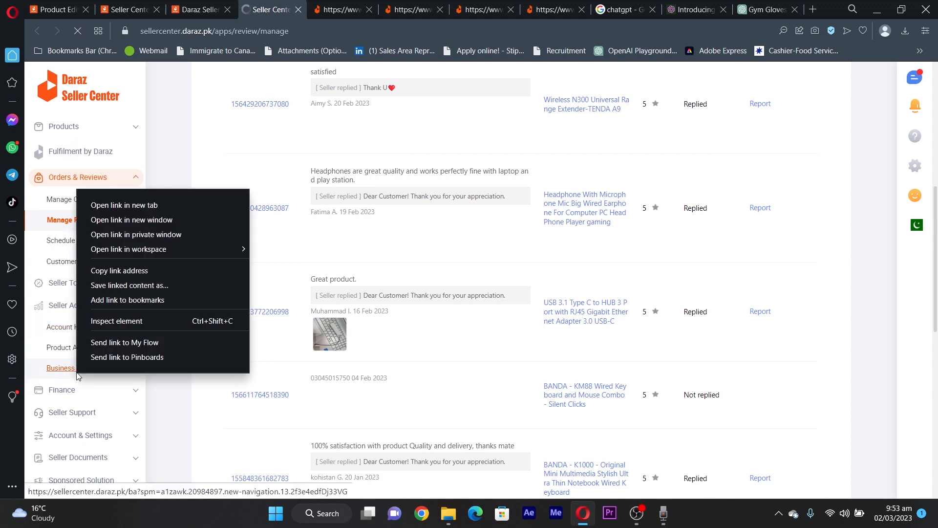
pyautogui.click(113, 202)
pyautogui.click(323, 13)
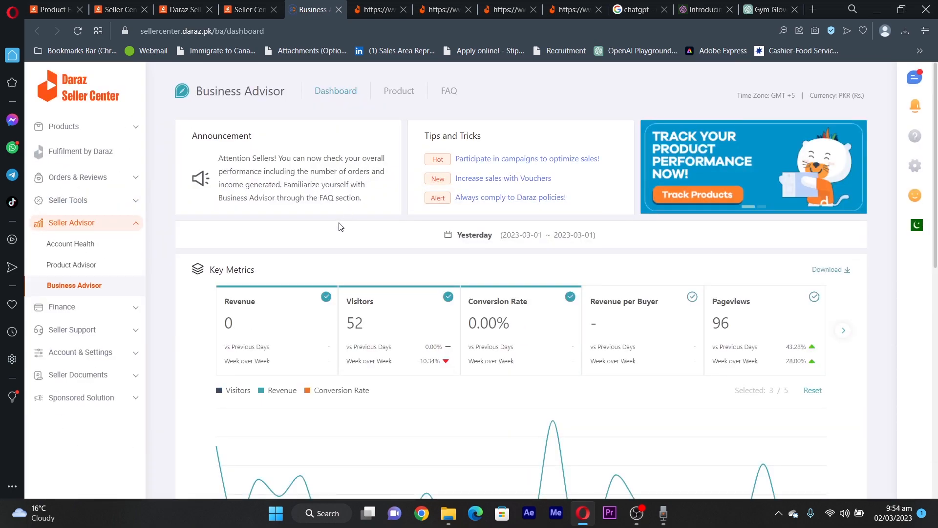
pyautogui.scroll(-4, 341, 226)
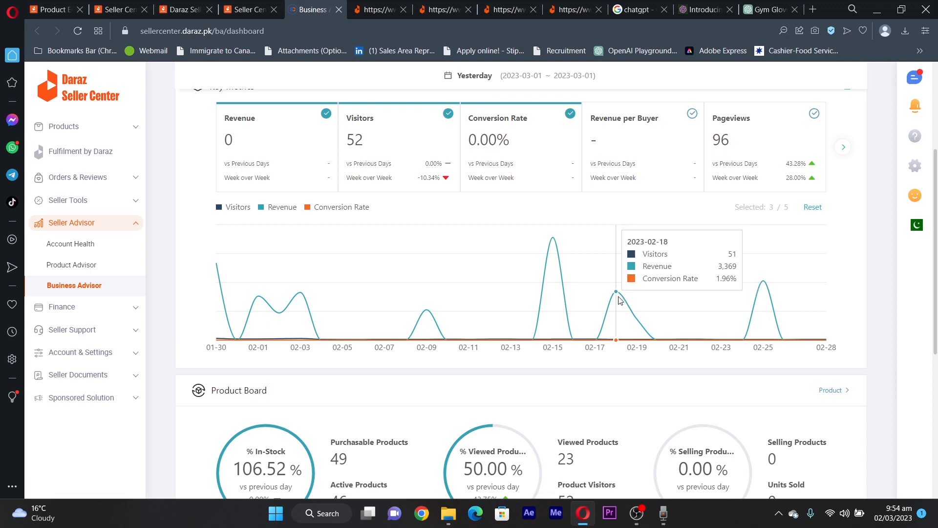
pyautogui.scroll(-5, 619, 303)
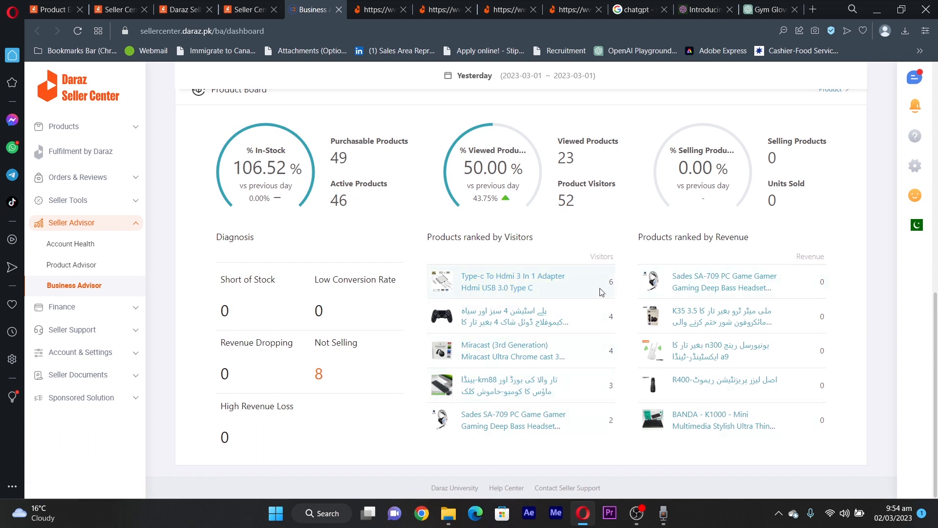
pyautogui.scroll(3, 546, 289)
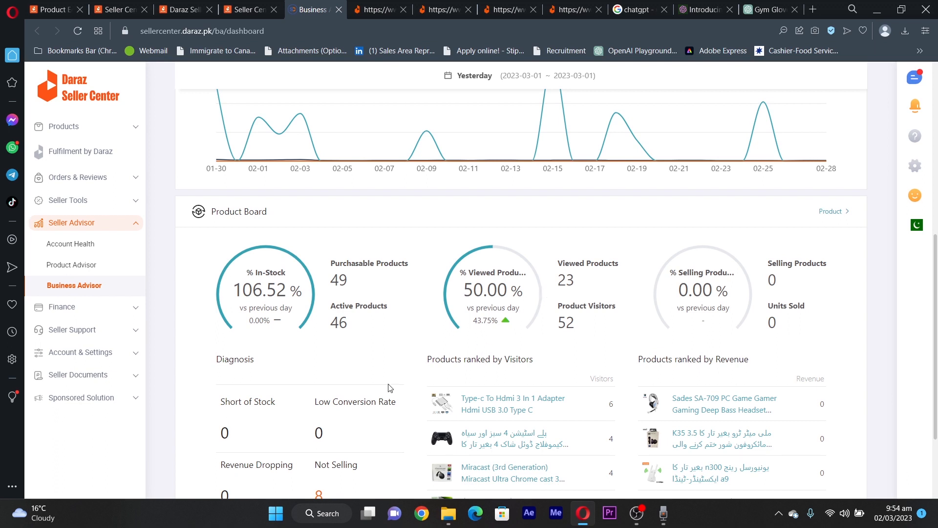
# Open Account statements from Finance in a new browser tab.
pyautogui.click(121, 312)
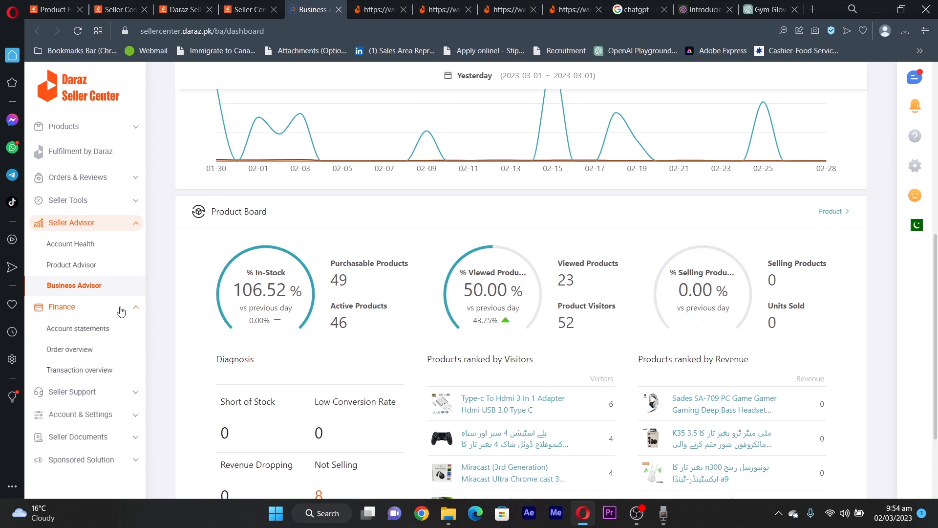
pyautogui.rightClick(81, 334)
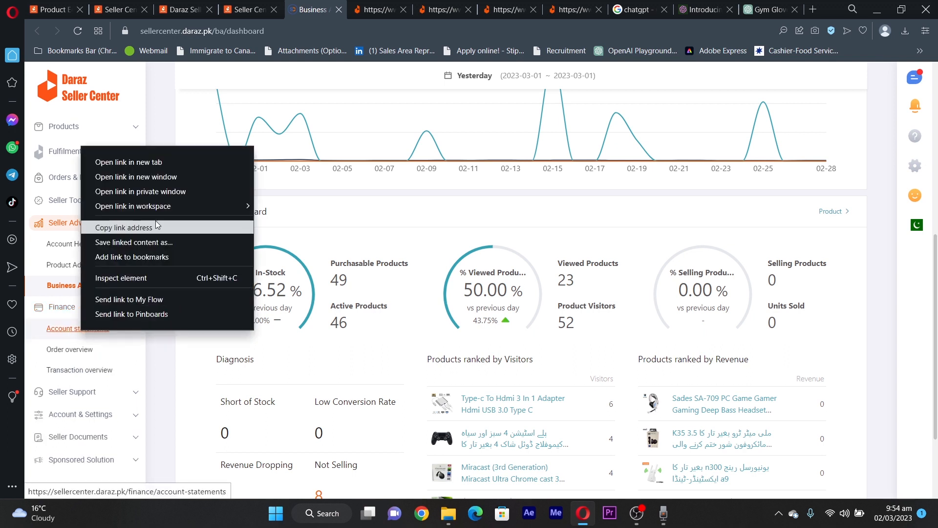
pyautogui.click(183, 164)
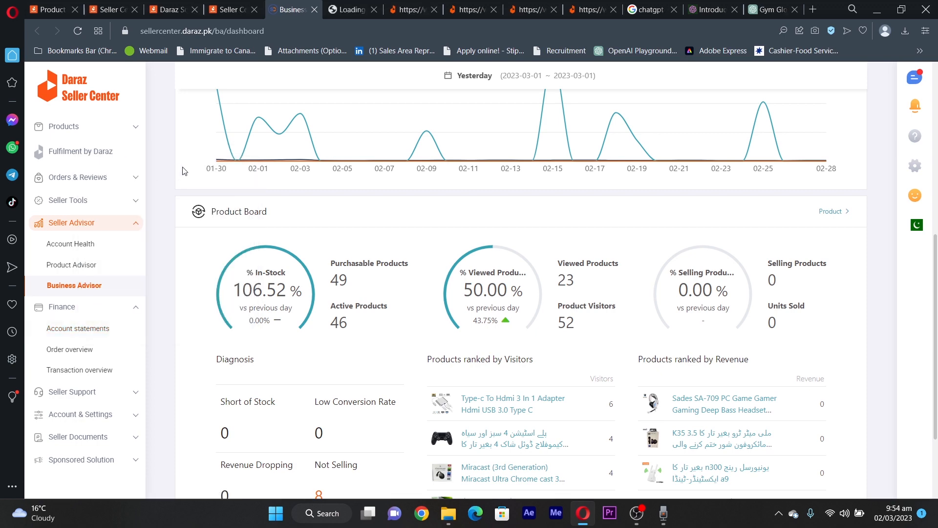
# Switch to the Account Statement tab and examine the total payout and the delivered orders, returned orders and services breakdown.
pyautogui.click(335, 4)
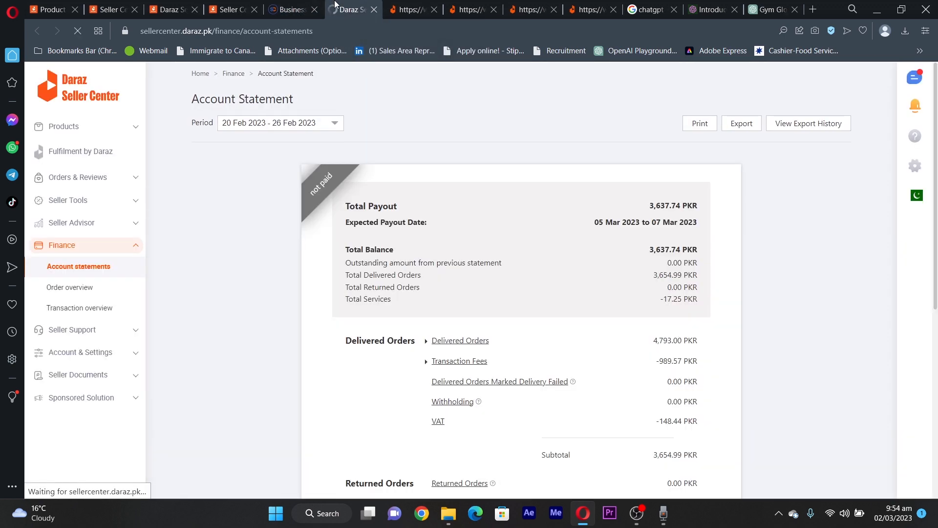
pyautogui.scroll(-4, 380, 205)
pyautogui.scroll(4, 380, 201)
pyautogui.scroll(-2, 380, 202)
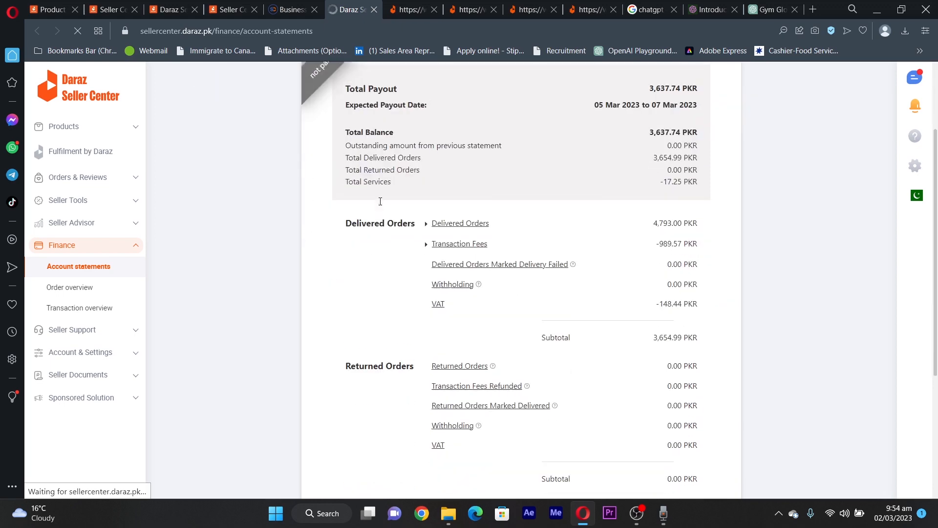
pyautogui.moveTo(668, 84); pyautogui.dragTo(672, 83)
pyautogui.click(652, 84)
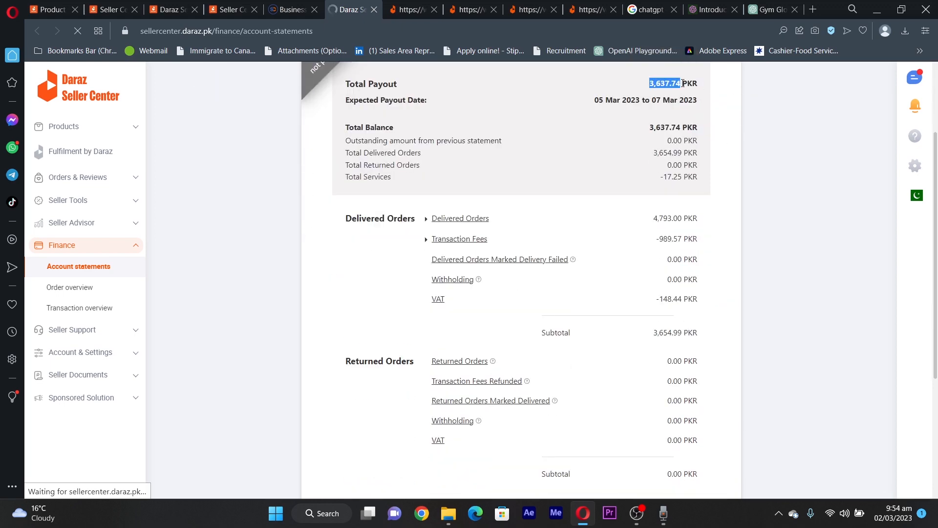
pyautogui.click(635, 97)
pyautogui.scroll(-1, 637, 98)
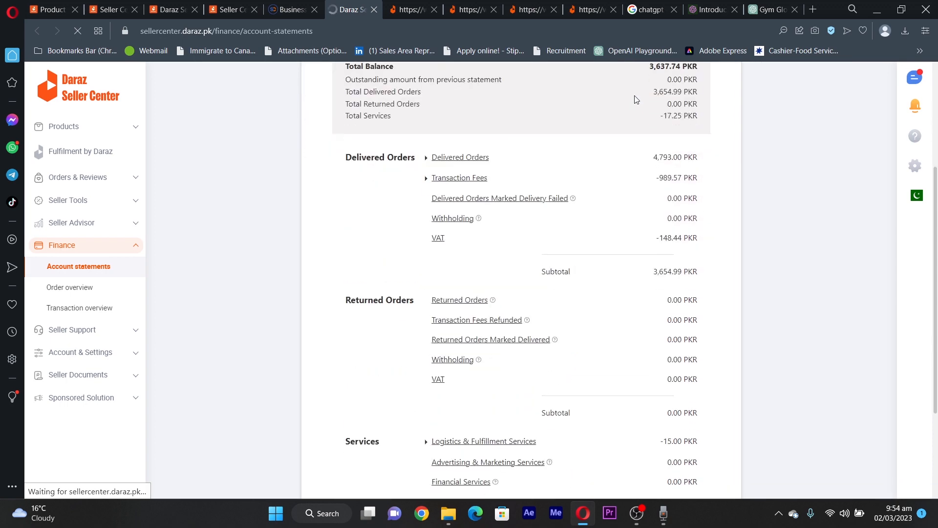
pyautogui.scroll(1, 644, 117)
pyautogui.moveTo(651, 84); pyautogui.dragTo(698, 84)
pyautogui.click(642, 147)
pyautogui.scroll(-3, 544, 271)
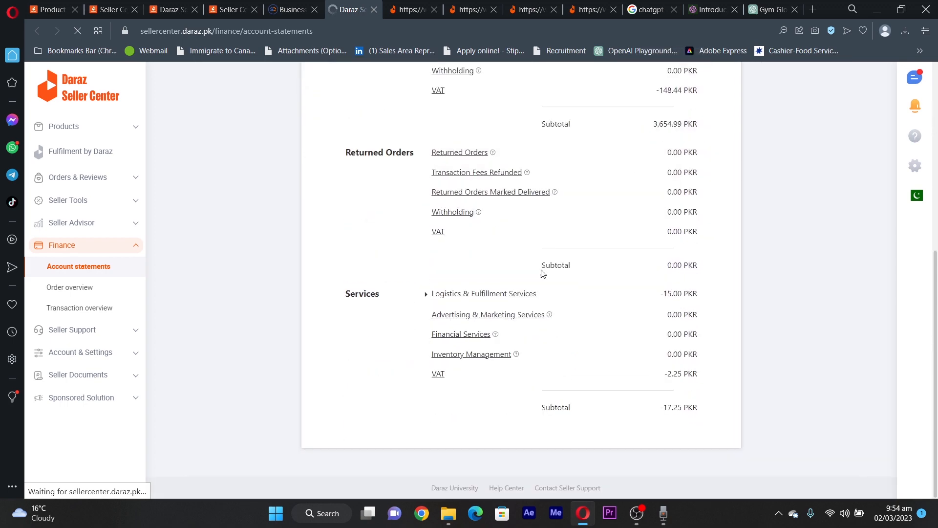
pyautogui.scroll(5, 544, 271)
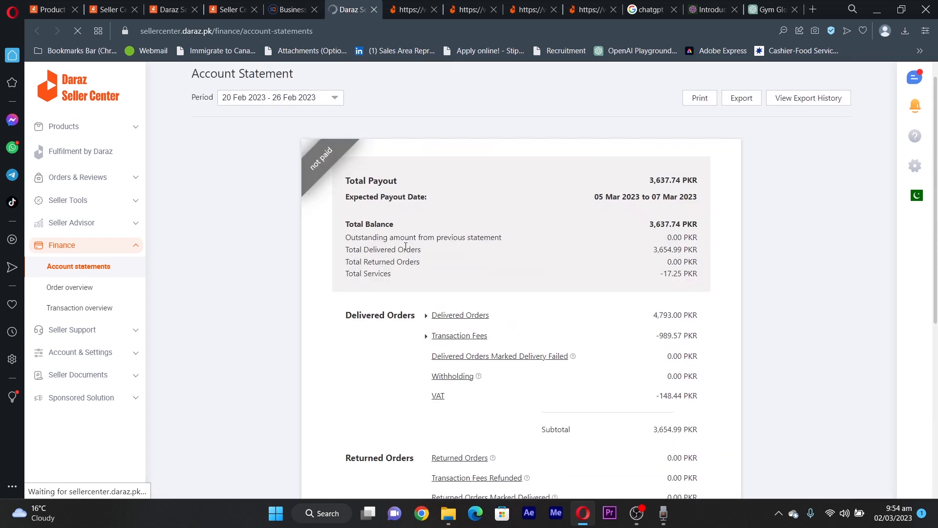
# Check the expected payout date in the summary of the 20 Feb 2023 - 26 Feb 2023 statement.
pyautogui.moveTo(597, 201); pyautogui.dragTo(699, 196)
pyautogui.click(598, 197)
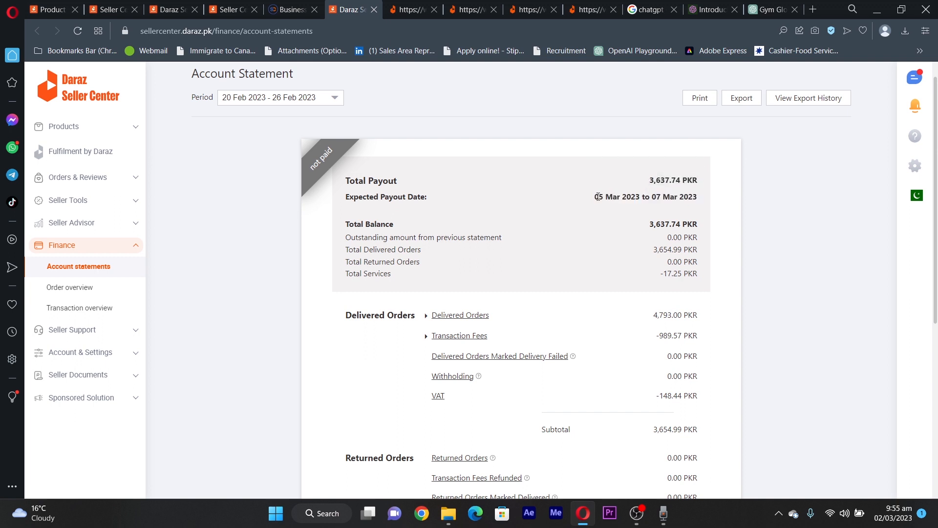
pyautogui.moveTo(594, 197)
pyautogui.mouseDown()
pyautogui.moveTo(697, 196)
pyautogui.moveTo(595, 202)
pyautogui.mouseUp()
pyautogui.click(597, 202)
pyautogui.scroll(-4, 562, 205)
pyautogui.scroll(5, 562, 205)
# Set the statement period to 13 Feb 2023 - 19 Feb 2023 and look through that statement.
pyautogui.click(245, 129)
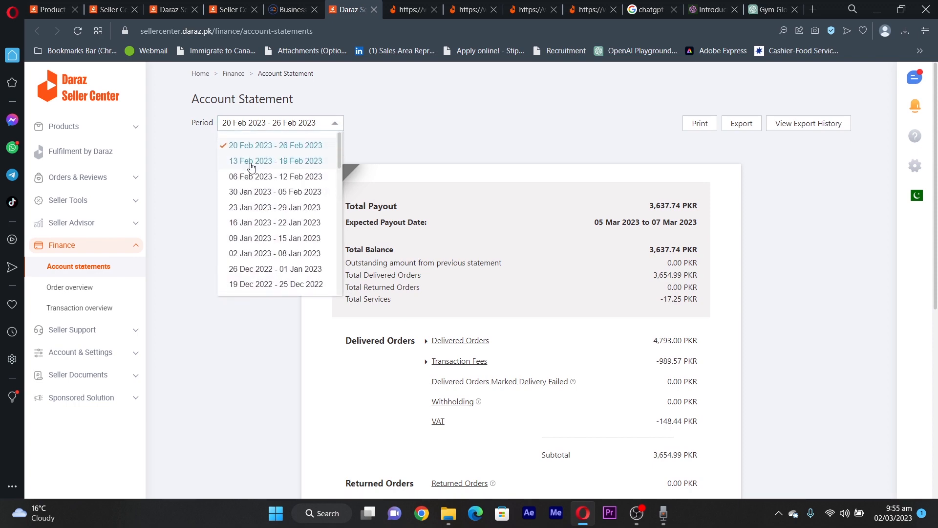
pyautogui.click(250, 162)
pyautogui.scroll(-3, 546, 191)
pyautogui.scroll(-3, 549, 191)
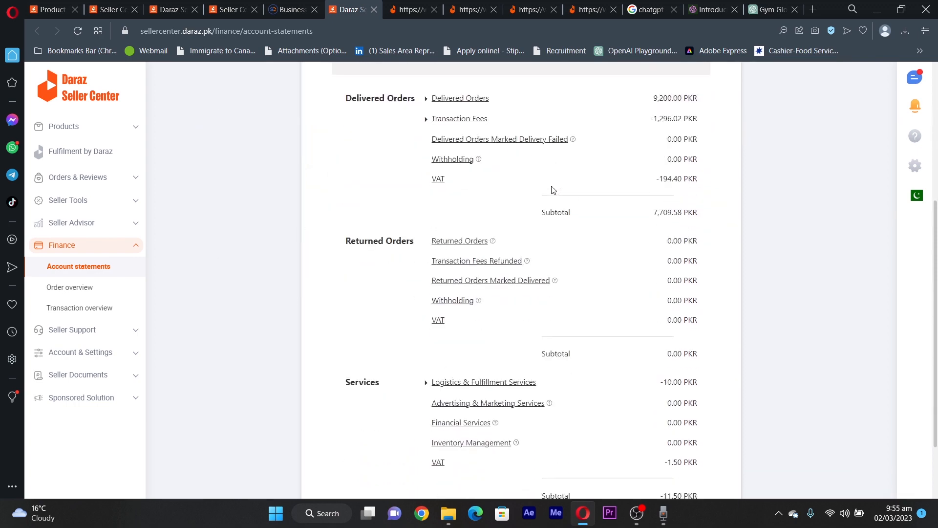
pyautogui.scroll(6, 577, 205)
pyautogui.scroll(-2, 630, 207)
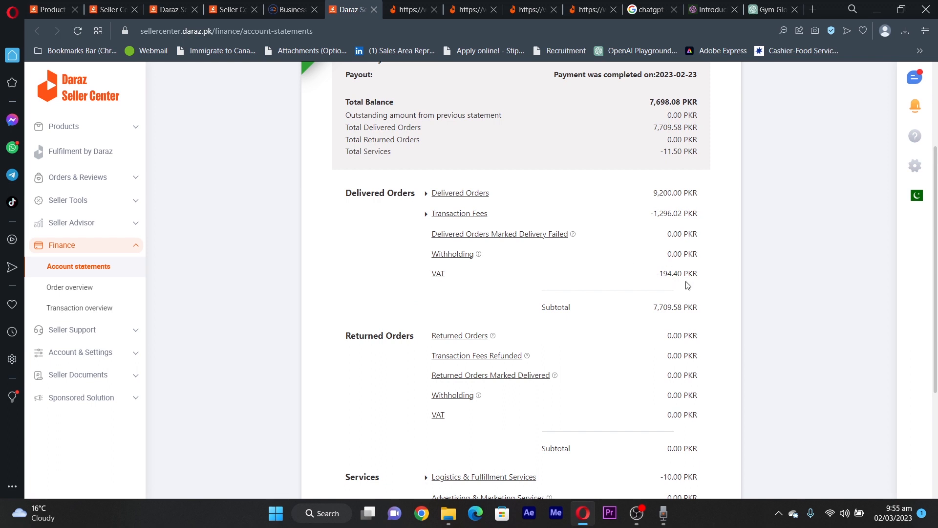
pyautogui.scroll(2, 688, 285)
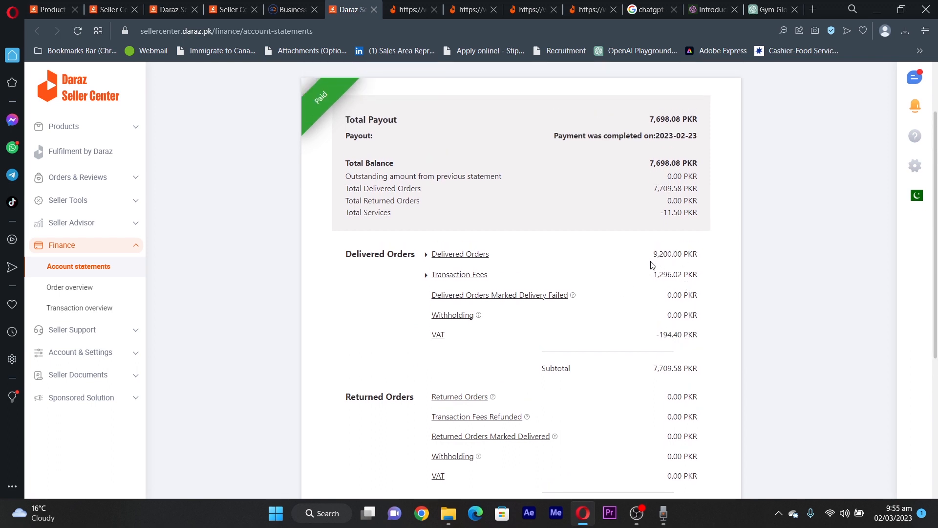
# Examine the Delivered Orders amount in the 13 Feb 2023 - 19 Feb 2023 statement.
pyautogui.moveTo(653, 261); pyautogui.dragTo(680, 258)
pyautogui.click(682, 259)
pyautogui.moveTo(654, 256); pyautogui.dragTo(686, 256)
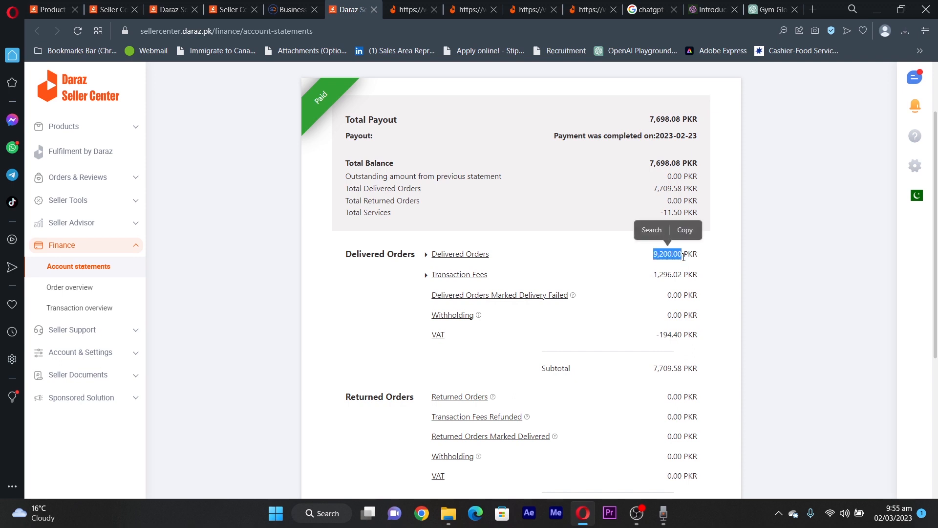
pyautogui.click(663, 262)
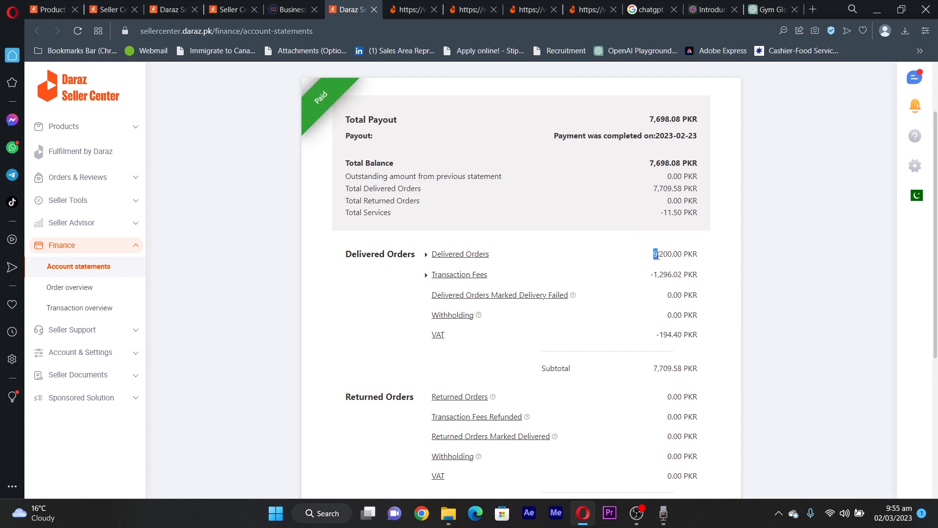
pyautogui.moveTo(657, 255); pyautogui.dragTo(690, 255)
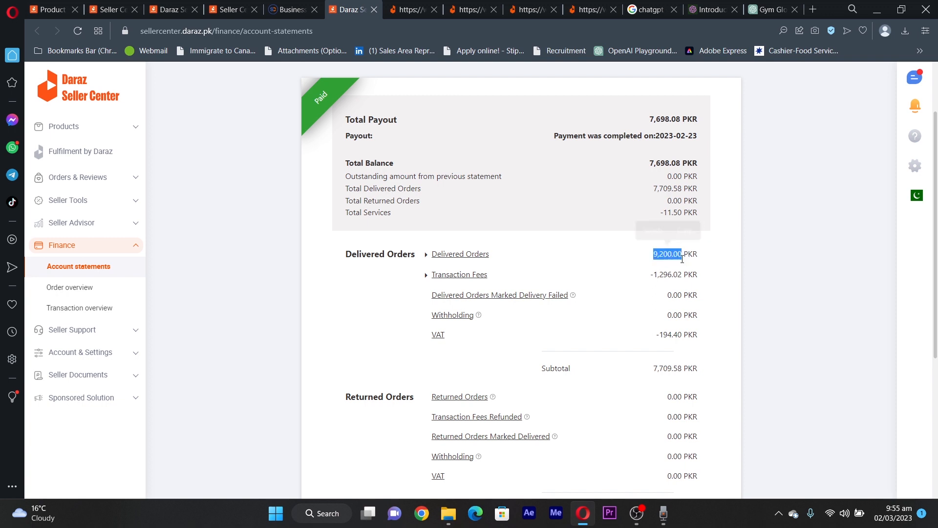
pyautogui.click(681, 263)
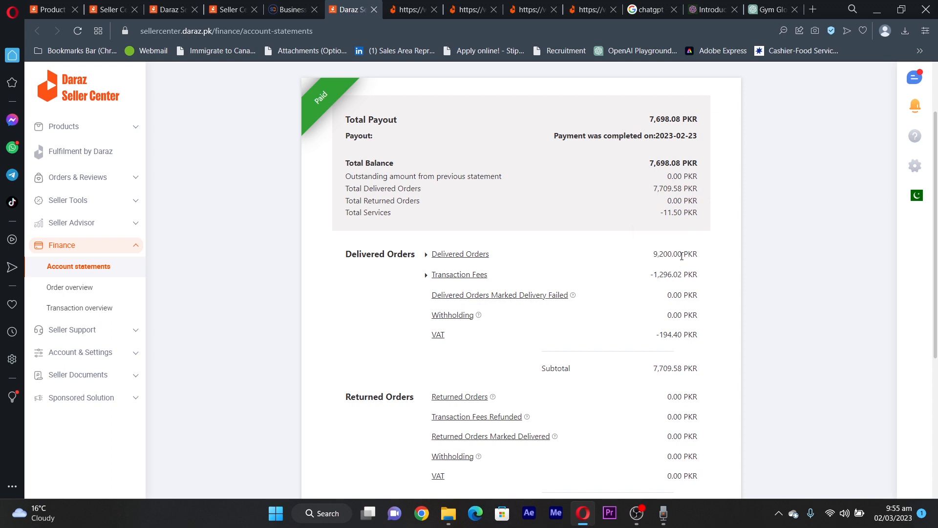
pyautogui.moveTo(682, 255); pyautogui.dragTo(659, 255)
pyautogui.click(653, 263)
# Expand Transaction Fees to examine the payment, commission and shipping fees, and collapse the breakdown again.
pyautogui.moveTo(651, 275); pyautogui.dragTo(693, 275)
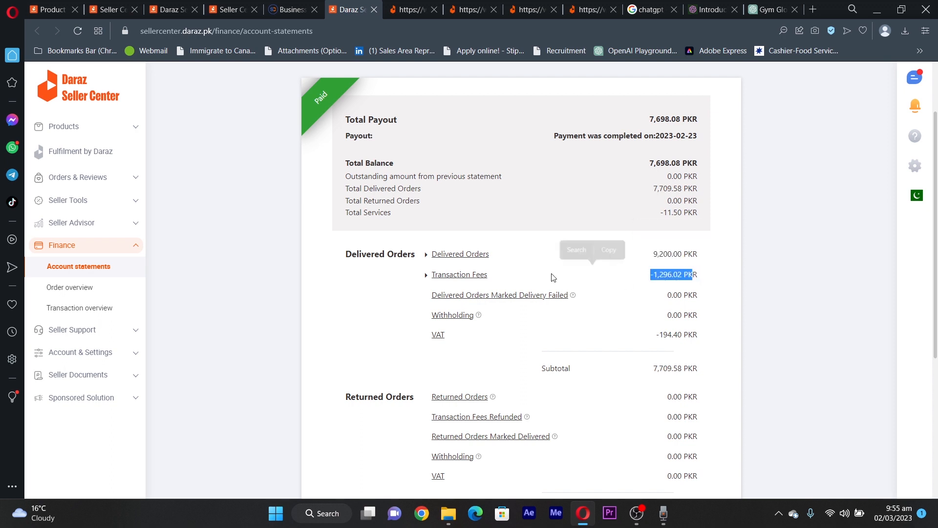
pyautogui.click(426, 274)
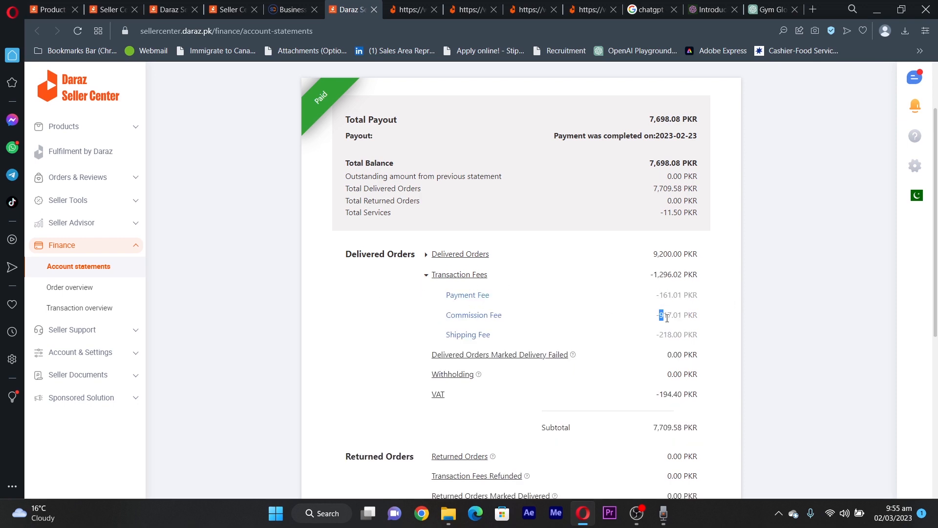
pyautogui.moveTo(667, 318); pyautogui.dragTo(699, 337)
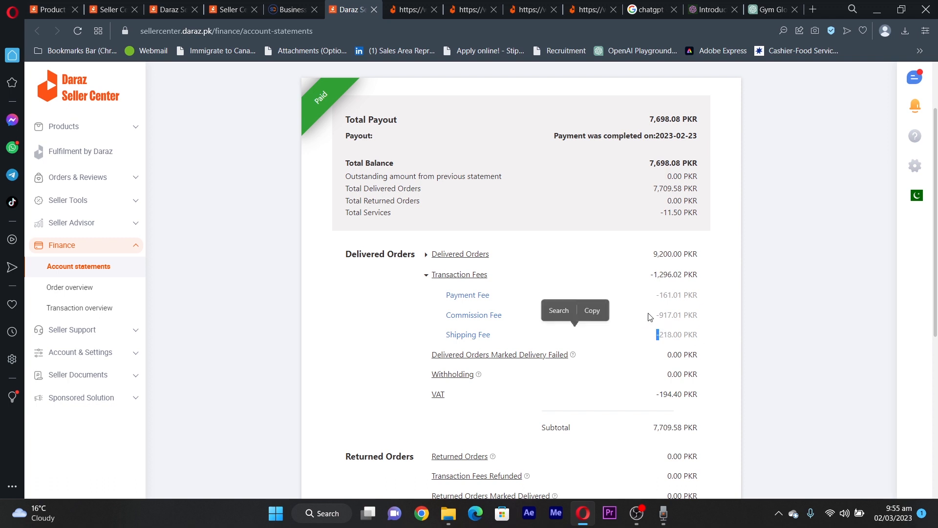
pyautogui.click(651, 318)
pyautogui.doubleClick(660, 317)
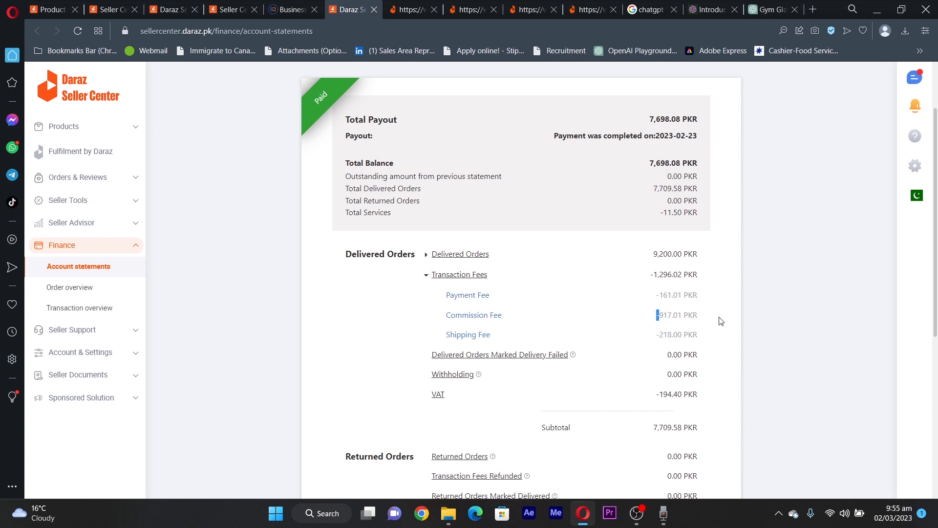
pyautogui.click(690, 313)
pyautogui.scroll(-6, 685, 310)
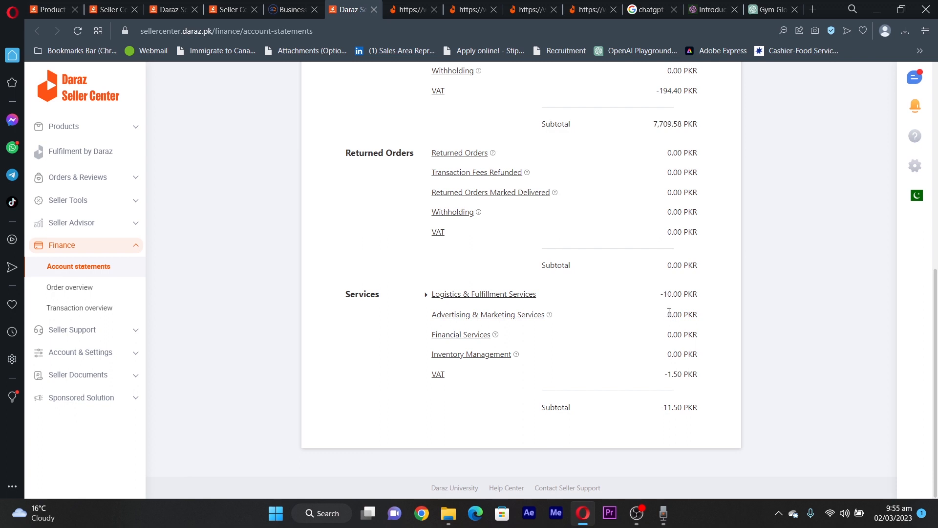
pyautogui.scroll(4, 669, 311)
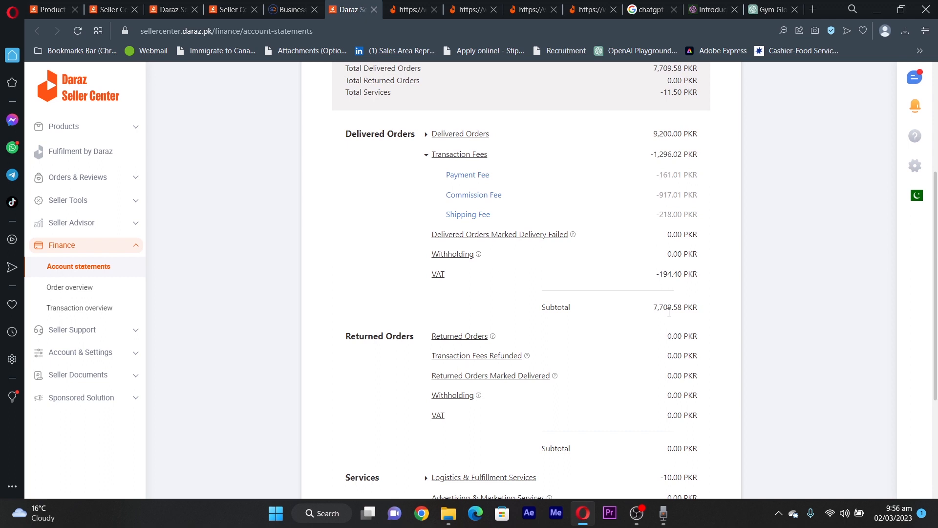
pyautogui.click(427, 156)
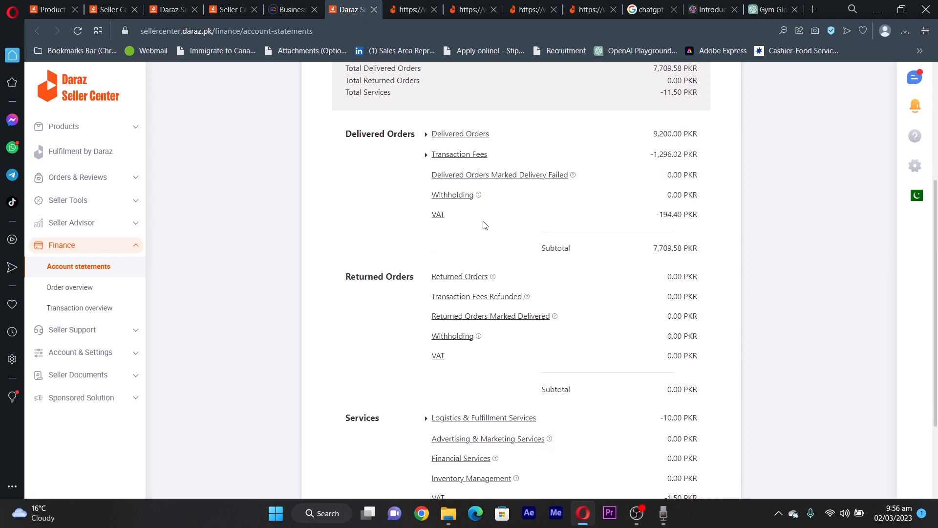
# Review the whole account statement from the payout summary down to the services subtotal.
pyautogui.scroll(-2, 660, 260)
pyautogui.scroll(7, 447, 218)
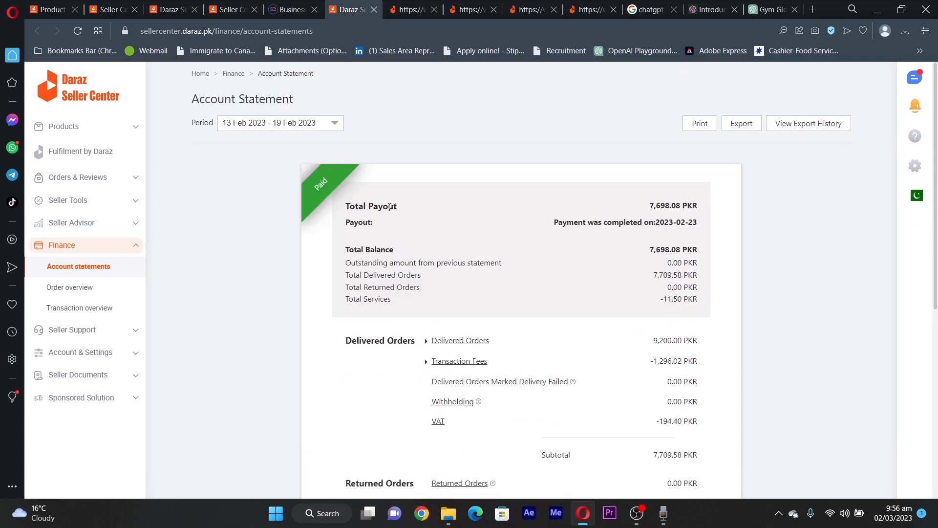
pyautogui.scroll(-6, 567, 276)
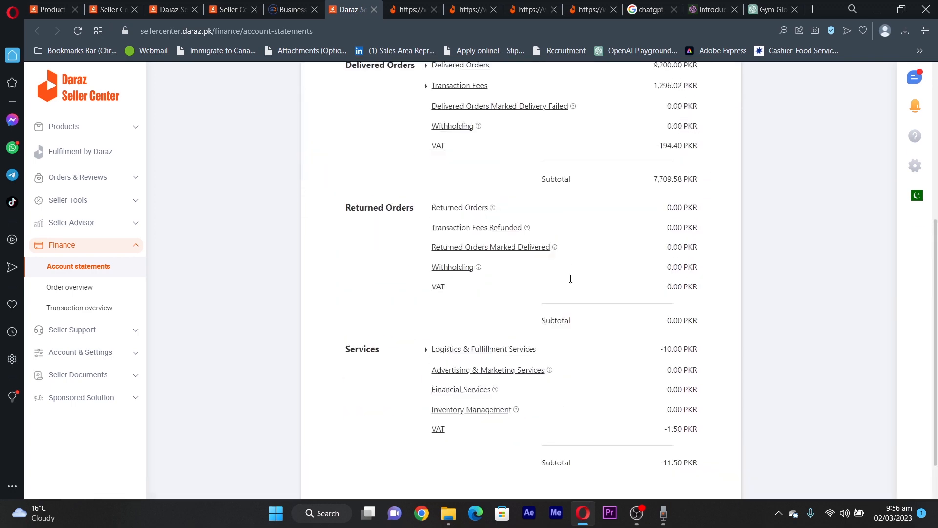
pyautogui.scroll(6, 559, 275)
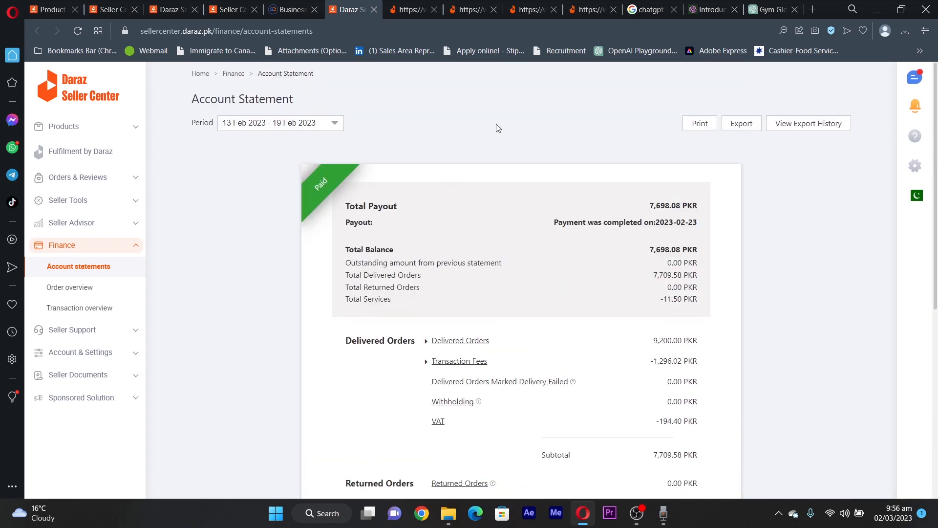
pyautogui.scroll(-6, 558, 287)
pyautogui.scroll(6, 572, 289)
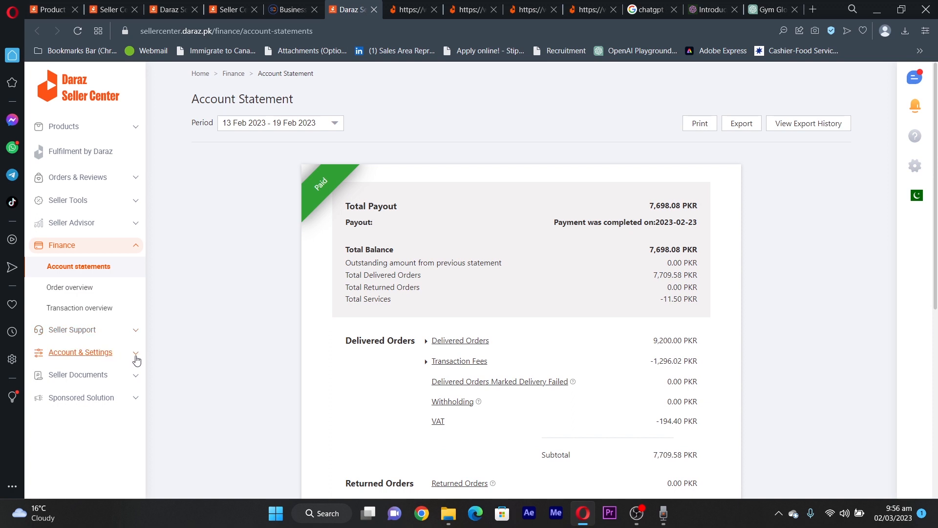
# Open Order overview and Transaction overview from Finance in new browser tabs and show the Order Overview page.
pyautogui.rightClick(82, 291)
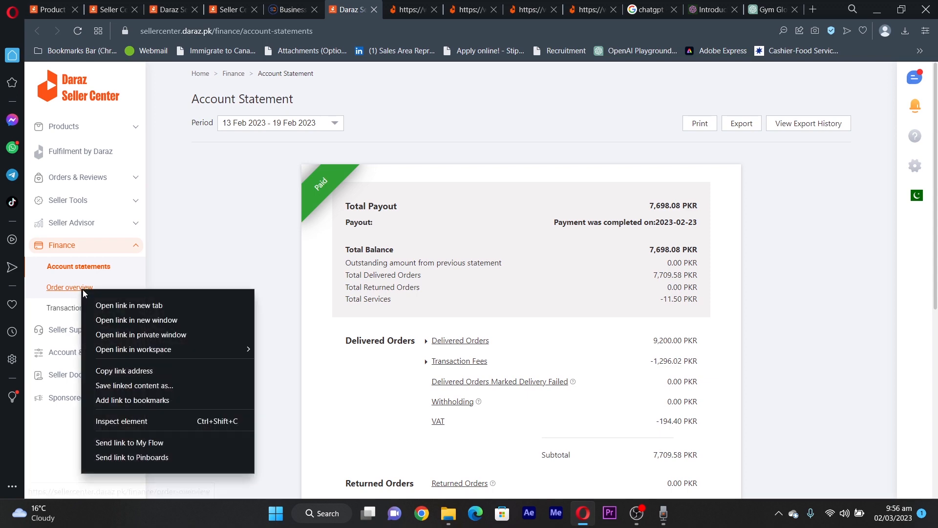
pyautogui.click(98, 303)
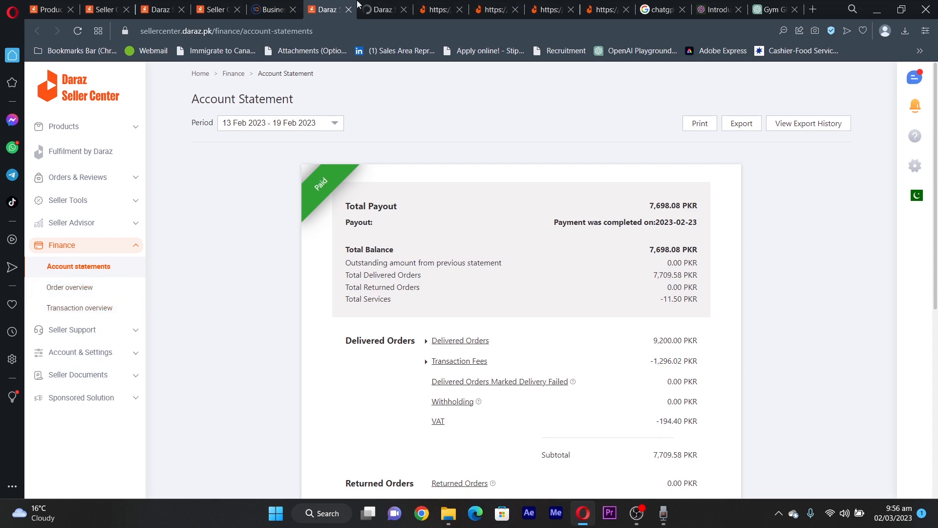
pyautogui.click(380, 10)
pyautogui.click(332, 10)
pyautogui.rightClick(80, 308)
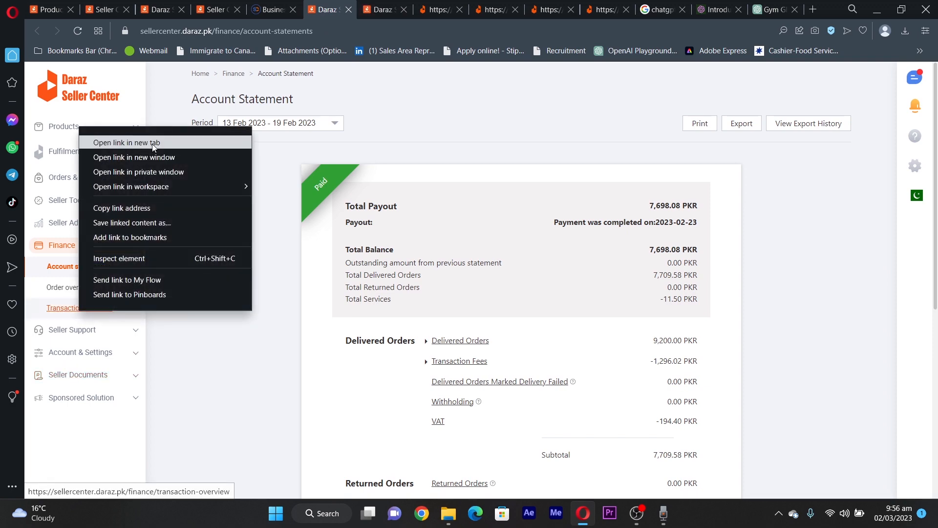
pyautogui.click(126, 142)
pyautogui.click(393, 6)
pyautogui.click(372, 4)
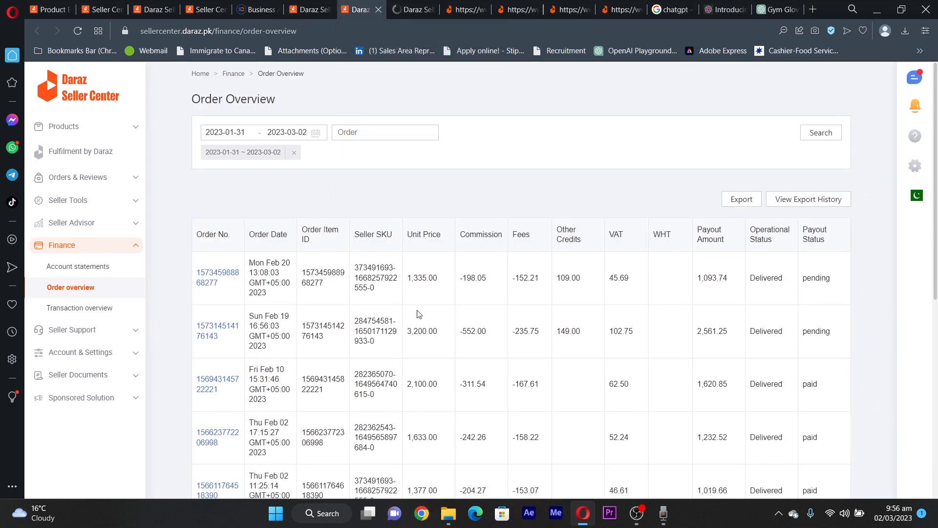
# Examine the first order in the Order Overview table: order date, unit price, commission, fees, VAT, payout amount and payout status.
pyautogui.scroll(-5, 338, 279)
pyautogui.scroll(5, 339, 280)
pyautogui.moveTo(254, 234); pyautogui.dragTo(292, 238)
pyautogui.click(313, 283)
pyautogui.moveTo(249, 265); pyautogui.dragTo(275, 299)
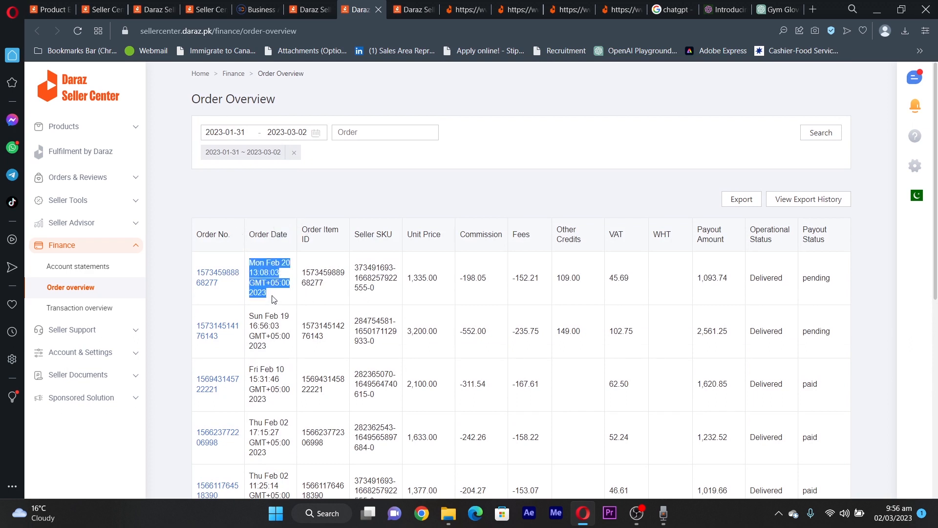
pyautogui.moveTo(406, 274); pyautogui.dragTo(438, 288)
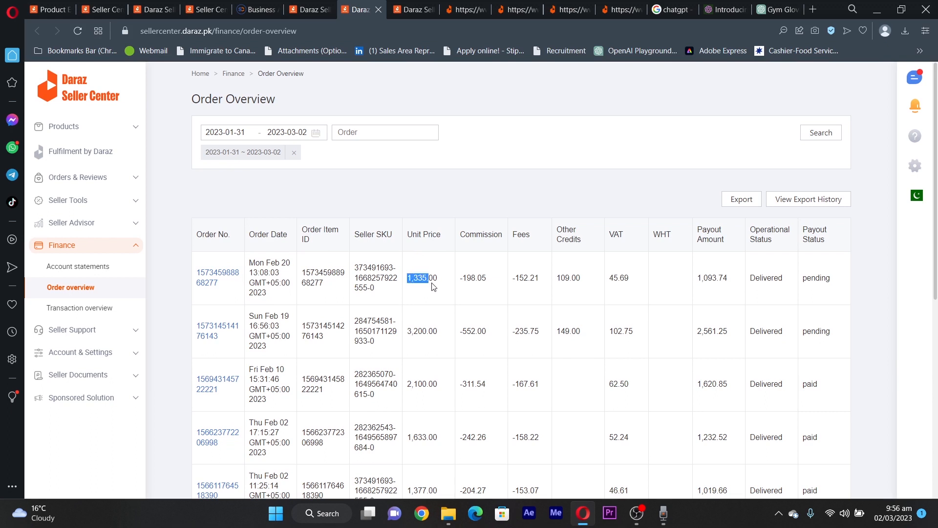
pyautogui.click(463, 280)
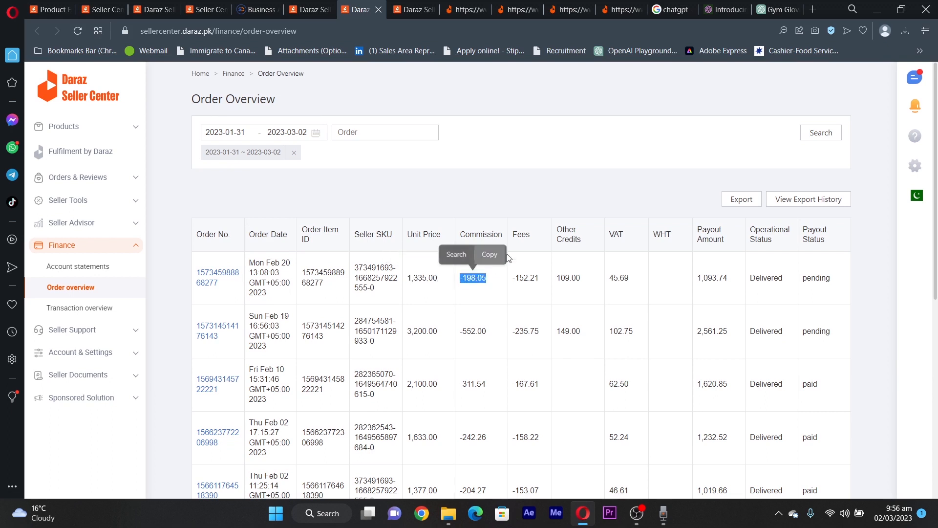
pyautogui.moveTo(511, 280); pyautogui.dragTo(630, 281)
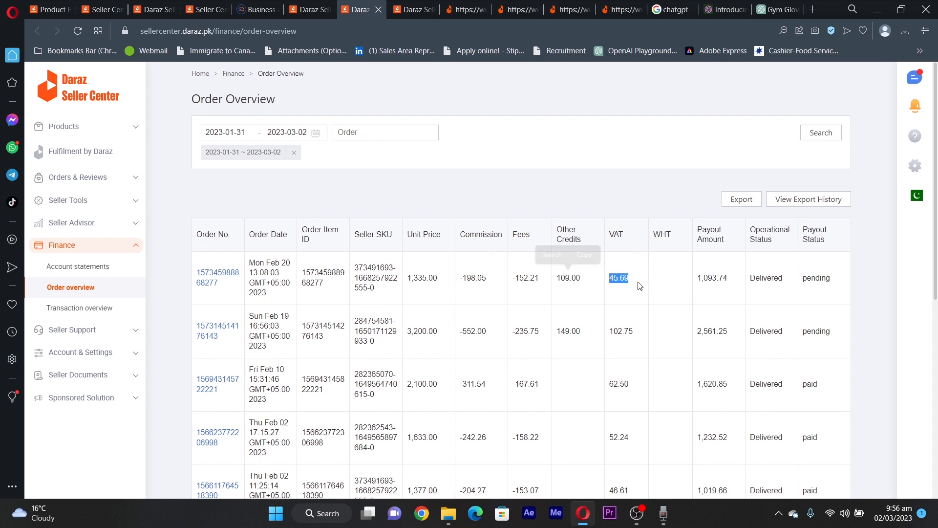
pyautogui.click(703, 279)
pyautogui.moveTo(700, 281); pyautogui.dragTo(828, 278)
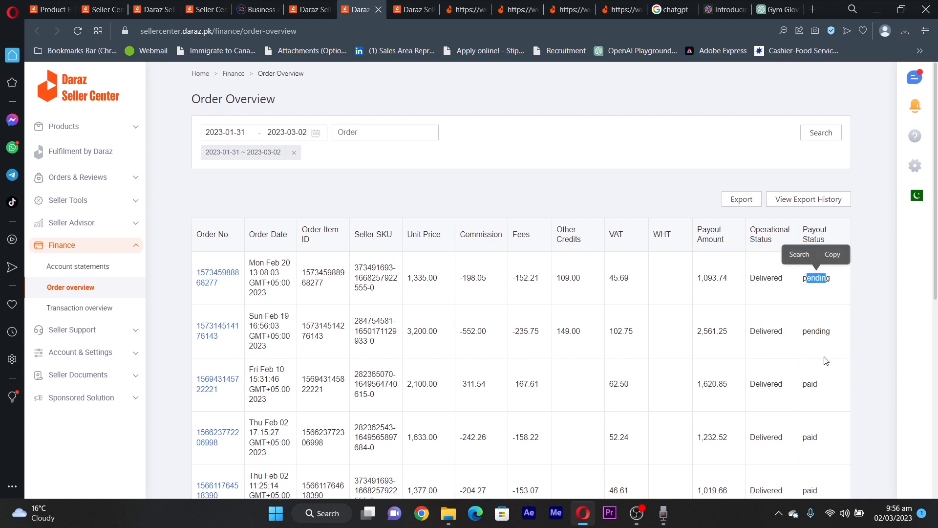
# Check the remaining payout statuses in the Order Overview table and review the transaction types and amounts on the Transaction Overview page.
pyautogui.moveTo(824, 384); pyautogui.dragTo(803, 392)
pyautogui.click(824, 386)
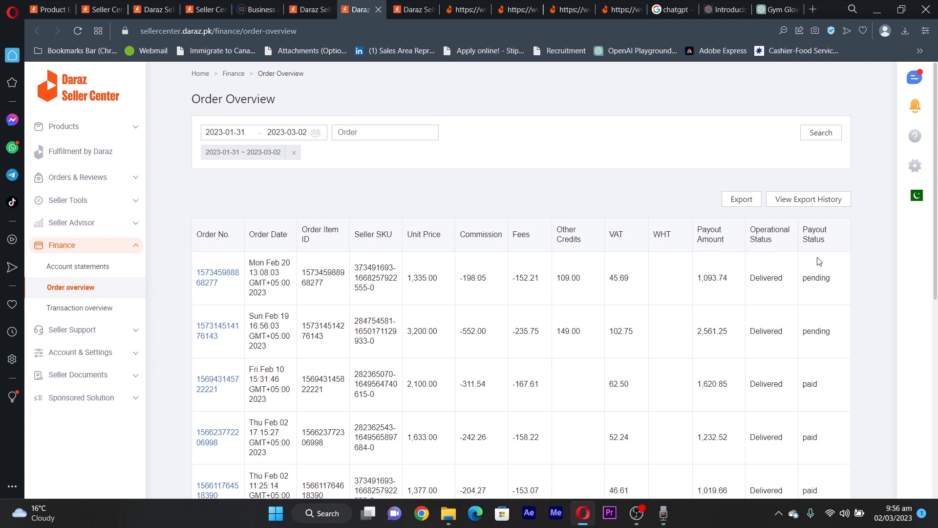
pyautogui.click(411, 9)
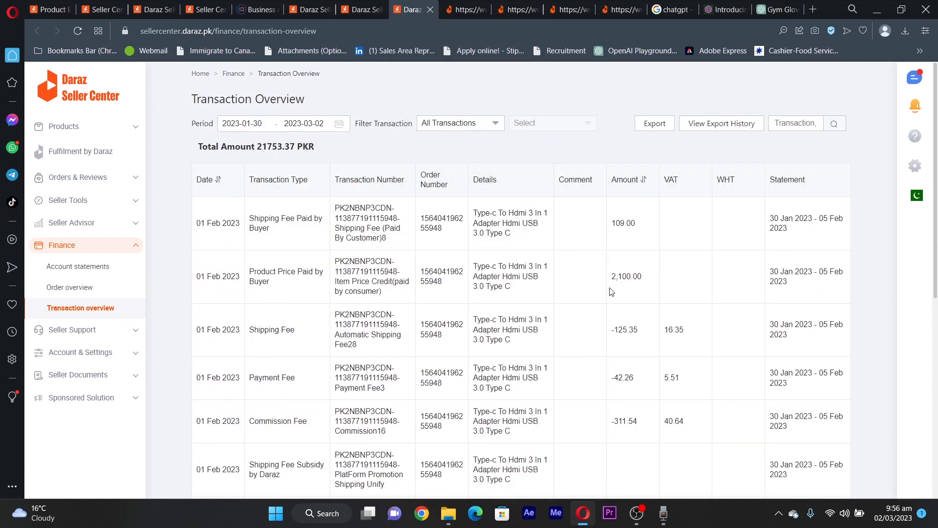
pyautogui.scroll(-4, 446, 239)
pyautogui.scroll(4, 445, 240)
pyautogui.scroll(-8, 446, 239)
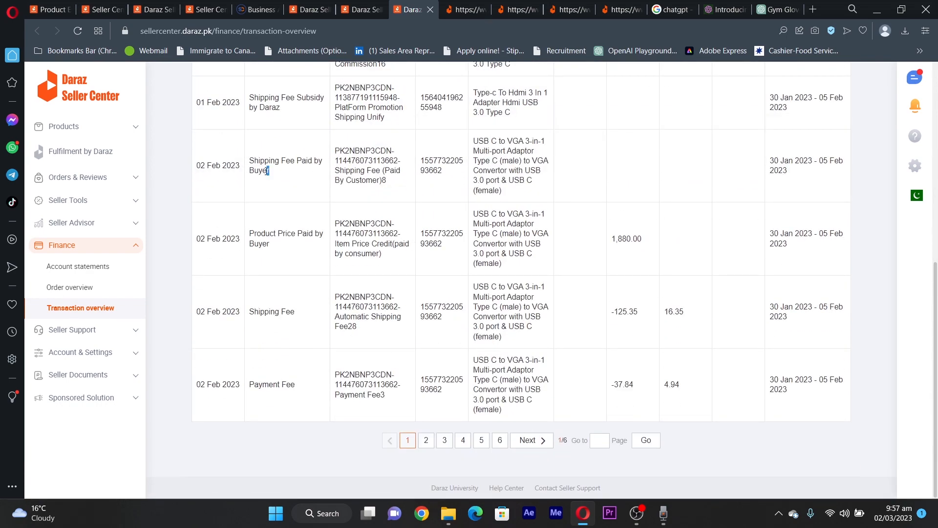
pyautogui.moveTo(267, 171); pyautogui.dragTo(249, 162)
pyautogui.click(285, 187)
pyautogui.scroll(8, 284, 187)
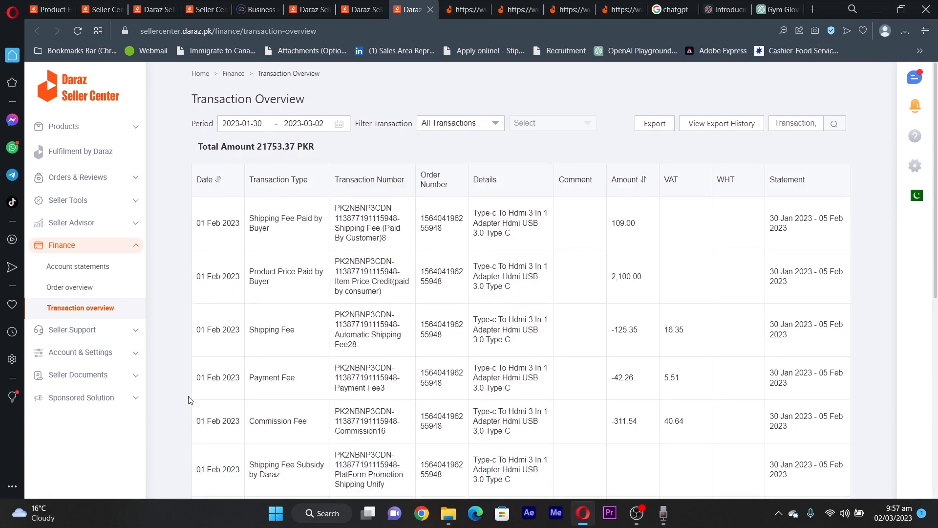
# Expand Sponsored Solution, open Campaign Management in a new browser tab and show that page.
pyautogui.click(136, 398)
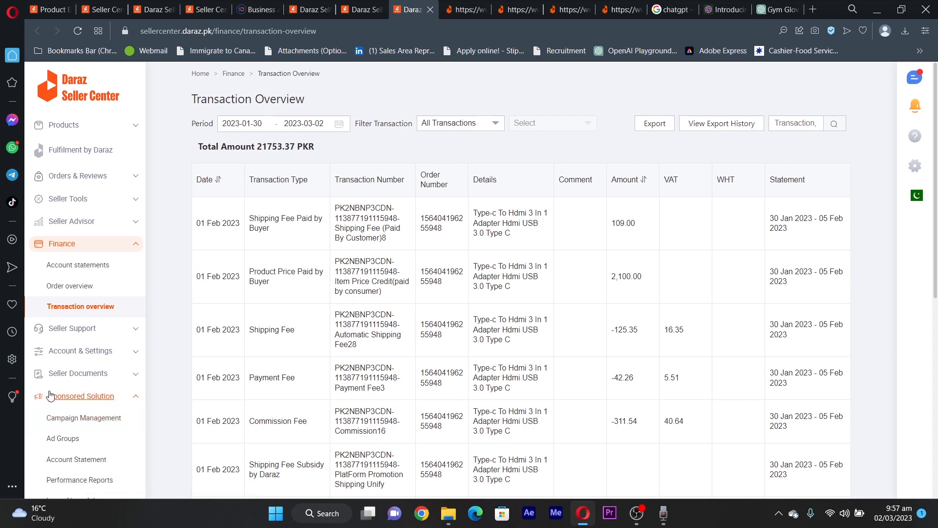
pyautogui.scroll(-3, 153, 414)
pyautogui.scroll(-3, 156, 415)
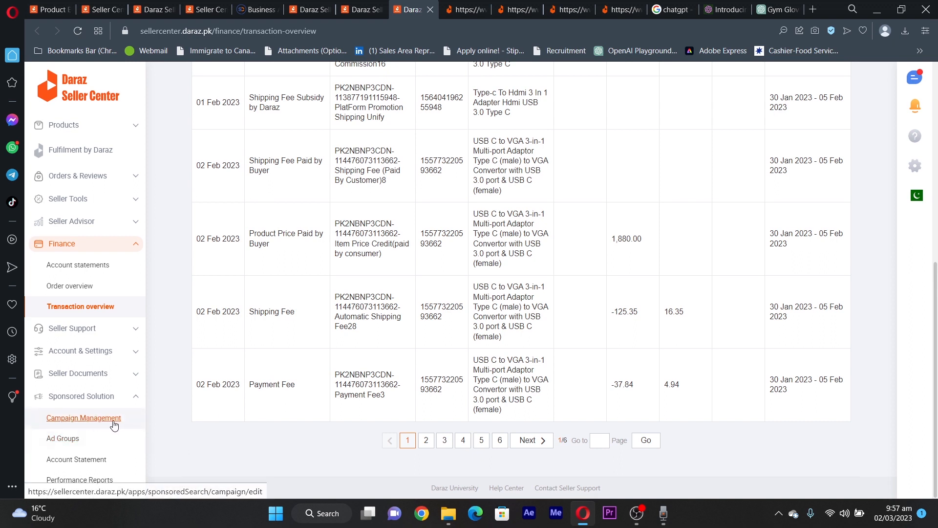
pyautogui.rightClick(98, 421)
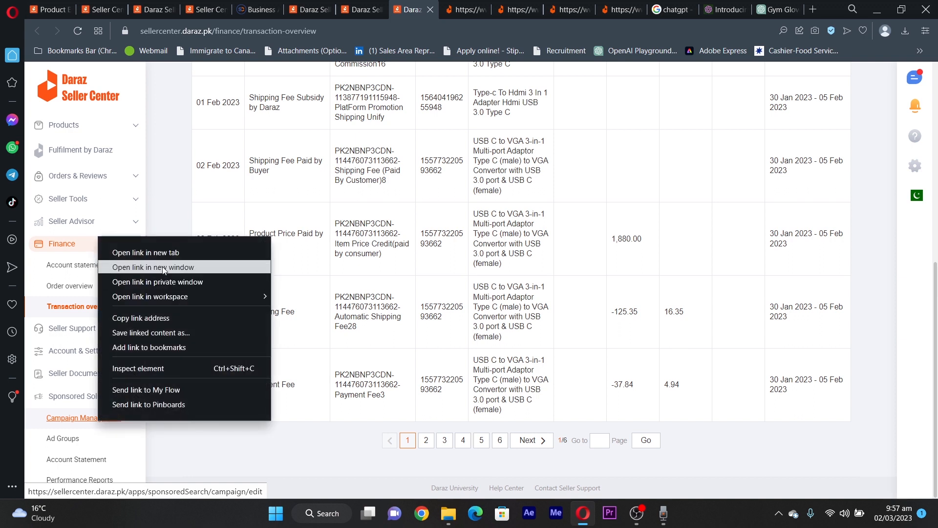
pyautogui.click(152, 253)
pyautogui.click(424, 8)
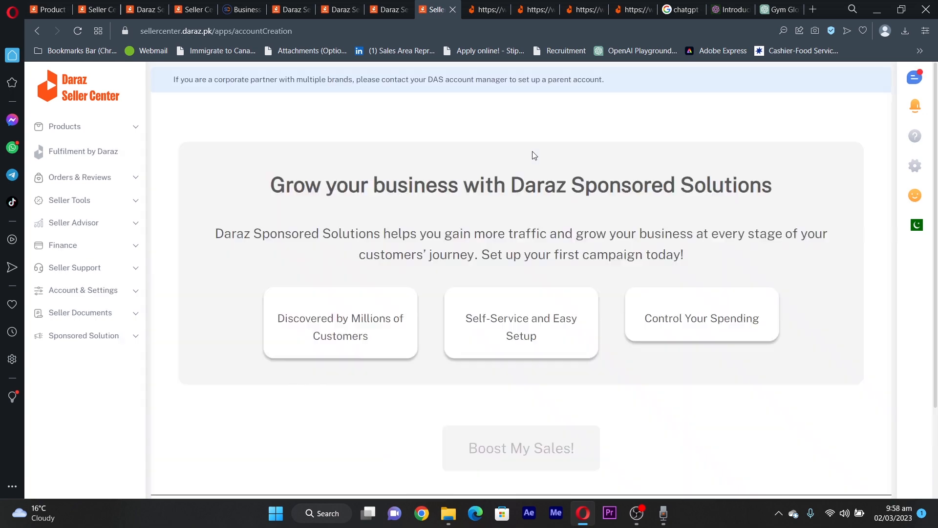
# Read through the Daraz Sponsored Solutions introduction, from the heading and benefit cards down to the terms agreement.
pyautogui.scroll(-5, 268, 321)
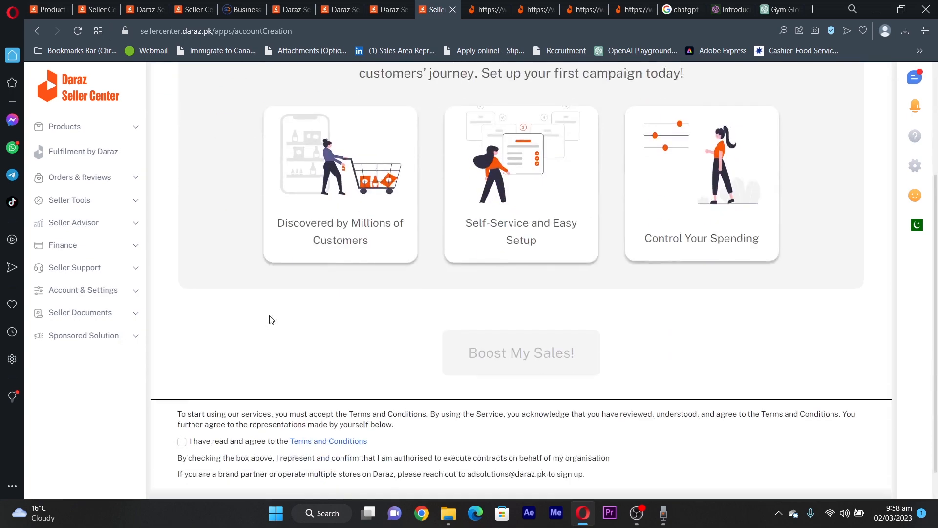
pyautogui.scroll(4, 571, 349)
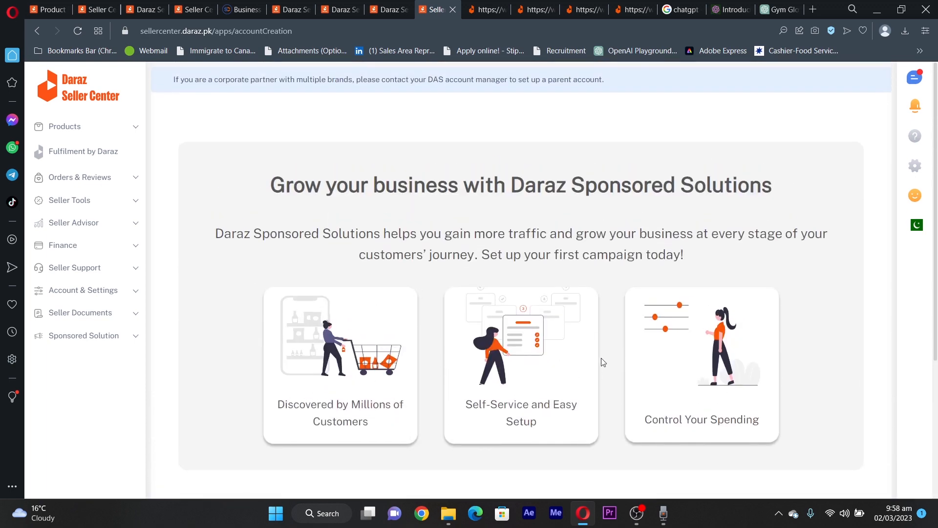
pyautogui.moveTo(277, 186); pyautogui.dragTo(853, 198)
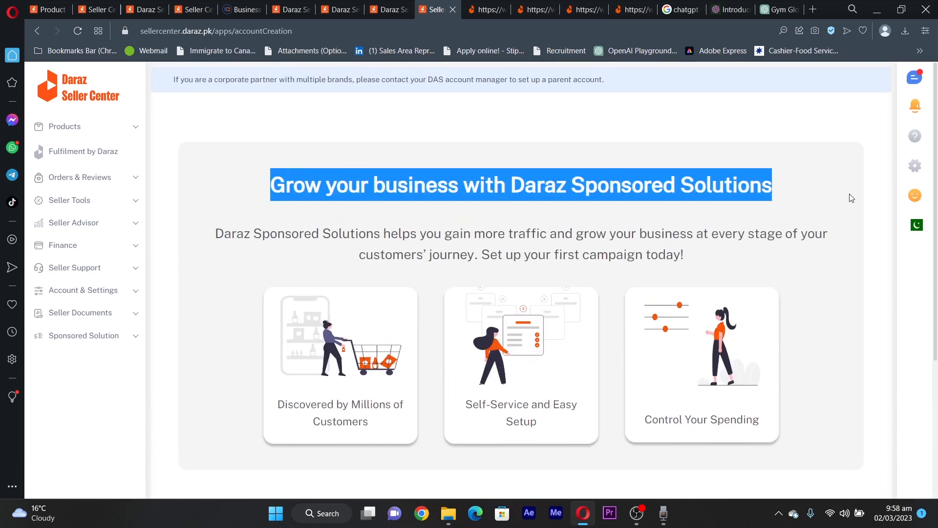
pyautogui.click(310, 236)
pyautogui.scroll(-1, 313, 206)
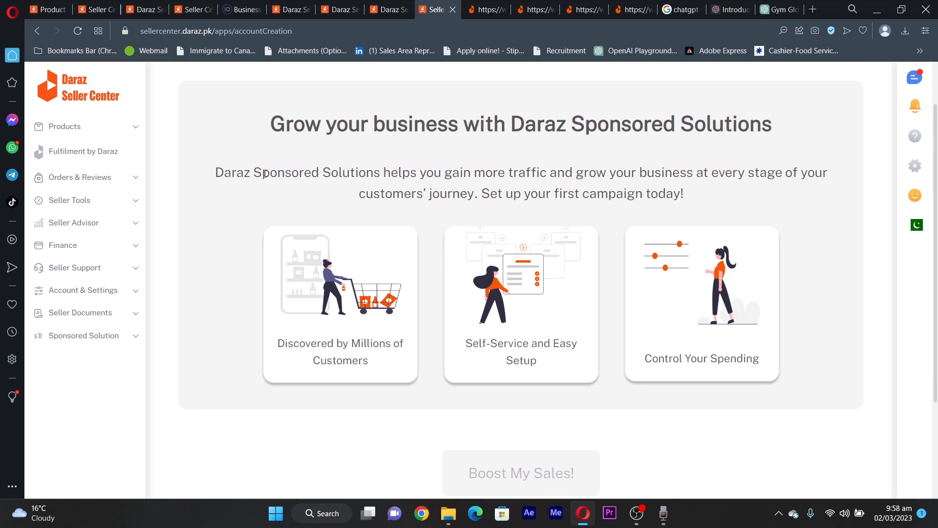
pyautogui.moveTo(259, 175); pyautogui.dragTo(370, 189)
pyautogui.click(430, 200)
pyautogui.scroll(-3, 486, 206)
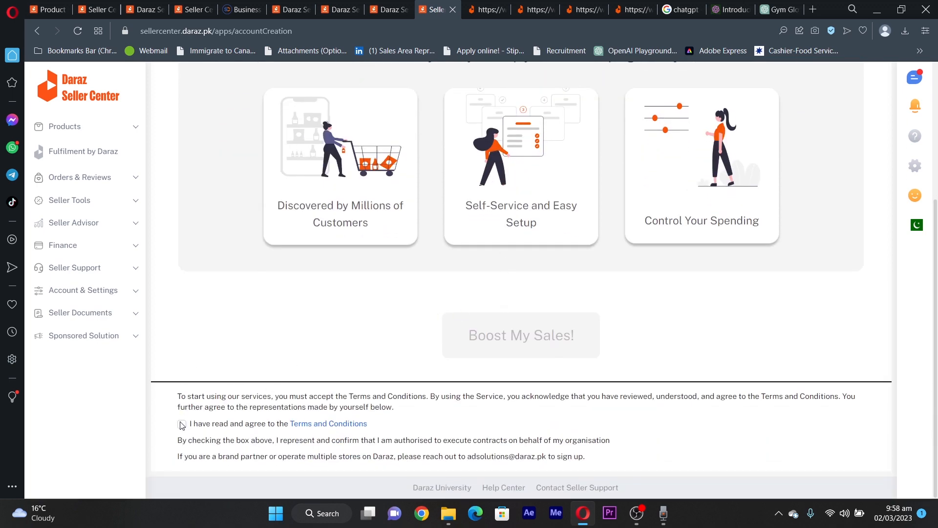
# Tick the agreement to the Terms and Conditions to enable Boost My Sales, dismiss the chat notification, and clear the agreement again.
pyautogui.click(182, 424)
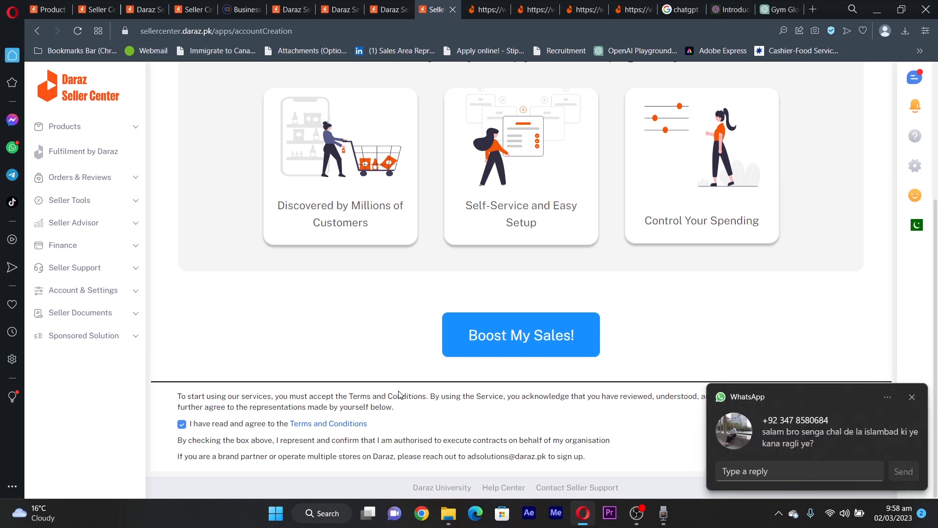
pyautogui.click(912, 397)
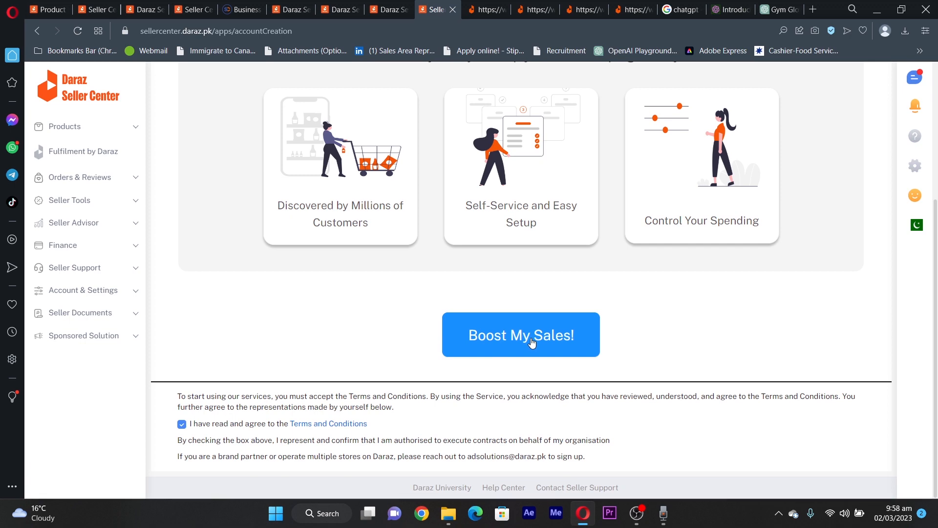
pyautogui.scroll(3, 446, 415)
pyautogui.scroll(-3, 310, 463)
pyautogui.click(182, 425)
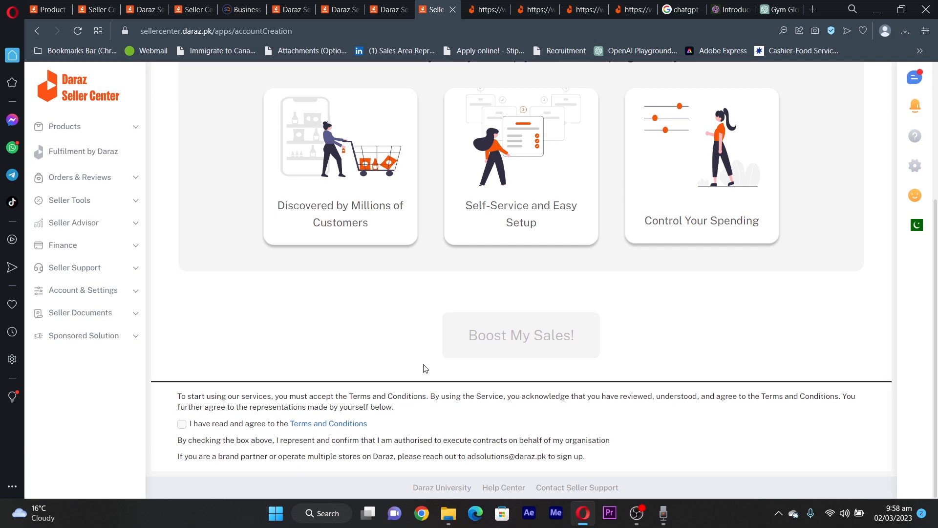
# Expand the Sponsored Solution and Products groups in the navigation to show their pages.
pyautogui.scroll(4, 420, 352)
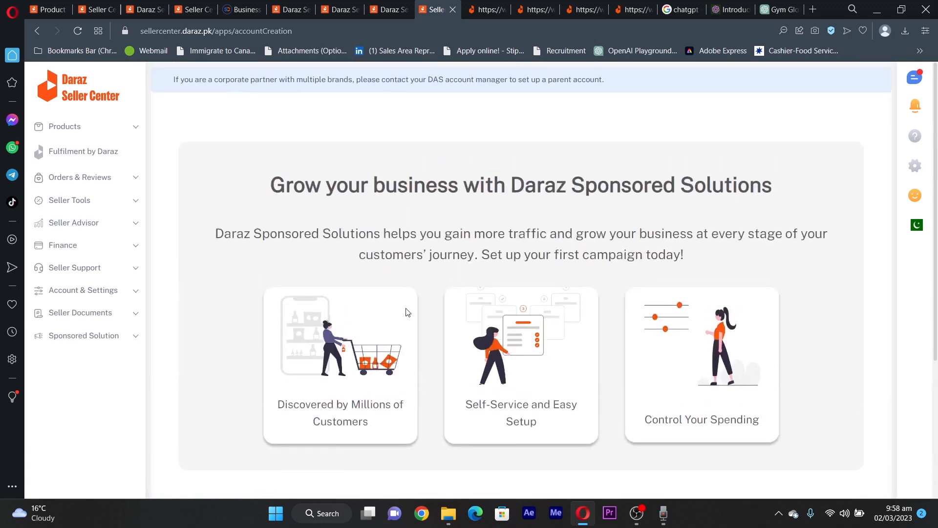
pyautogui.click(134, 337)
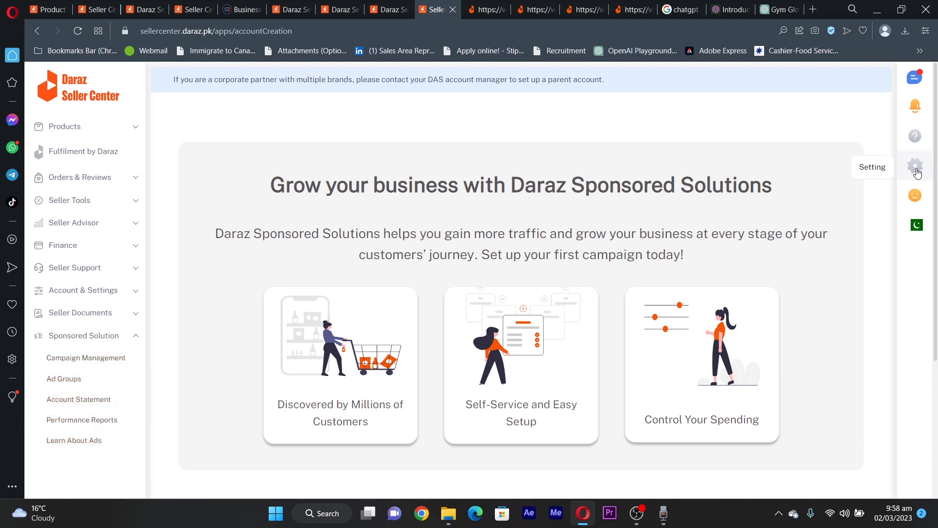
pyautogui.click(134, 128)
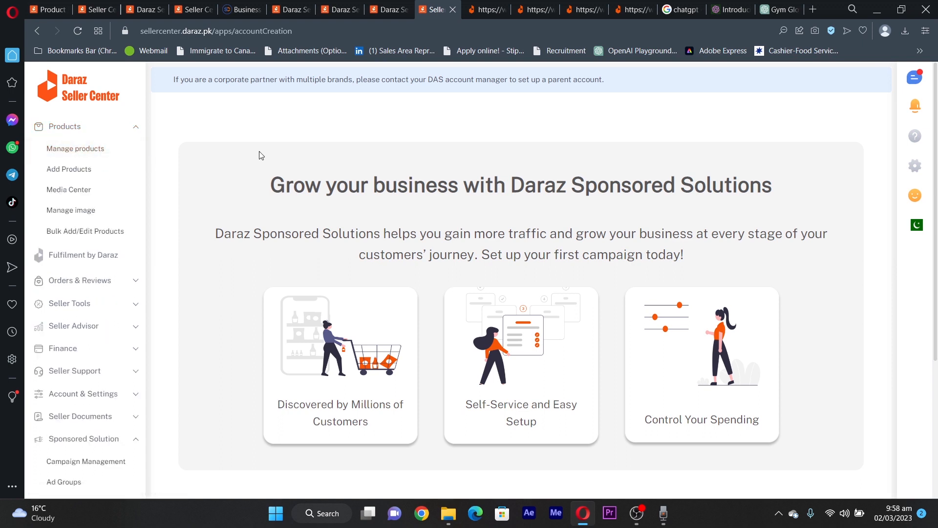
# Return to the Seller Center home page and review the shop summary, Key Metrics and Account Health.
pyautogui.click(81, 96)
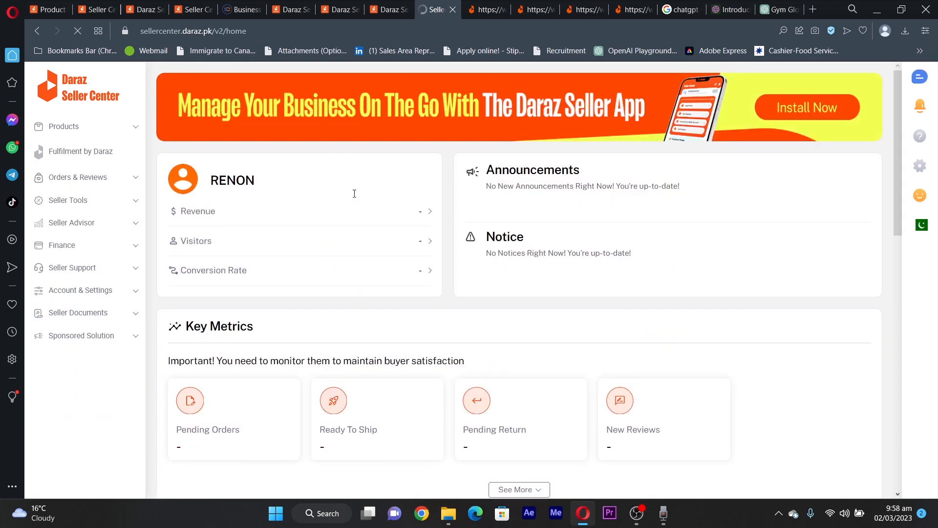
pyautogui.scroll(-3, 479, 215)
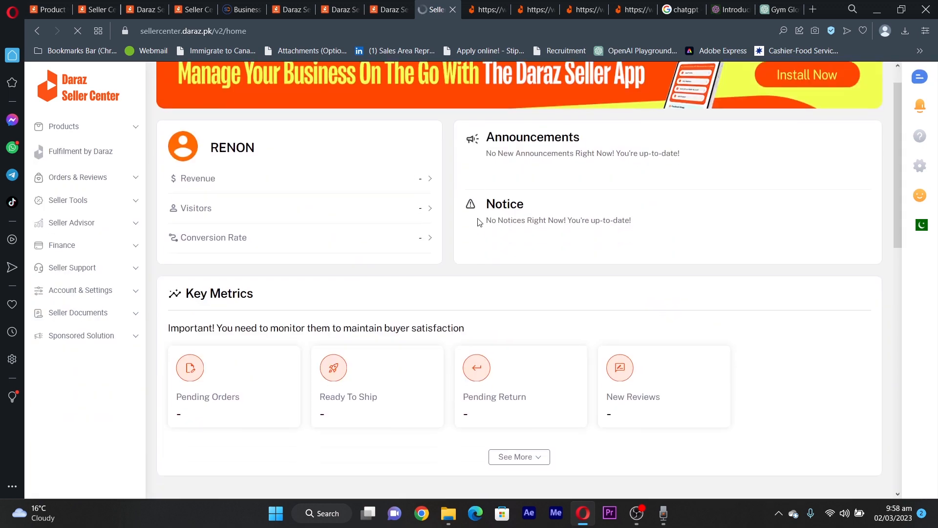
pyautogui.scroll(-1, 697, 345)
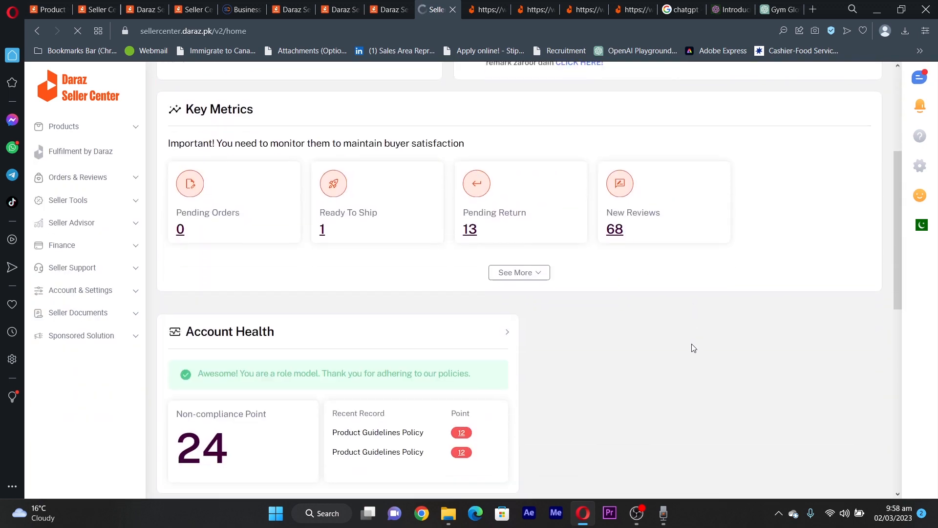
pyautogui.scroll(4, 691, 343)
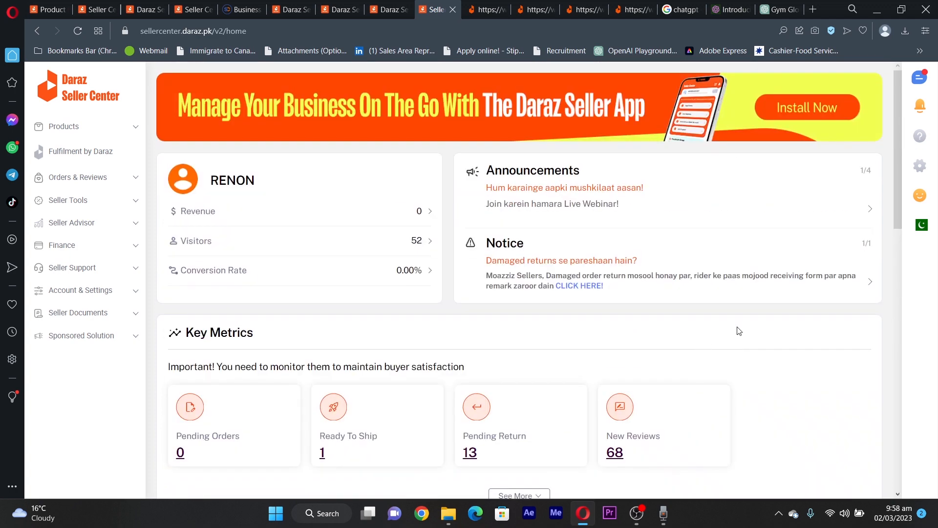